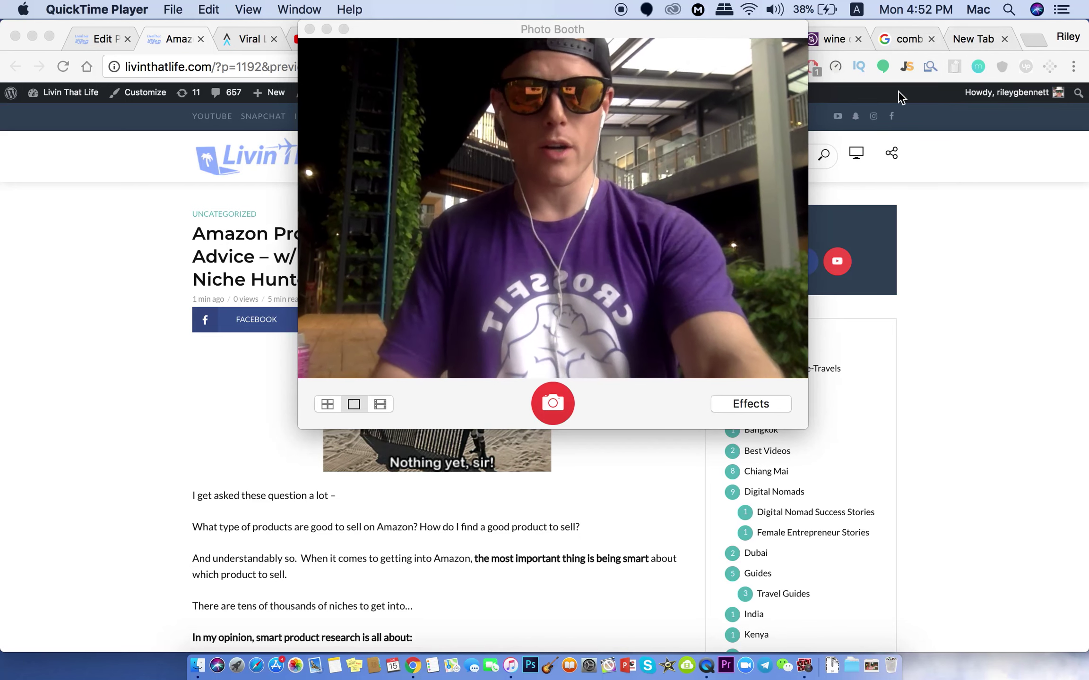
Drag the Photo Booth camera window down over the middle of the blog post
{"action": "left_click_drag", "start_coordinate": [768, 39], "coordinate": [765, 154]}
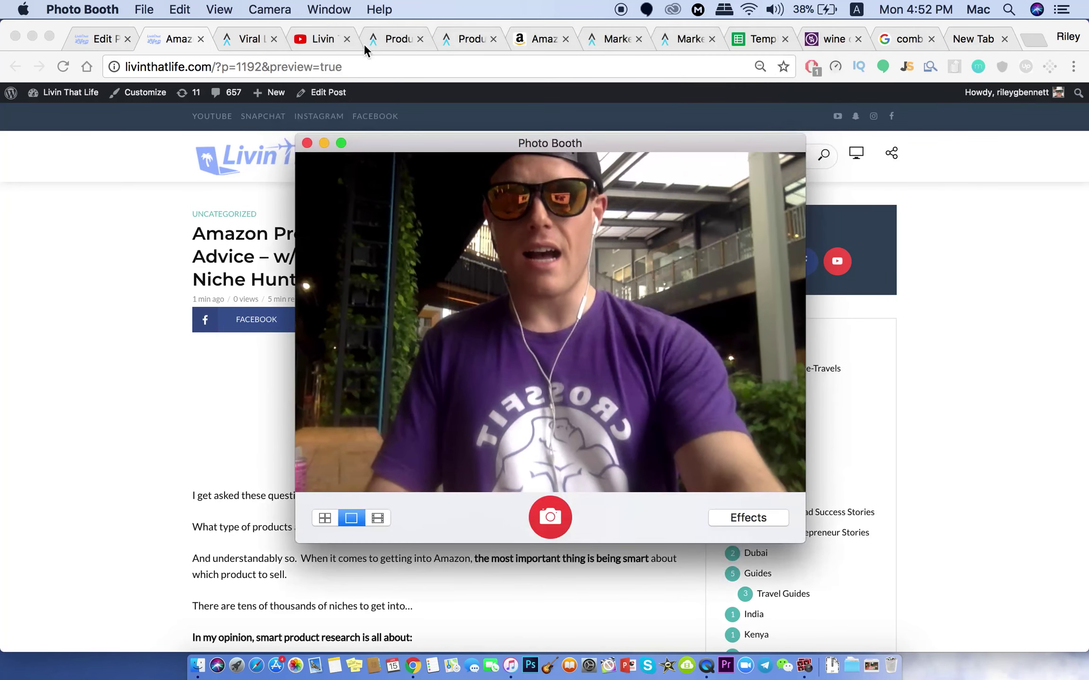
Switch to the Viral Launch site, dismiss the ebook promotion popup, and scroll down
{"action": "left_click", "coordinate": [248, 40]}
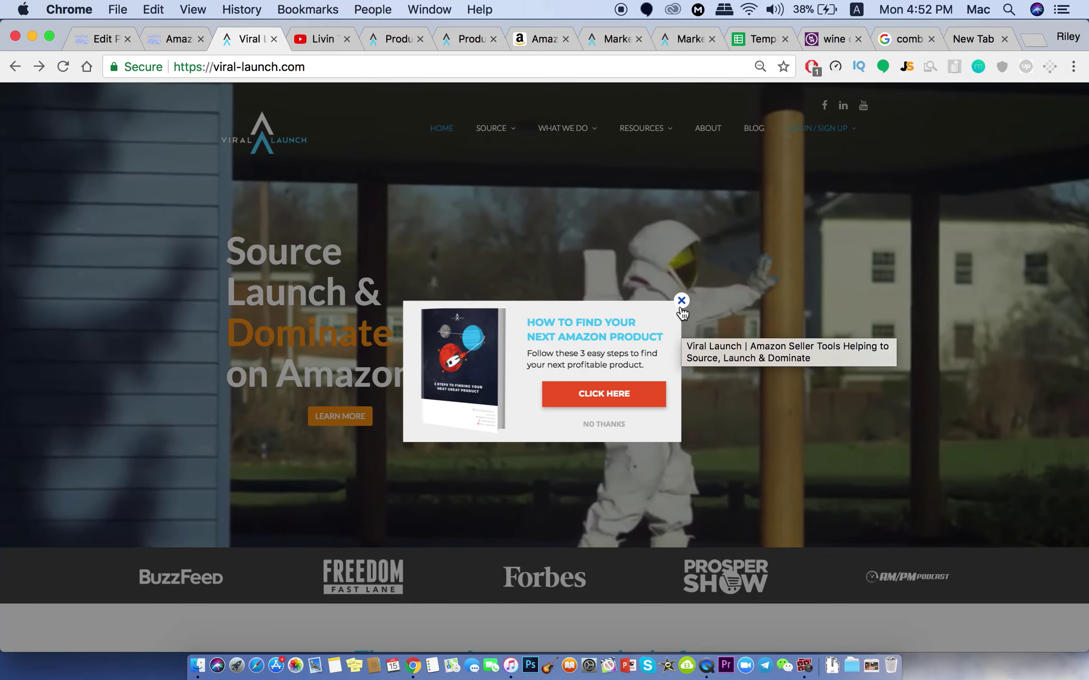
{"action": "left_click", "coordinate": [680, 300]}
{"action": "scroll", "coordinate": [765, 311], "scroll_direction": "down", "scroll_amount": 4}
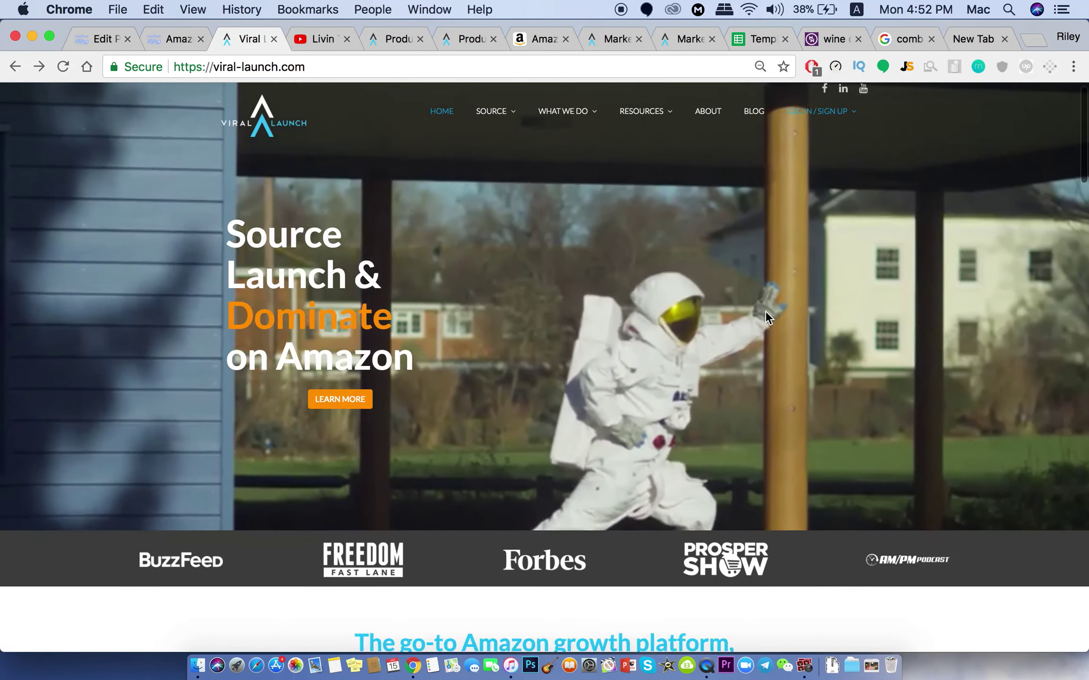
{"action": "scroll", "coordinate": [764, 311], "scroll_direction": "down", "scroll_amount": 10}
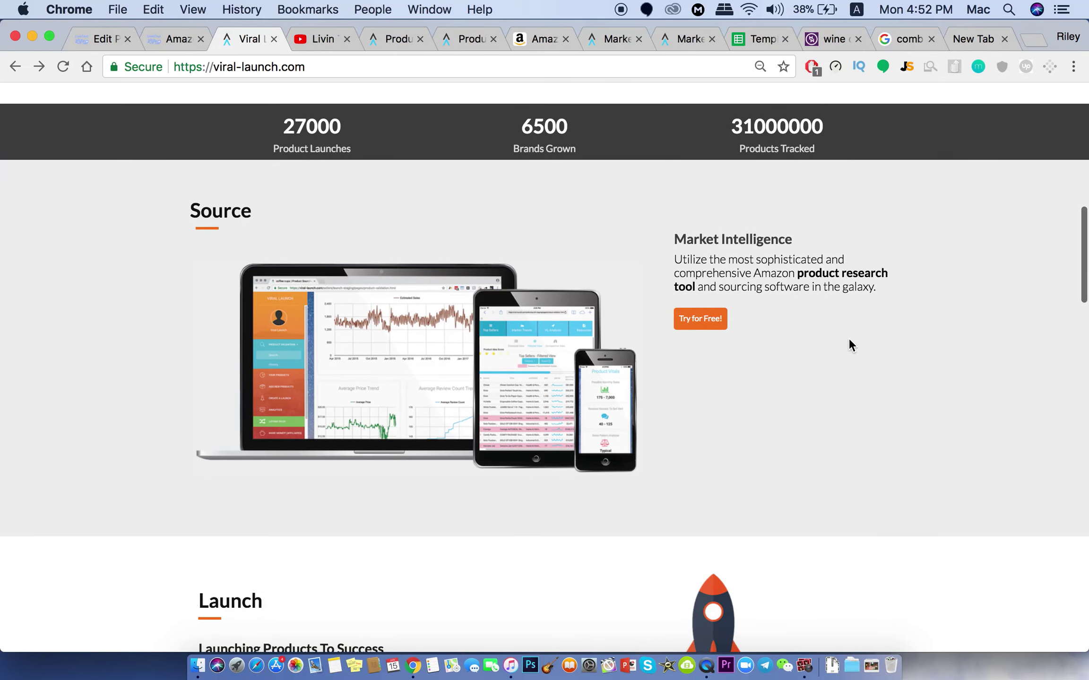
{"action": "scroll", "coordinate": [849, 340], "scroll_direction": "down", "scroll_amount": 5}
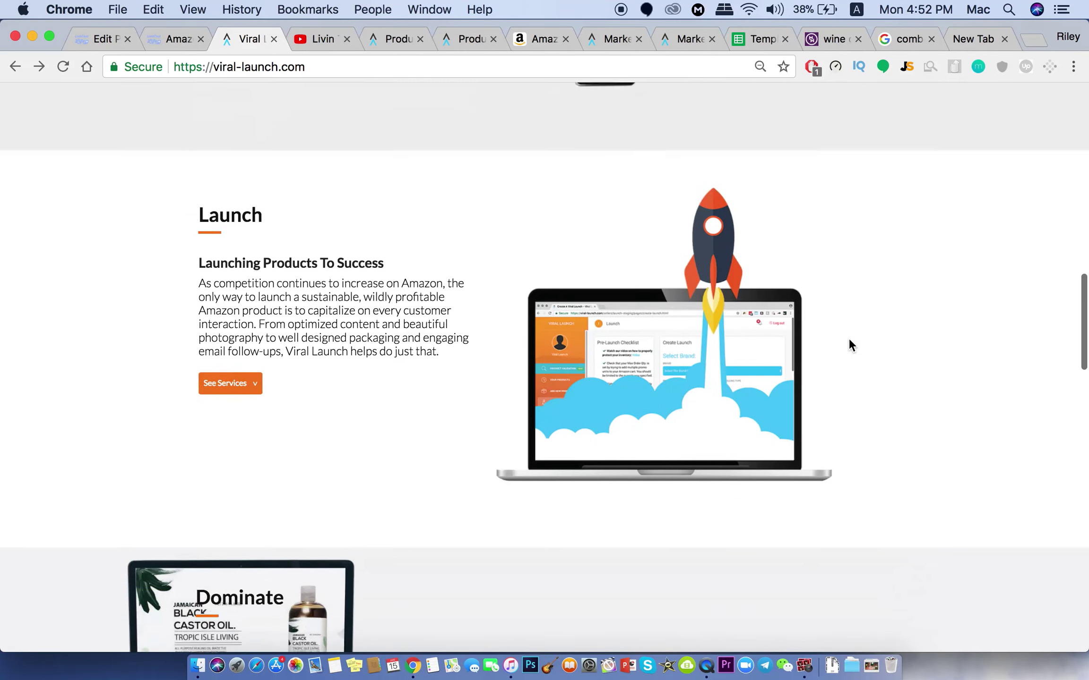
Expand the launch services, review Listing Optimization, then return to the blog post preview
{"action": "left_click", "coordinate": [232, 381]}
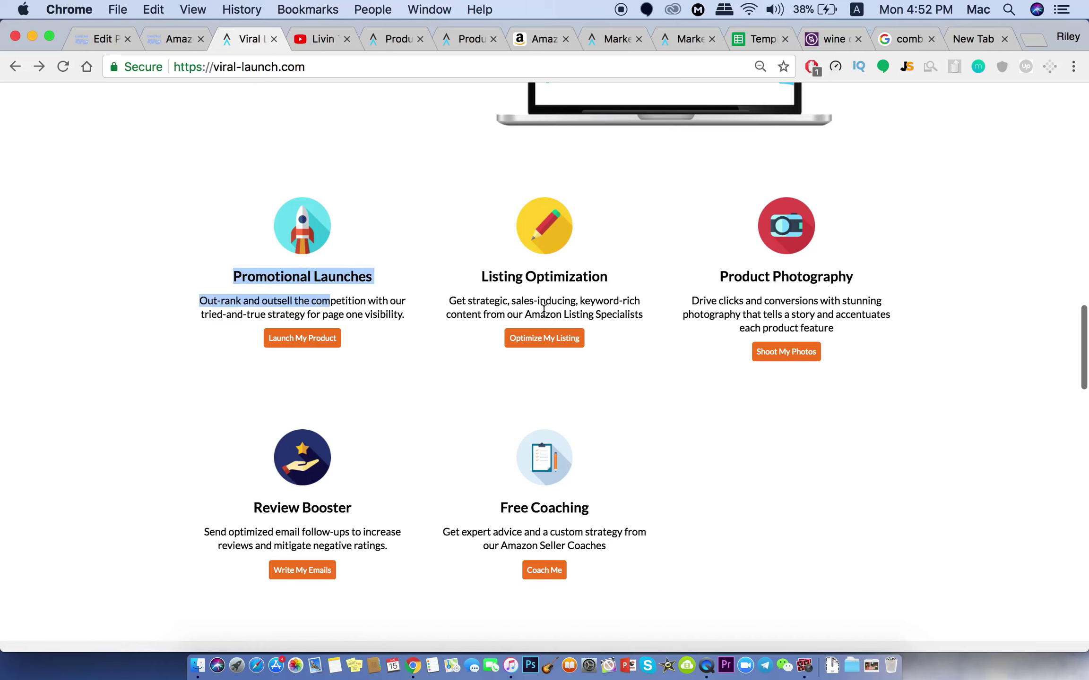
{"action": "left_click_drag", "start_coordinate": [549, 314], "coordinate": [528, 270]}
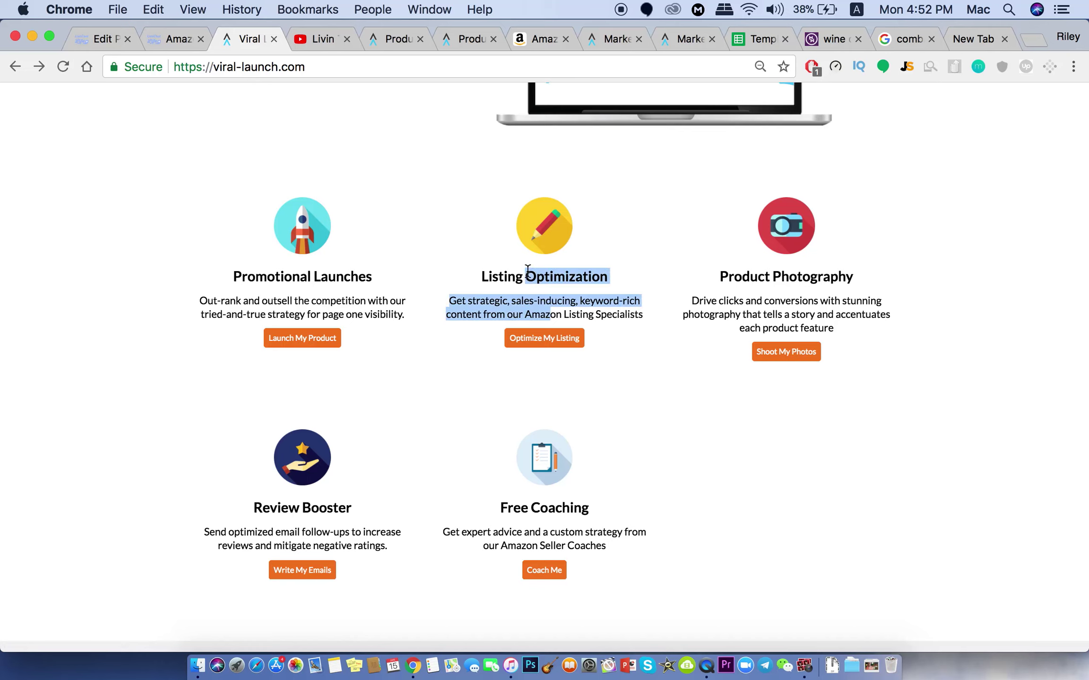
{"action": "left_click", "coordinate": [558, 278]}
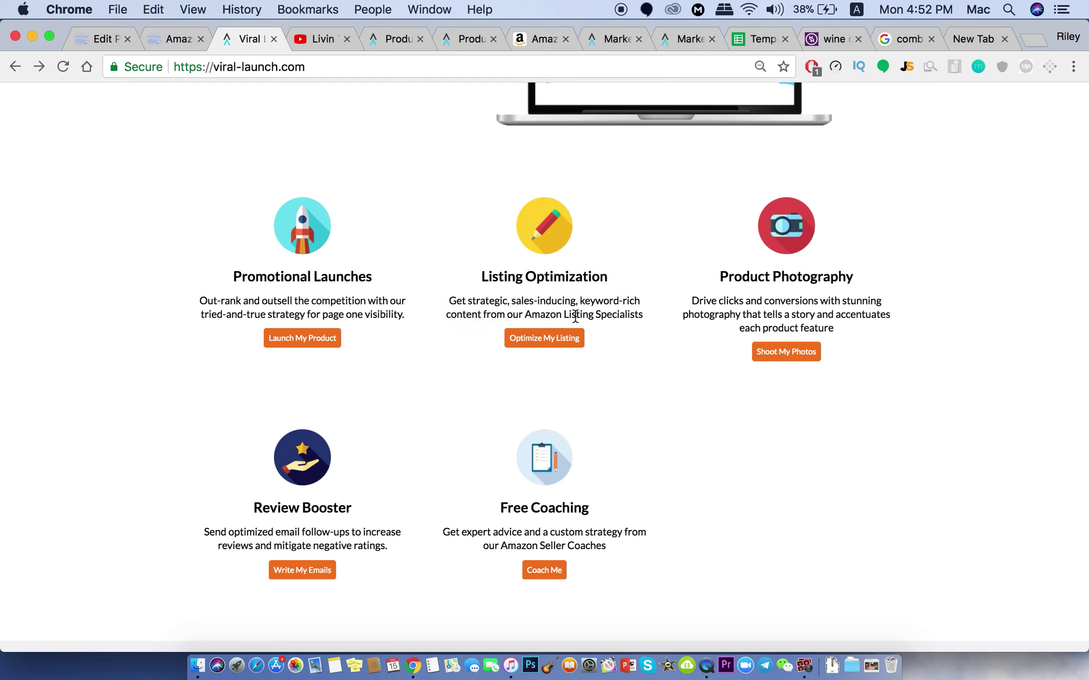
{"action": "scroll", "coordinate": [481, 324], "scroll_direction": "up", "scroll_amount": 20}
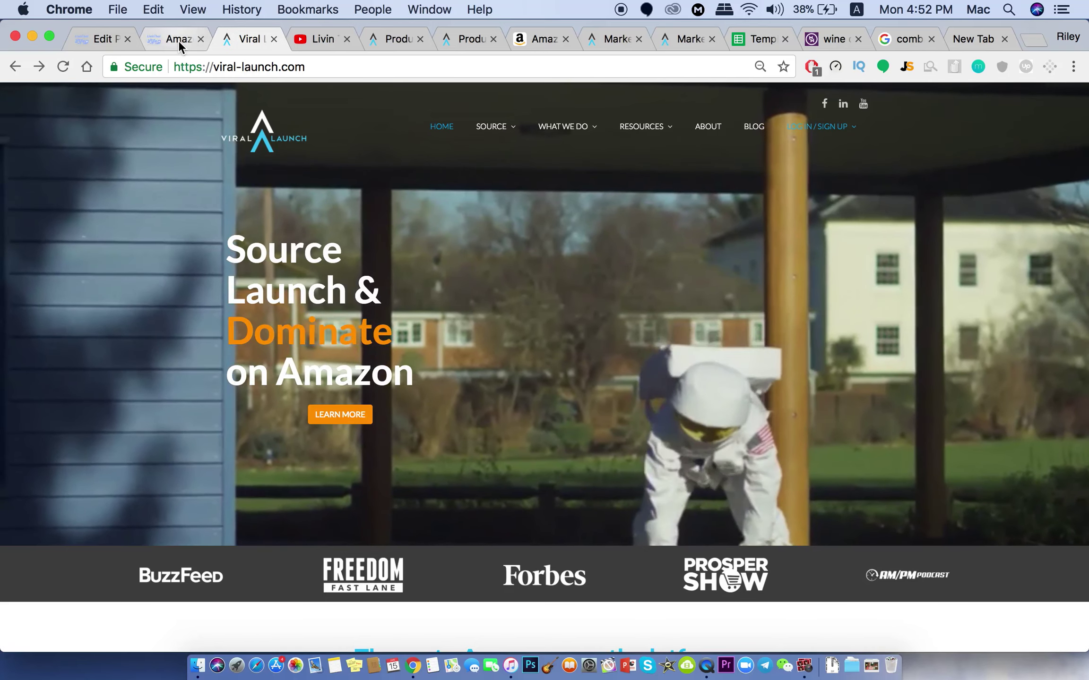
{"action": "left_click", "coordinate": [178, 40]}
{"action": "scroll", "coordinate": [671, 455], "scroll_direction": "down", "scroll_amount": 3}
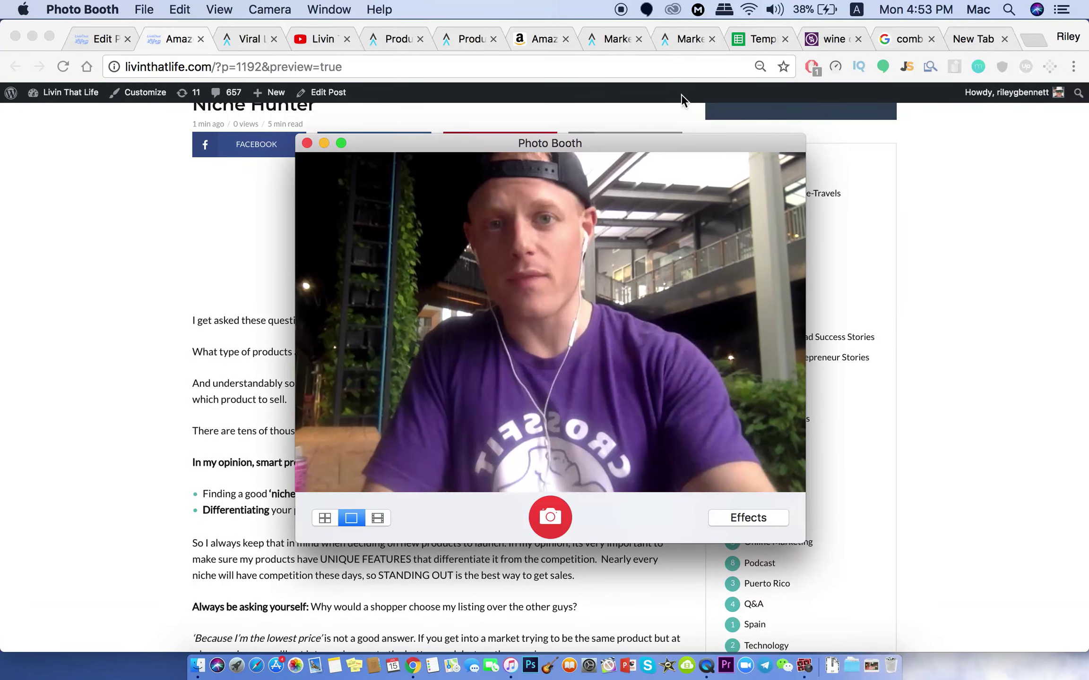
Move the Photo Booth camera window up to just below the menu bar
{"action": "left_click_drag", "start_coordinate": [644, 138], "coordinate": [666, 10]}
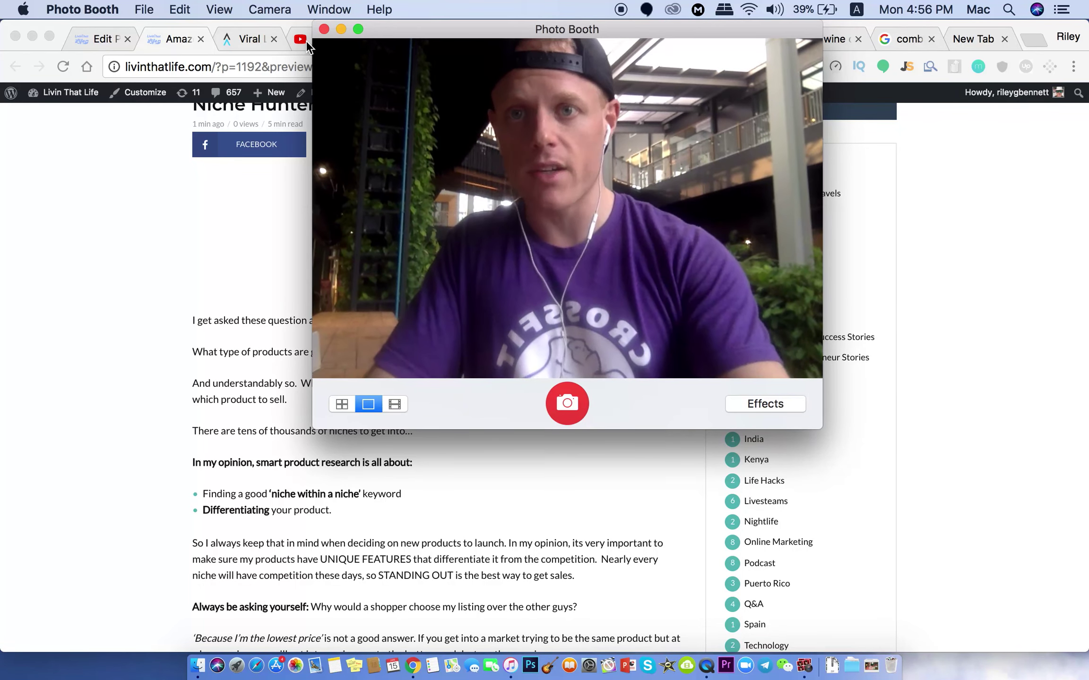
Browse the Livin That Life YouTube channel's Amazon Method videos, then return to Viral Launch
{"action": "left_click", "coordinate": [301, 42]}
{"action": "left_click", "coordinate": [301, 42]}
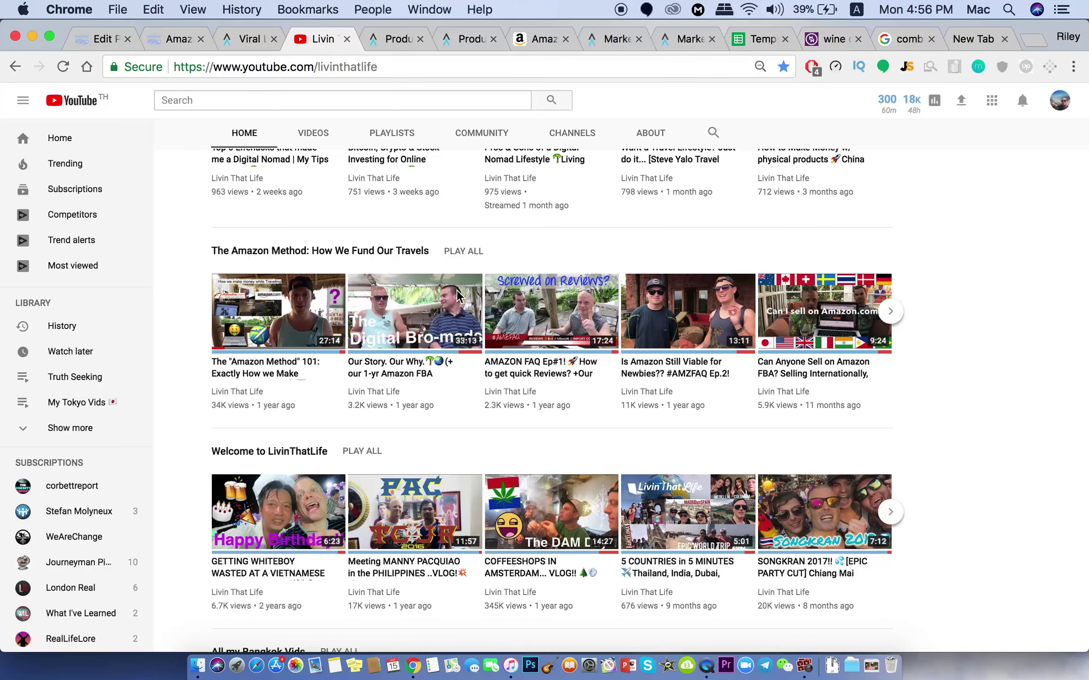
{"action": "scroll", "coordinate": [294, 321], "scroll_direction": "up", "scroll_amount": 5}
{"action": "right_click", "coordinate": [294, 320]}
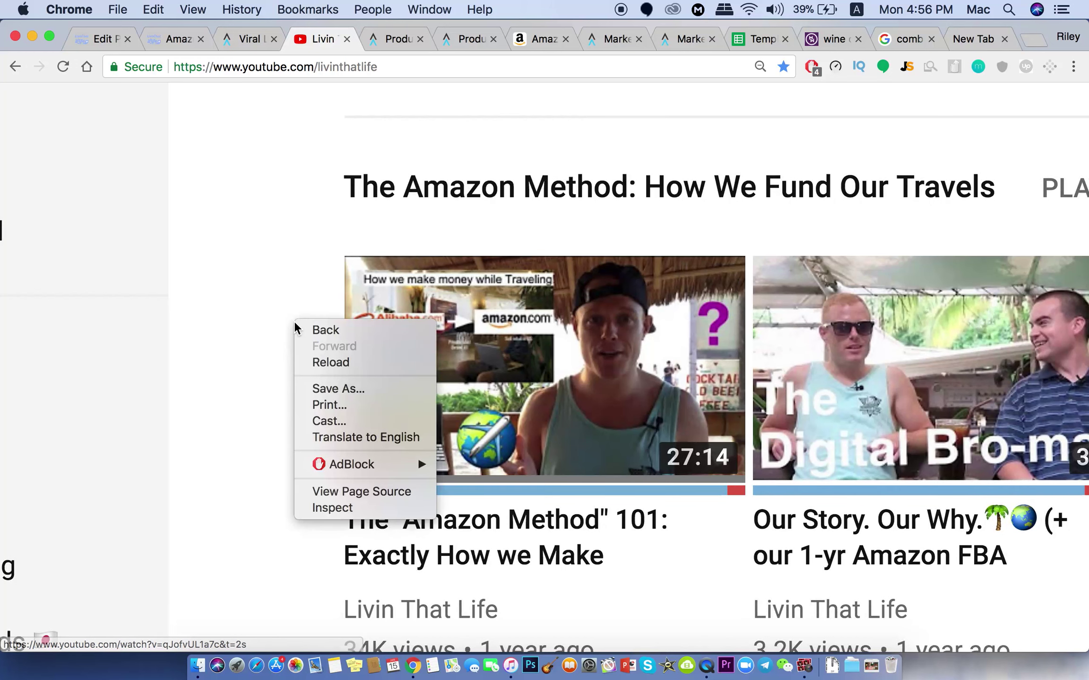
{"action": "left_click", "coordinate": [257, 329]}
{"action": "scroll", "coordinate": [258, 333], "scroll_direction": "down", "scroll_amount": 2}
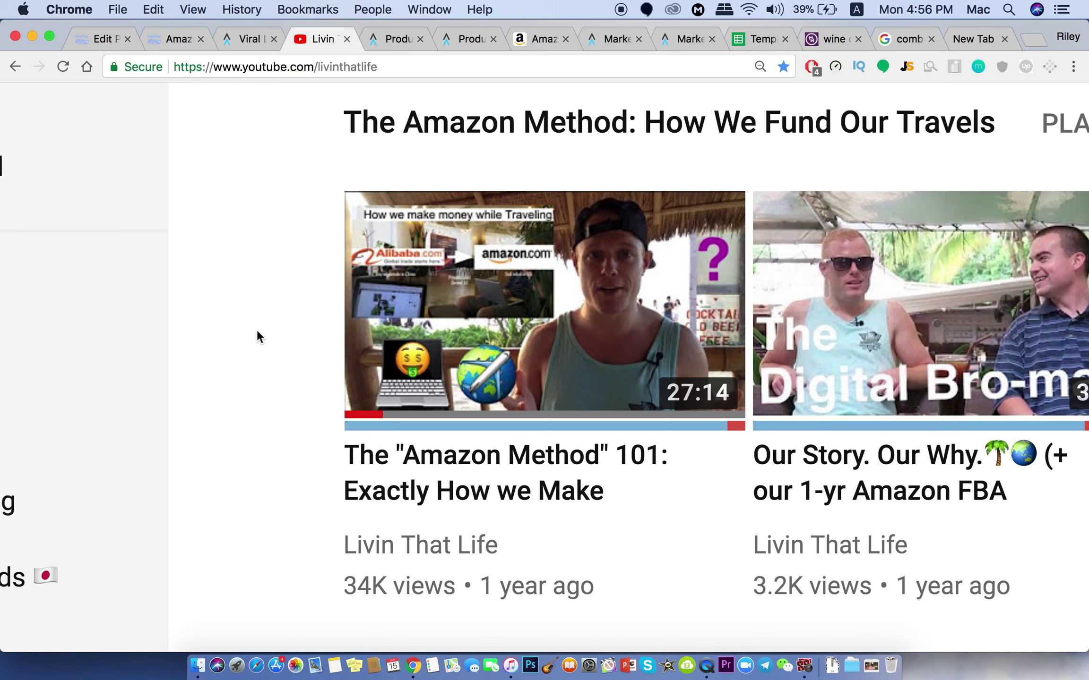
{"action": "scroll", "coordinate": [257, 337], "scroll_direction": "down", "scroll_amount": 5}
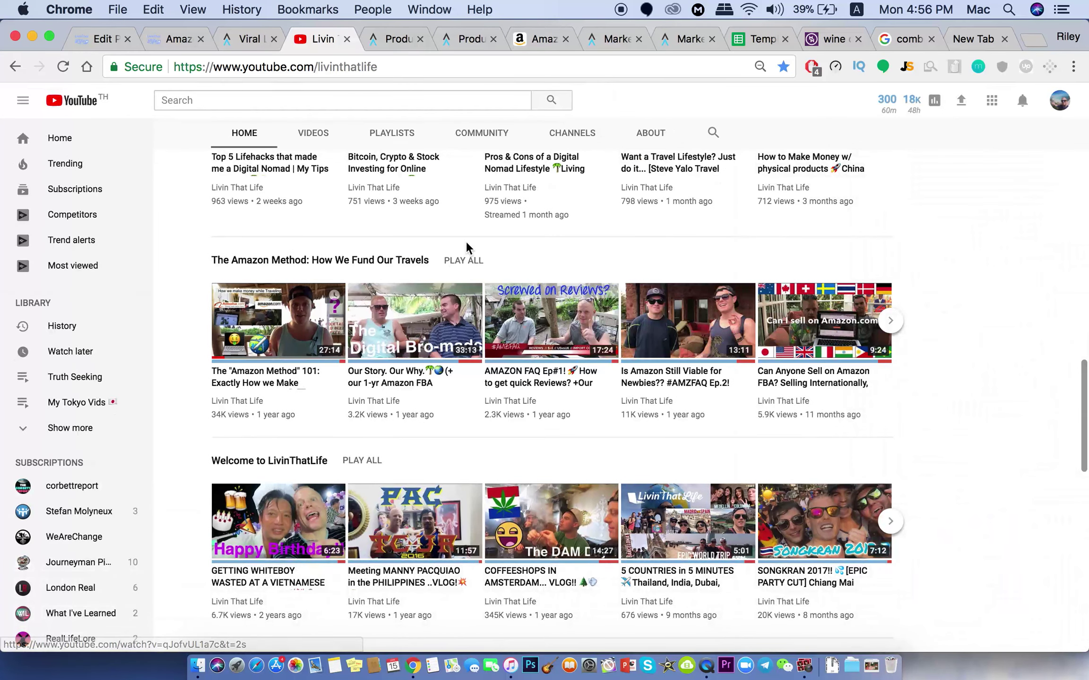
{"action": "left_click", "coordinate": [245, 42]}
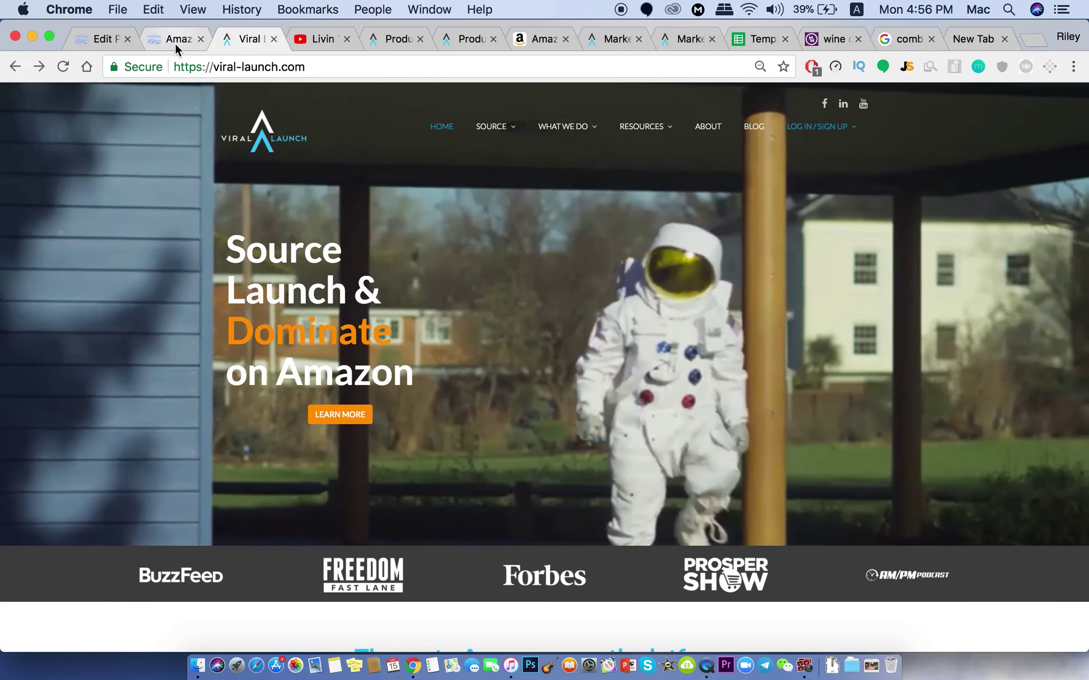
In Product Discovery, compare the Product, Brand and Category filters, ending back on Keyword
{"action": "left_click", "coordinate": [384, 39]}
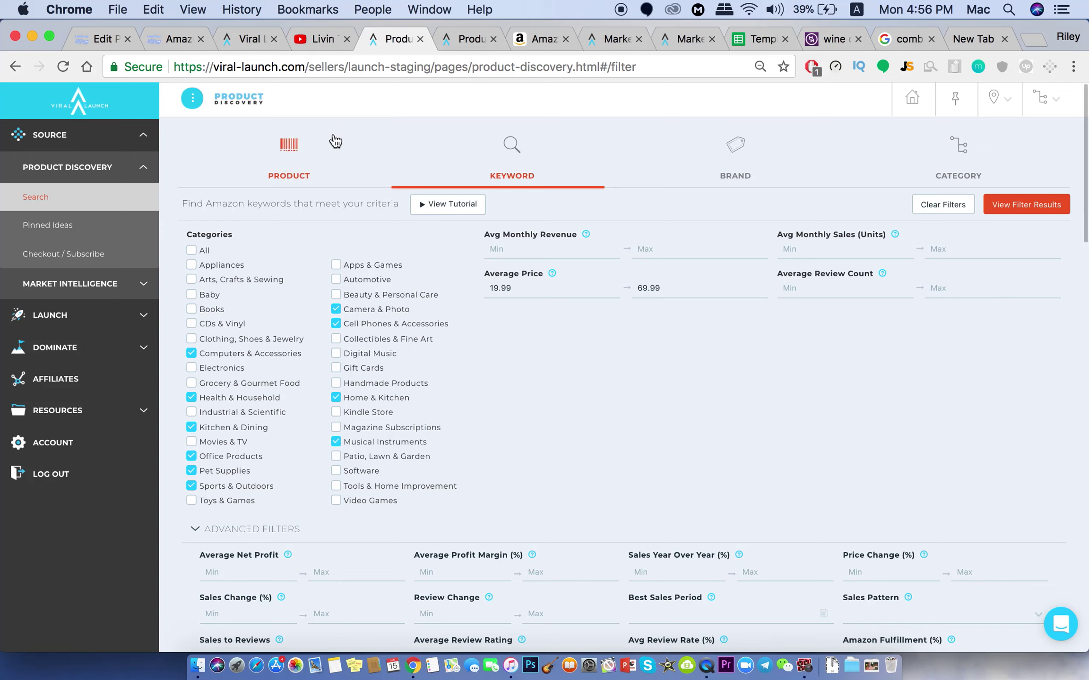
{"action": "left_click", "coordinate": [296, 163]}
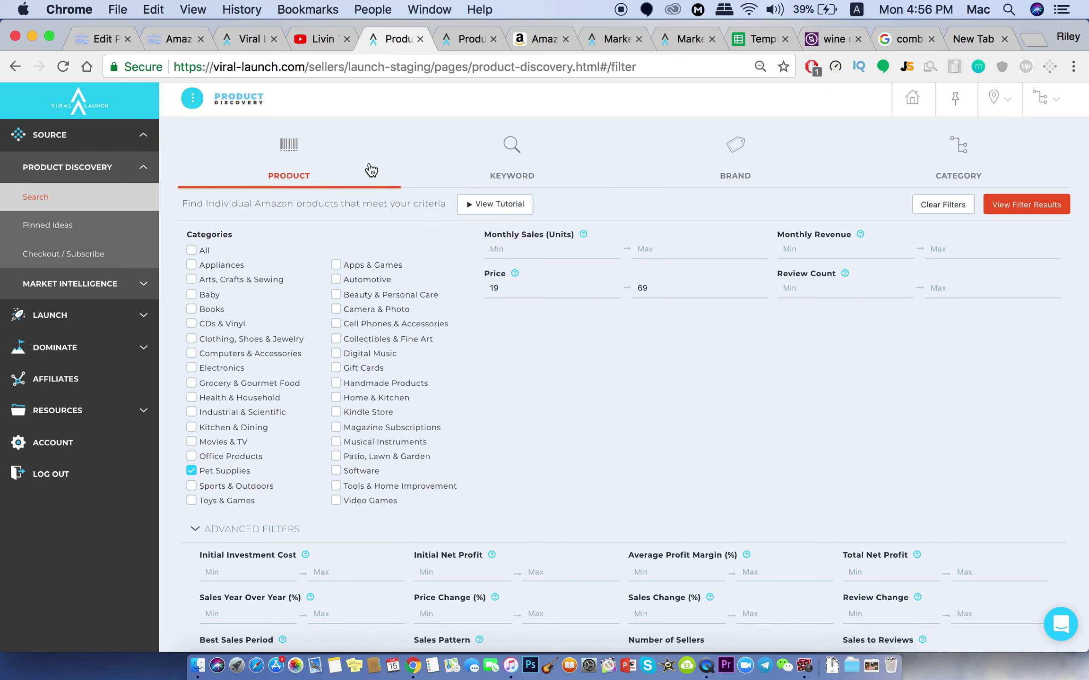
{"action": "left_click", "coordinate": [533, 169]}
{"action": "left_click", "coordinate": [751, 168]}
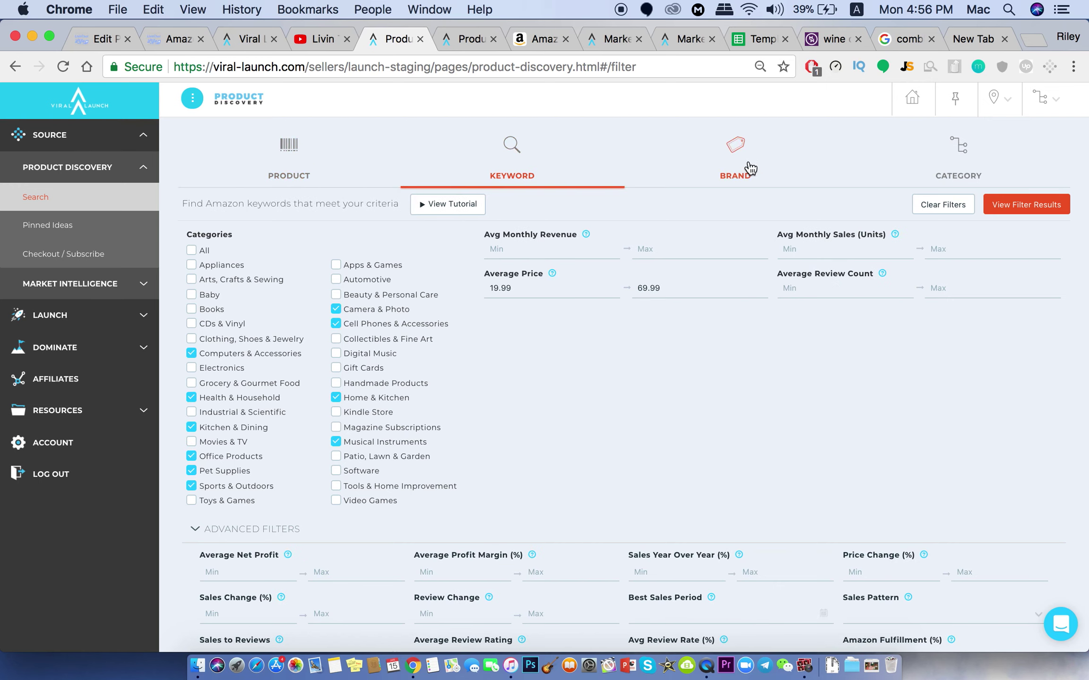
{"action": "left_click", "coordinate": [954, 164]}
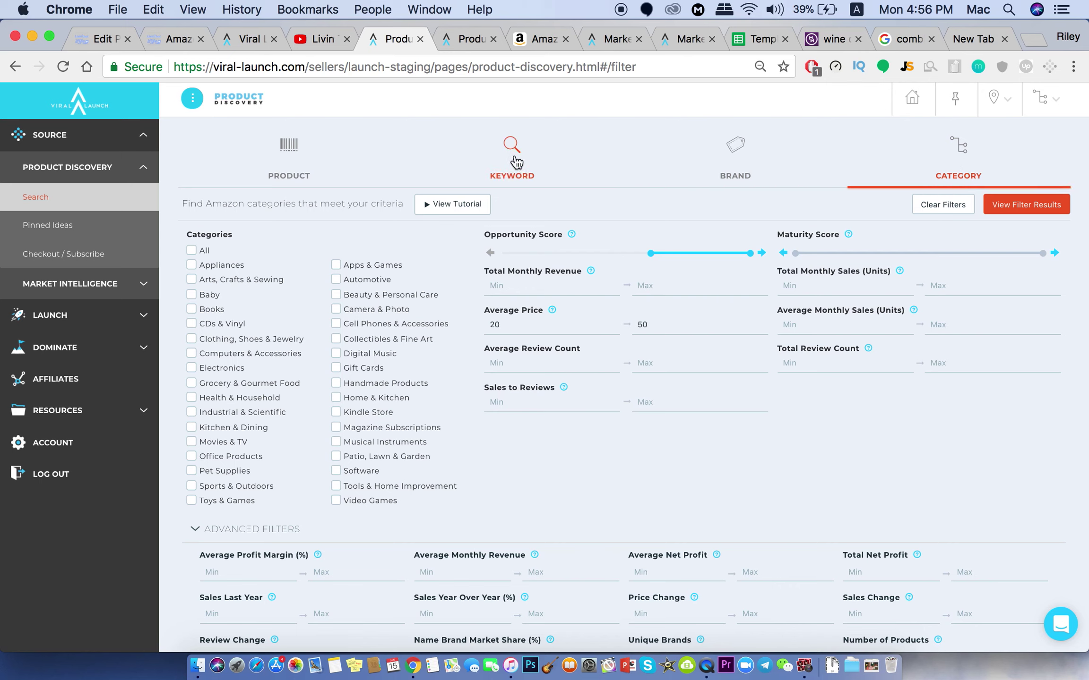
{"action": "left_click", "coordinate": [532, 164]}
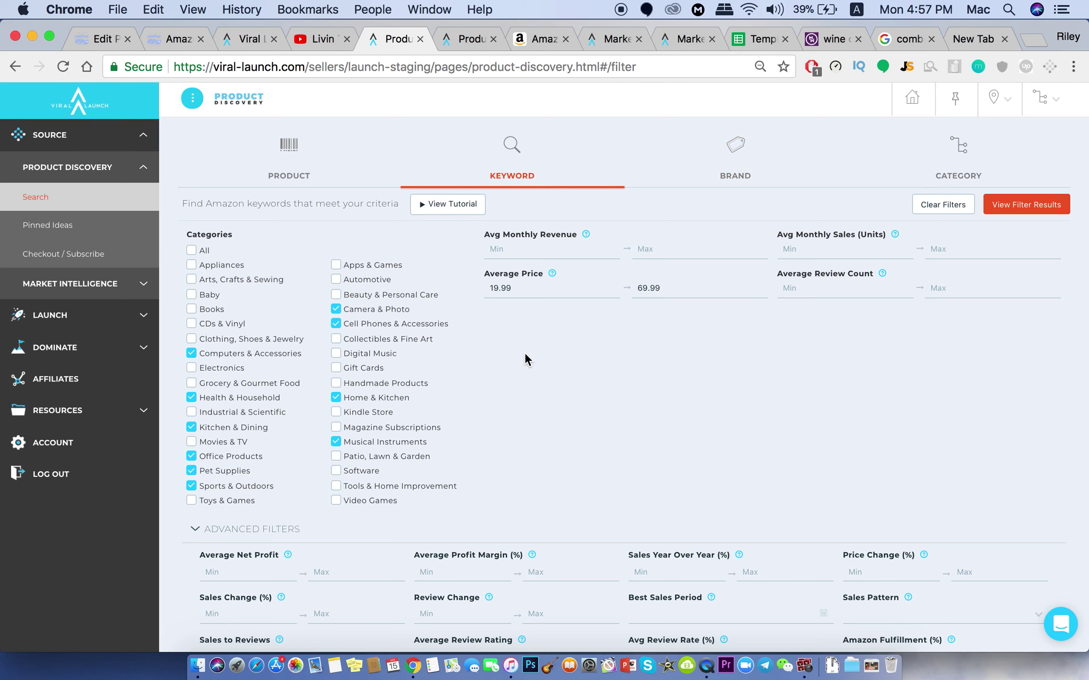
{"action": "scroll", "coordinate": [549, 428], "scroll_direction": "down", "scroll_amount": 3}
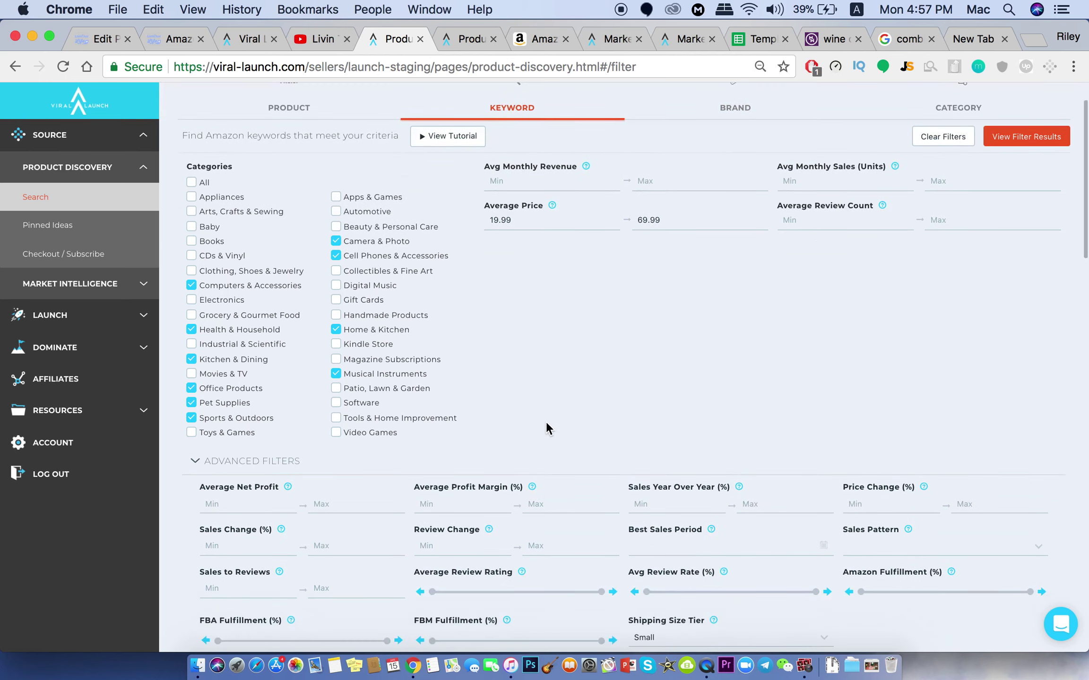
Switch to the blog post preview and bring up the Photo Booth webcam window
{"action": "left_click", "coordinate": [179, 44]}
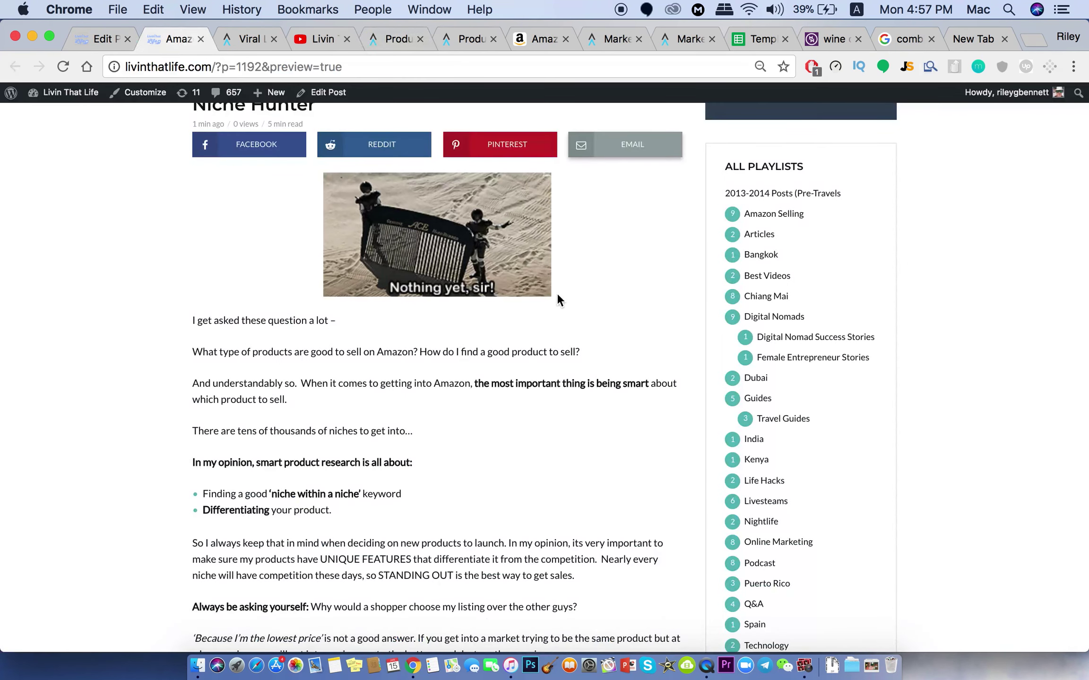
{"action": "left_click", "coordinate": [803, 666]}
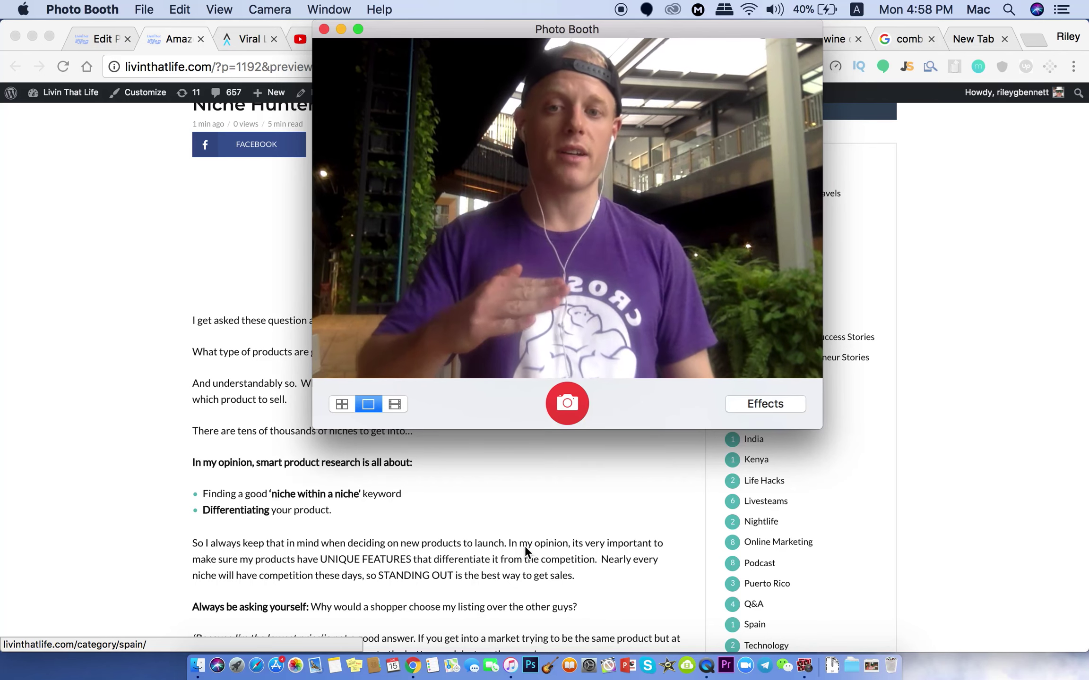
Scroll the blog post and highlight part of the unique features paragraph
{"action": "scroll", "coordinate": [525, 548], "scroll_direction": "down", "scroll_amount": 2}
{"action": "left_click", "coordinate": [447, 499]}
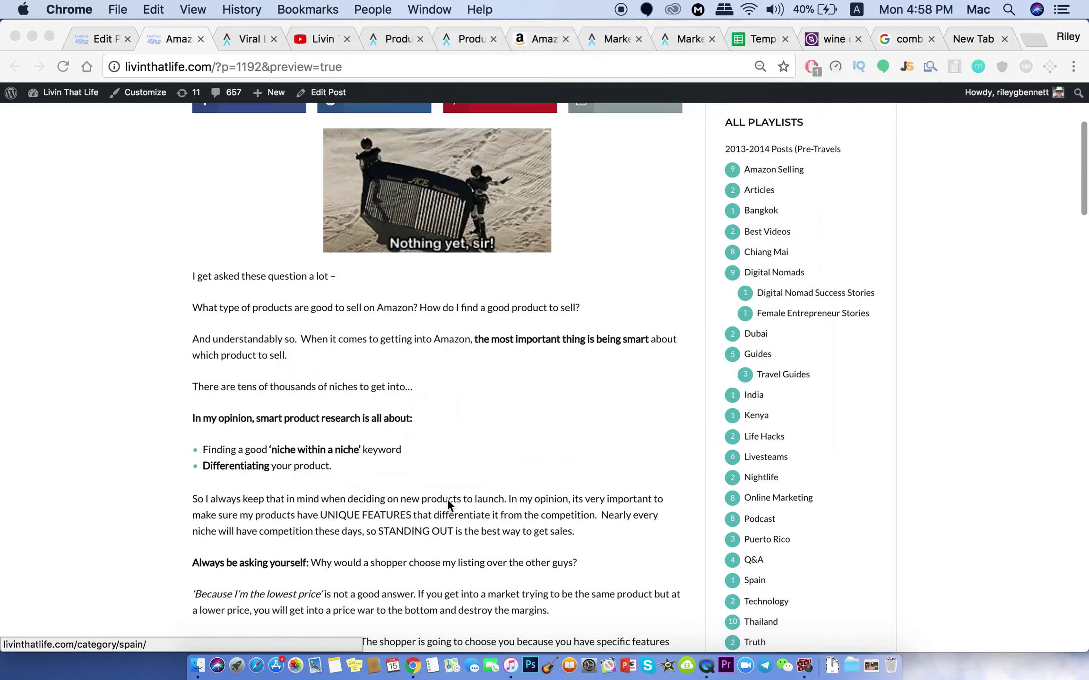
{"action": "scroll", "coordinate": [394, 495], "scroll_direction": "down", "scroll_amount": 2}
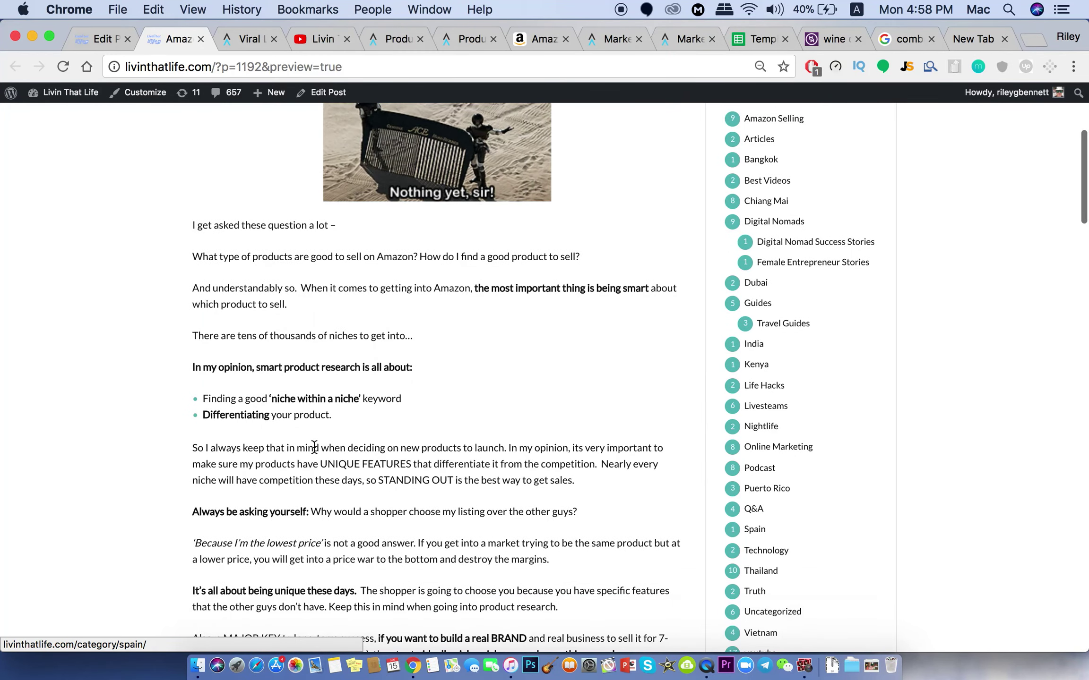
{"action": "left_click_drag", "start_coordinate": [313, 448], "coordinate": [318, 464]}
{"action": "left_click", "coordinate": [353, 465]}
{"action": "scroll", "coordinate": [324, 457], "scroll_direction": "down", "scroll_amount": 3}
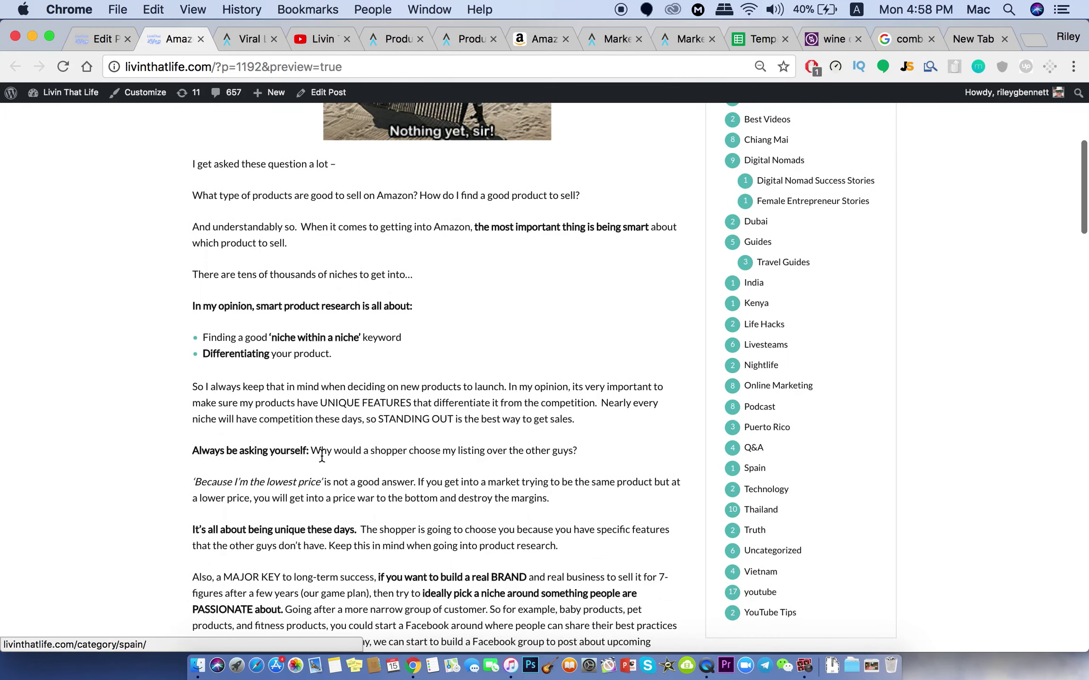
{"action": "scroll", "coordinate": [322, 456], "scroll_direction": "down", "scroll_amount": 3}
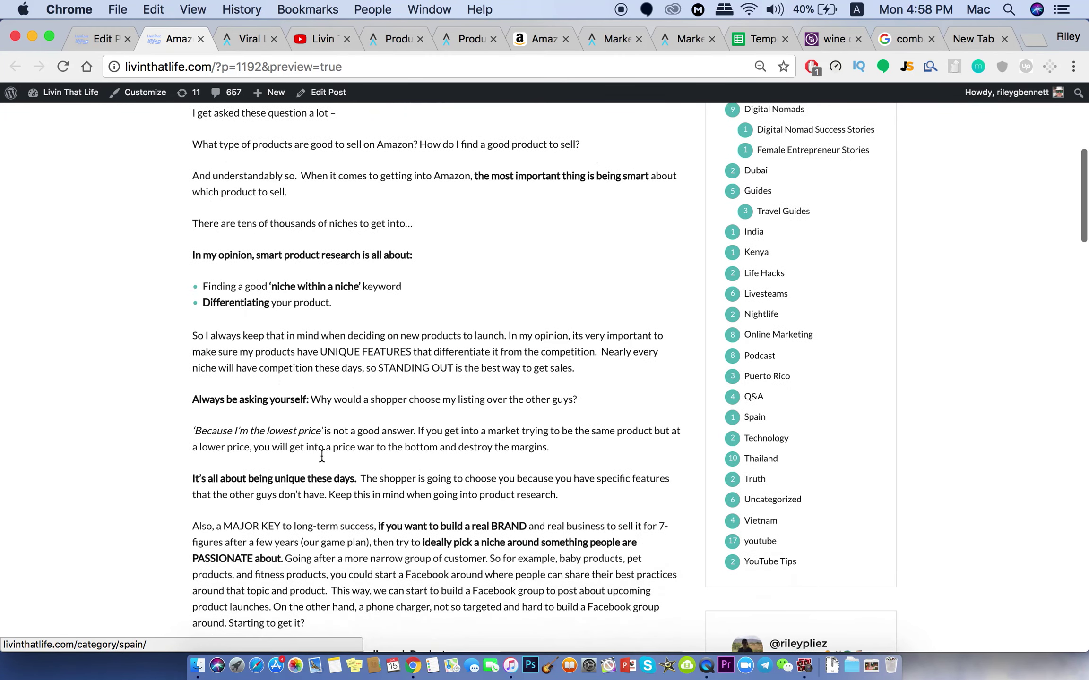
Open the live webcam preview and scroll to the ViralLaunch Product Discovery section
{"action": "left_click", "coordinate": [805, 666]}
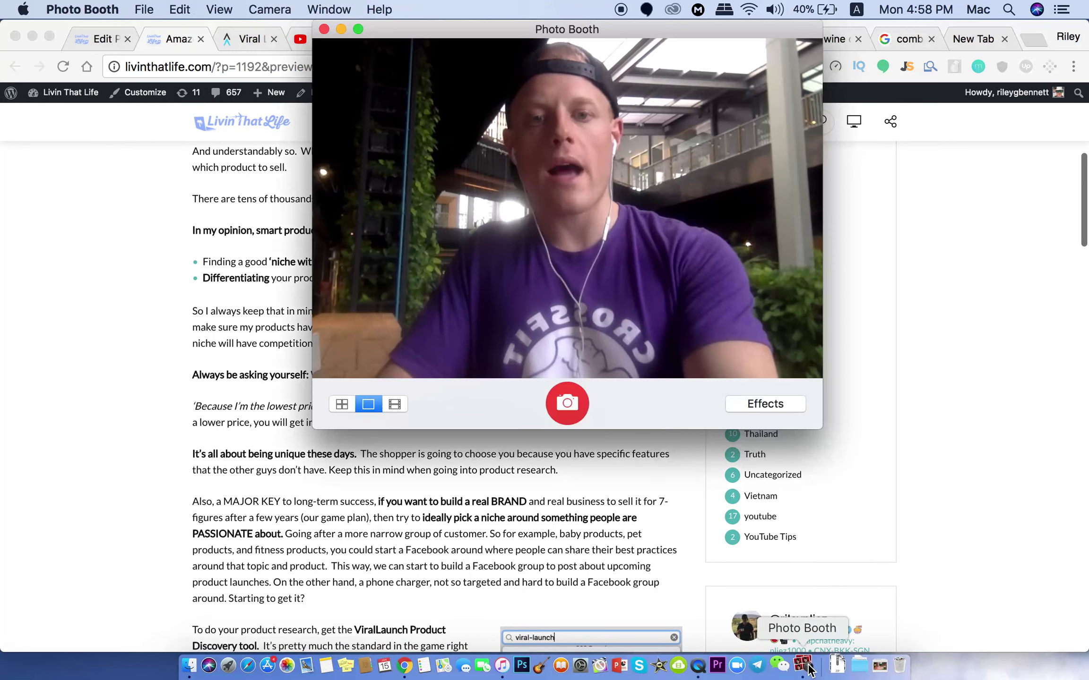
{"action": "scroll", "coordinate": [717, 556], "scroll_direction": "up", "scroll_amount": 5}
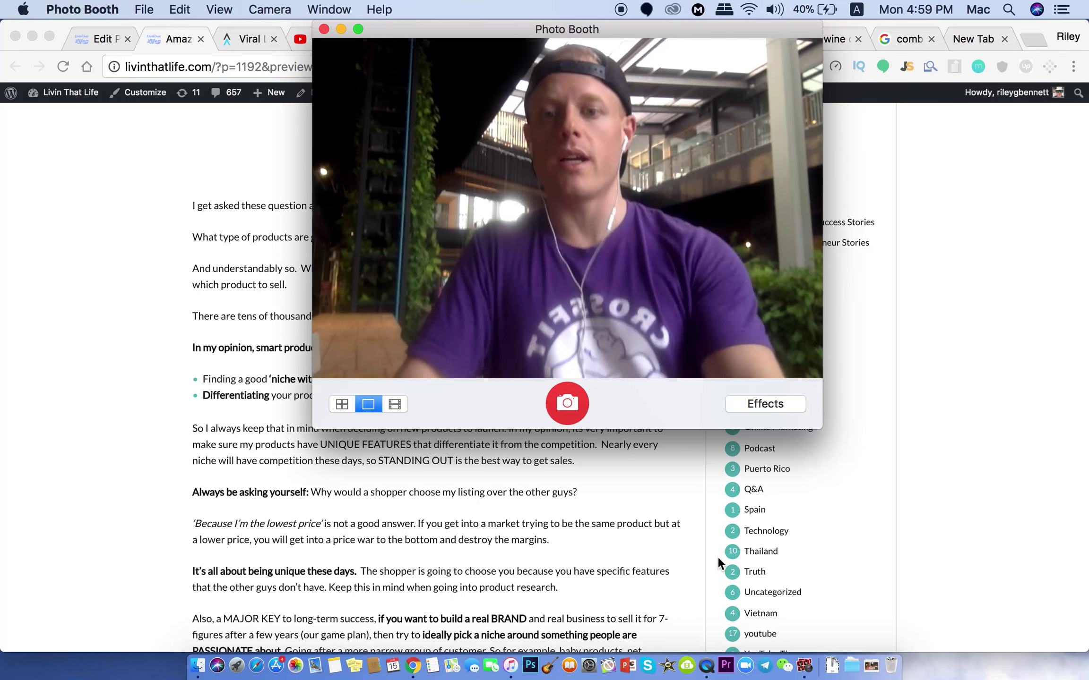
{"action": "scroll", "coordinate": [172, 461], "scroll_direction": "down", "scroll_amount": 1}
{"action": "scroll", "coordinate": [173, 464], "scroll_direction": "up", "scroll_amount": 2}
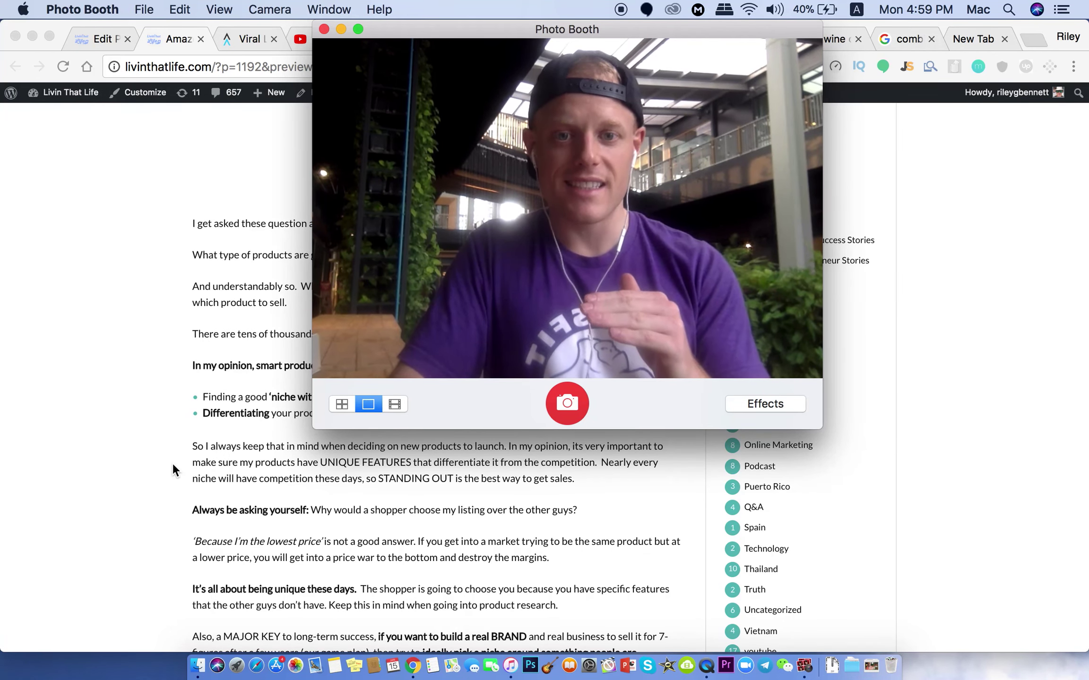
{"action": "scroll", "coordinate": [173, 465], "scroll_direction": "down", "scroll_amount": 4}
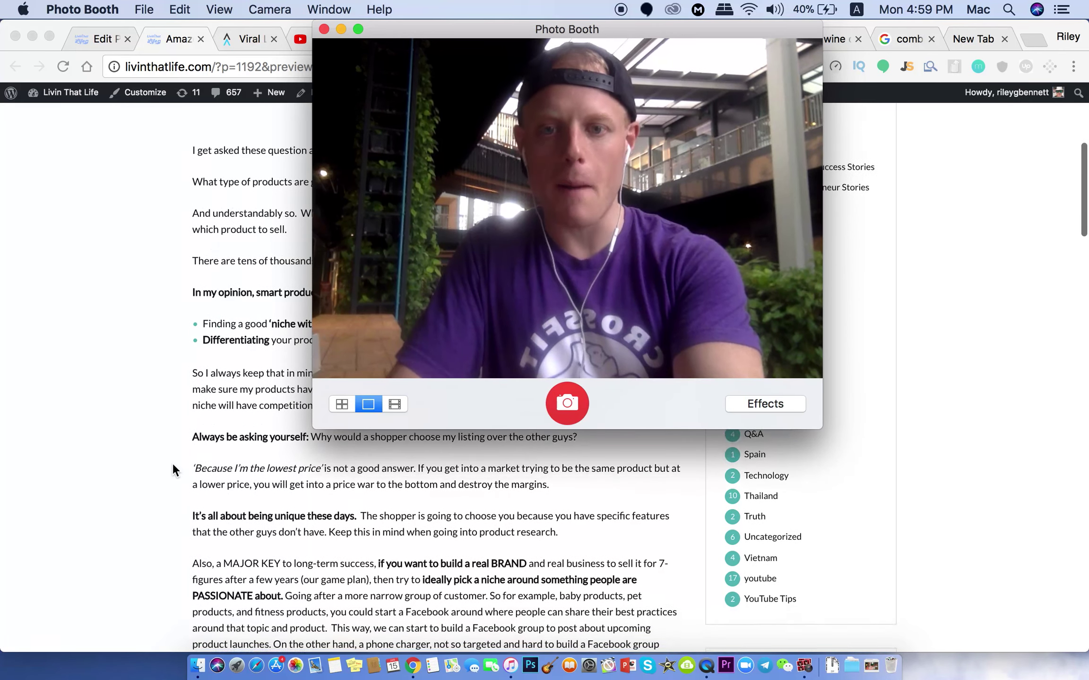
{"action": "scroll", "coordinate": [172, 467], "scroll_direction": "down", "scroll_amount": 3}
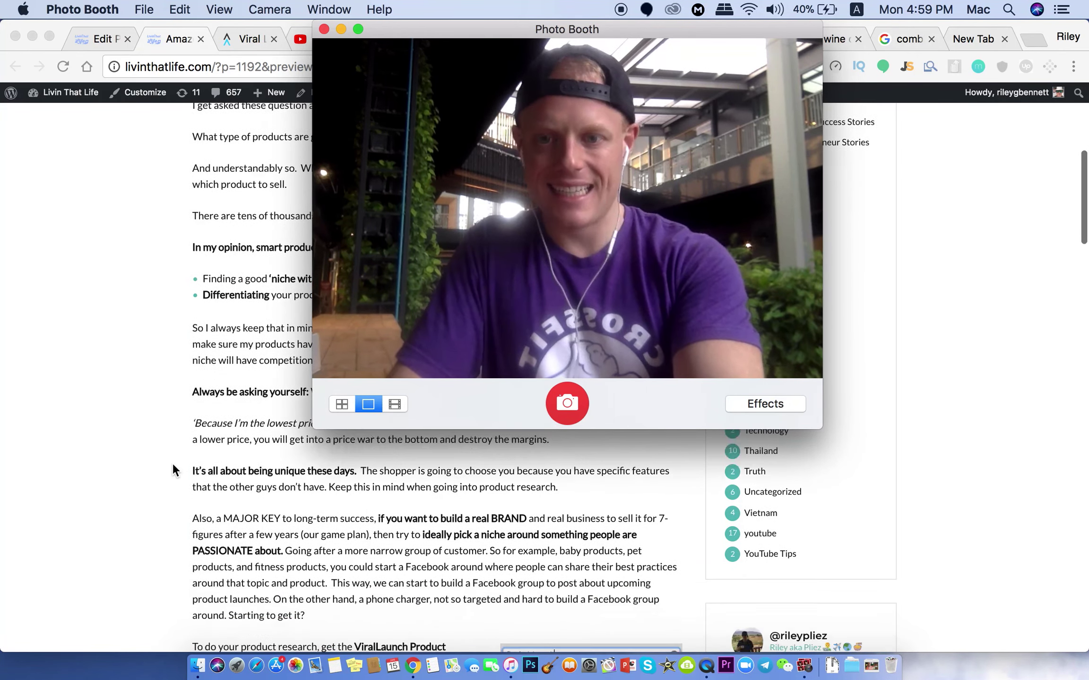
{"action": "scroll", "coordinate": [173, 466], "scroll_direction": "up", "scroll_amount": 2}
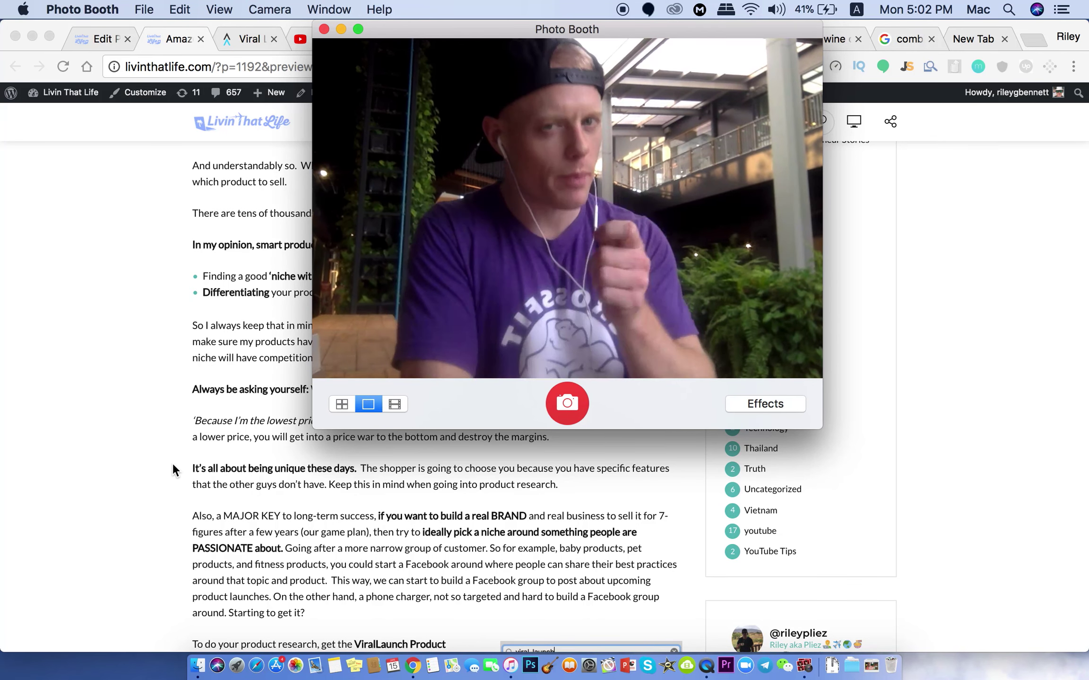
{"action": "scroll", "coordinate": [172, 465], "scroll_direction": "down", "scroll_amount": 5}
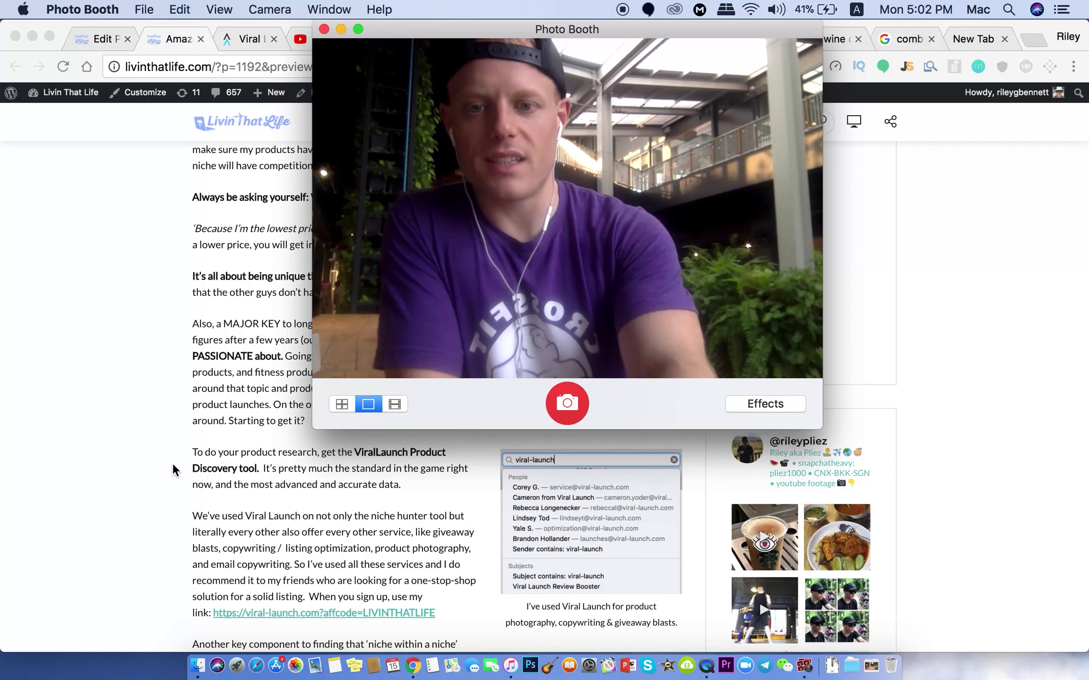
Scroll the blog post past its Viral Launch and MerchantWords links
{"action": "scroll", "coordinate": [172, 470], "scroll_direction": "up", "scroll_amount": 1}
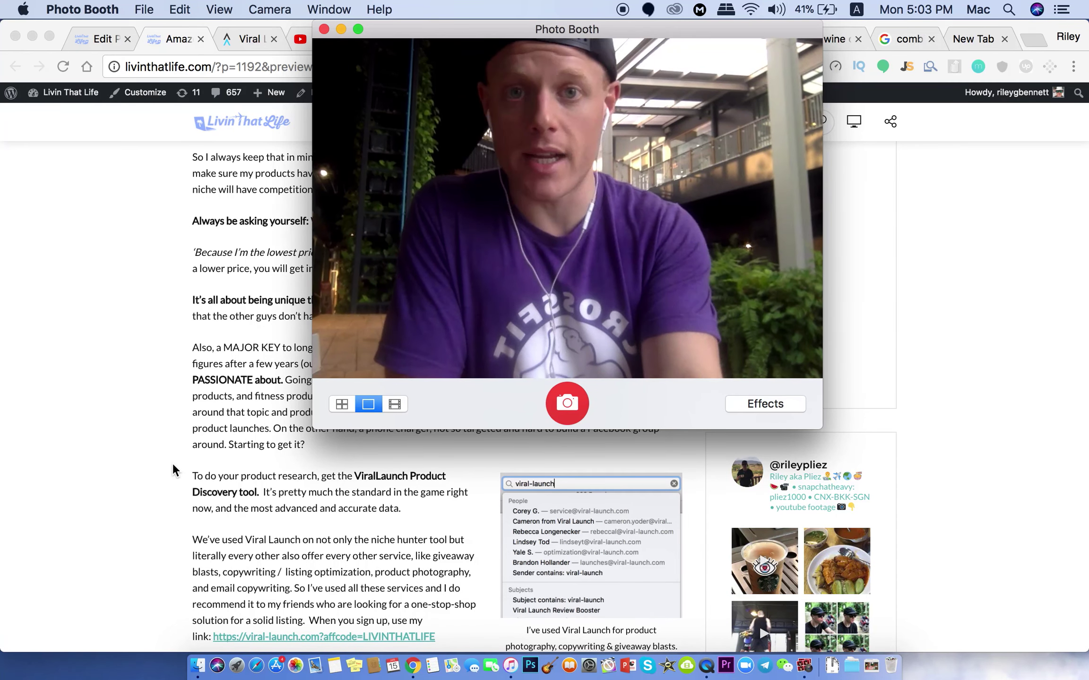
{"action": "scroll", "coordinate": [173, 470], "scroll_direction": "down", "scroll_amount": 2}
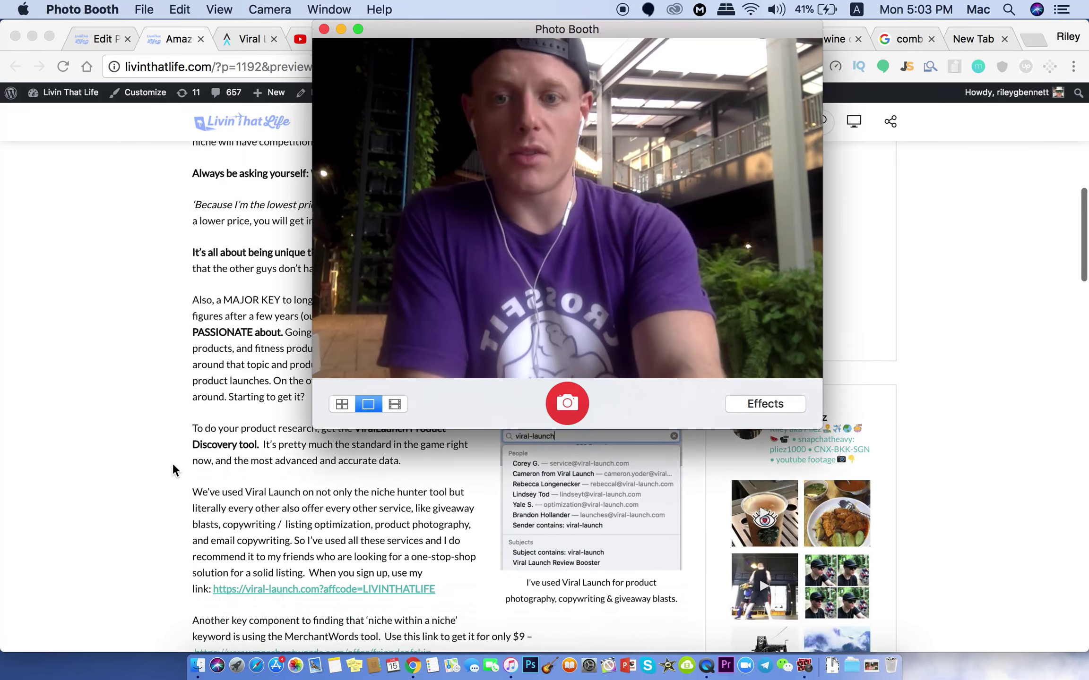
{"action": "scroll", "coordinate": [173, 470], "scroll_direction": "down", "scroll_amount": 1}
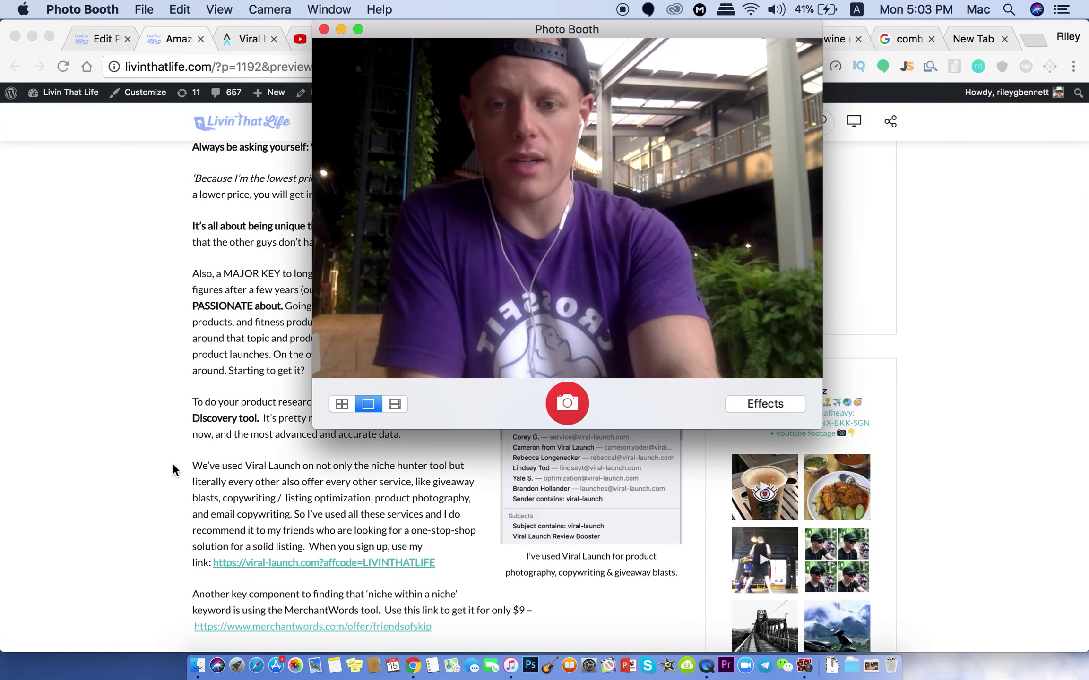
{"action": "scroll", "coordinate": [174, 470], "scroll_direction": "down", "scroll_amount": 1}
{"action": "scroll", "coordinate": [174, 470], "scroll_direction": "up", "scroll_amount": 1}
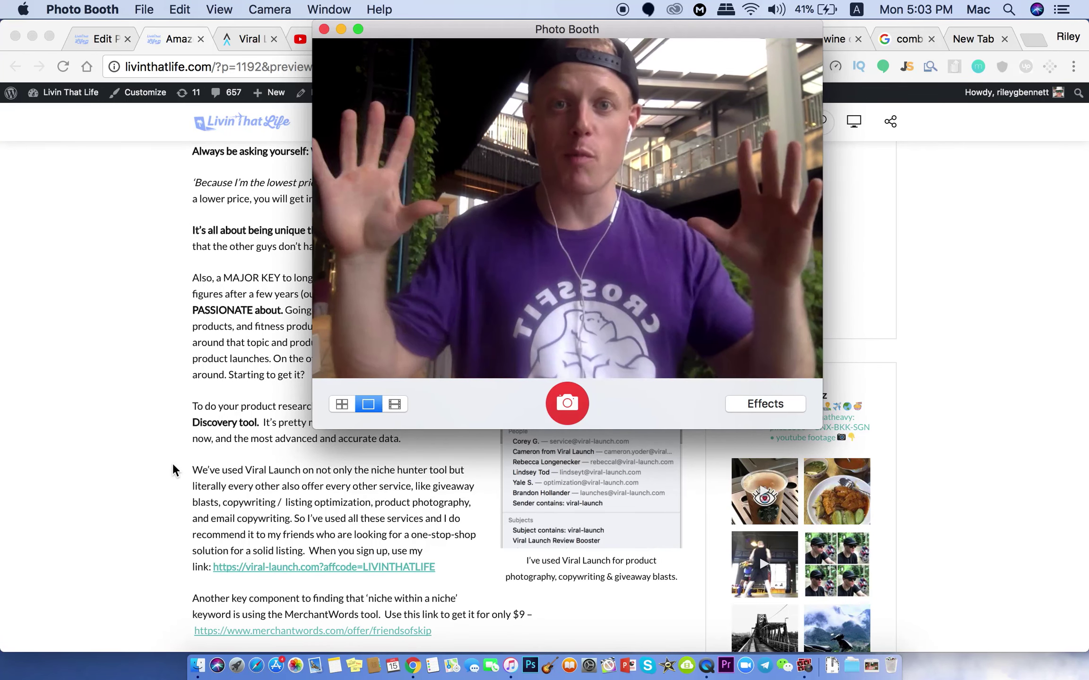
{"action": "scroll", "coordinate": [173, 470], "scroll_direction": "down", "scroll_amount": 3}
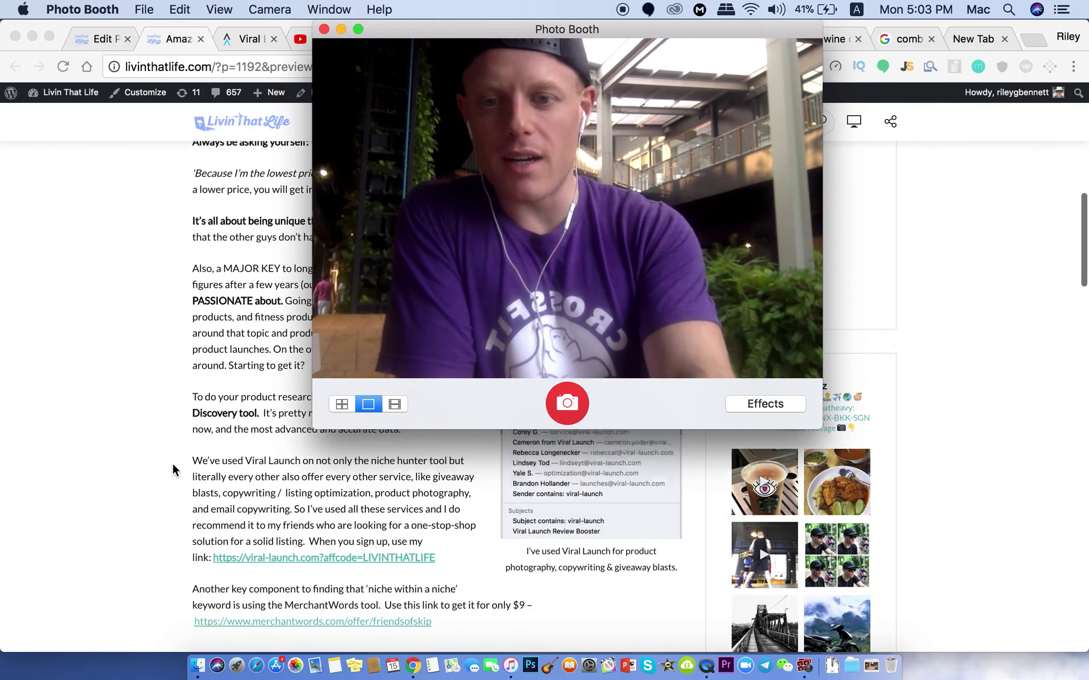
{"action": "scroll", "coordinate": [173, 470], "scroll_direction": "down", "scroll_amount": 1}
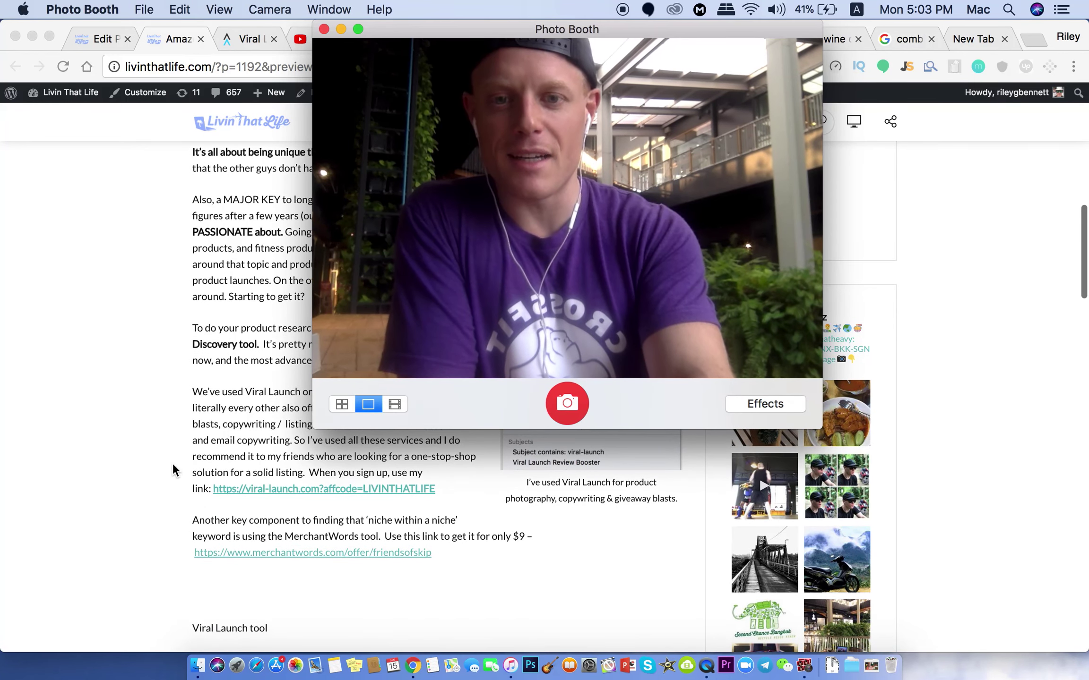
{"action": "scroll", "coordinate": [175, 461], "scroll_direction": "down", "scroll_amount": 6}
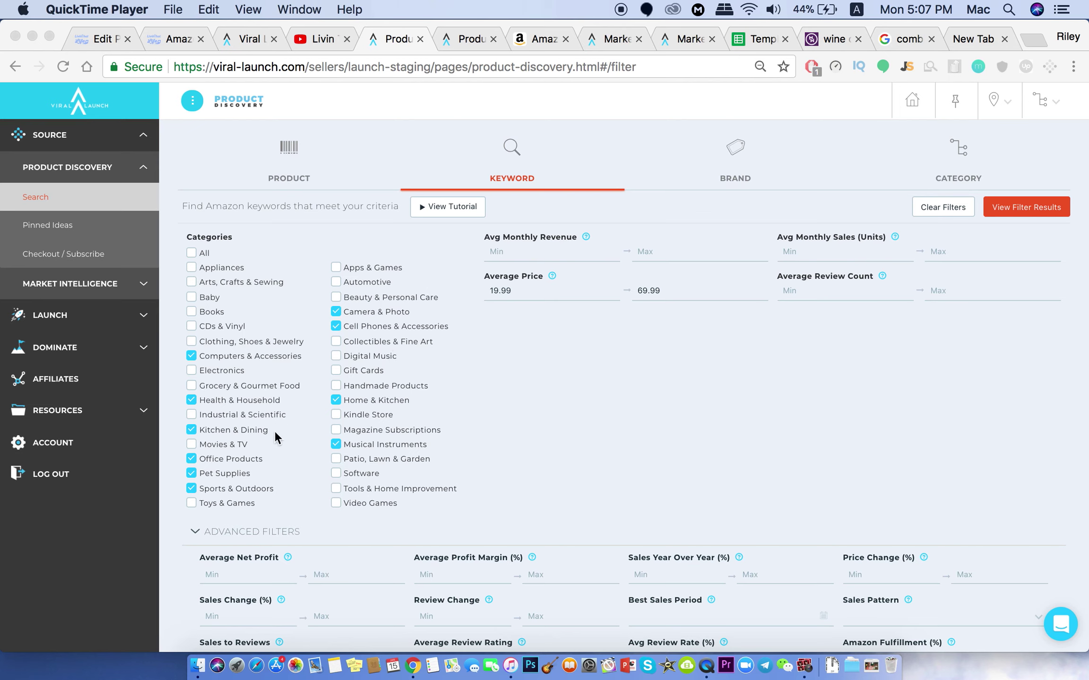
Review the keyword filter categories and 19.99–69.99 average price, then scroll to the results
{"action": "scroll", "coordinate": [477, 373], "scroll_direction": "up", "scroll_amount": 1}
{"action": "left_click", "coordinate": [515, 294]}
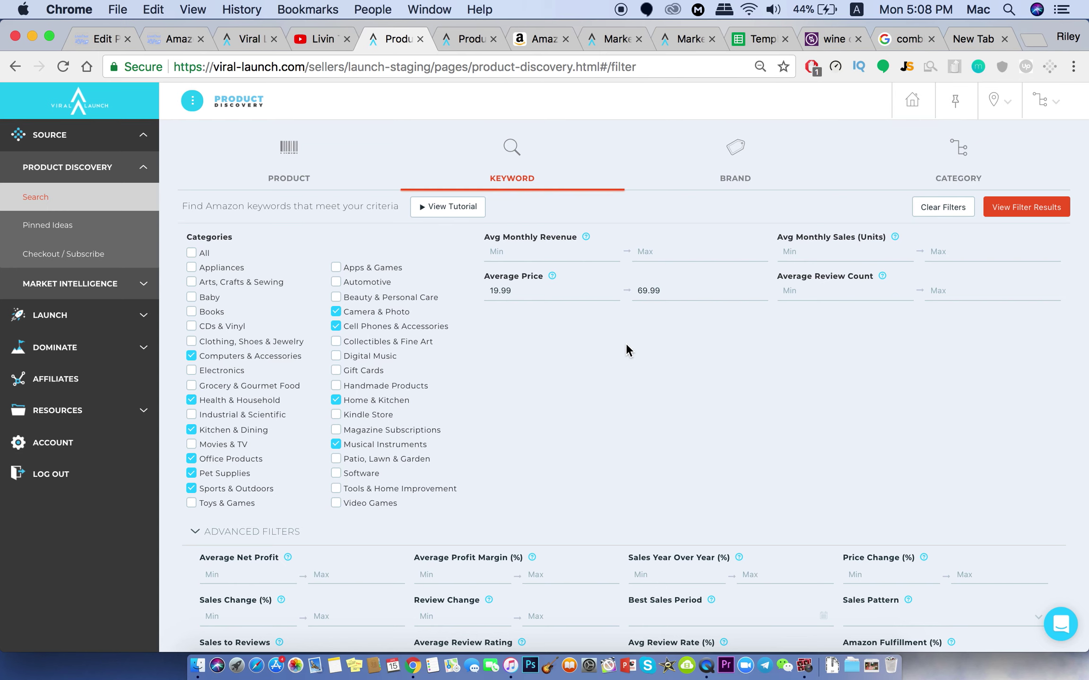
{"action": "scroll", "coordinate": [624, 334], "scroll_direction": "down", "scroll_amount": 3}
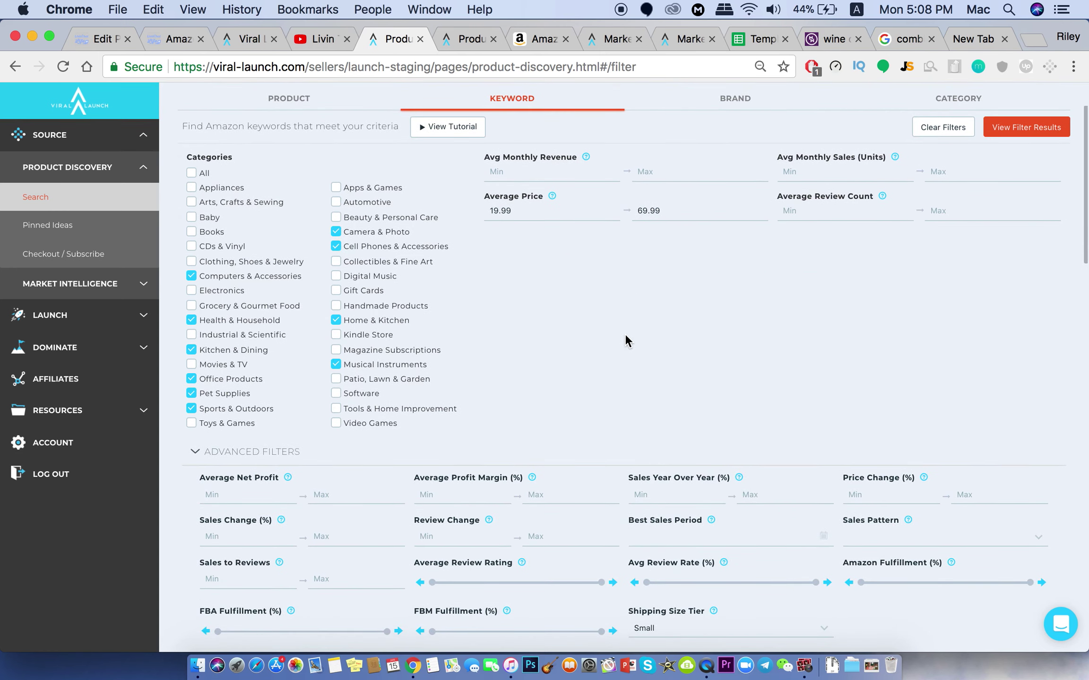
{"action": "scroll", "coordinate": [625, 336], "scroll_direction": "up", "scroll_amount": 3}
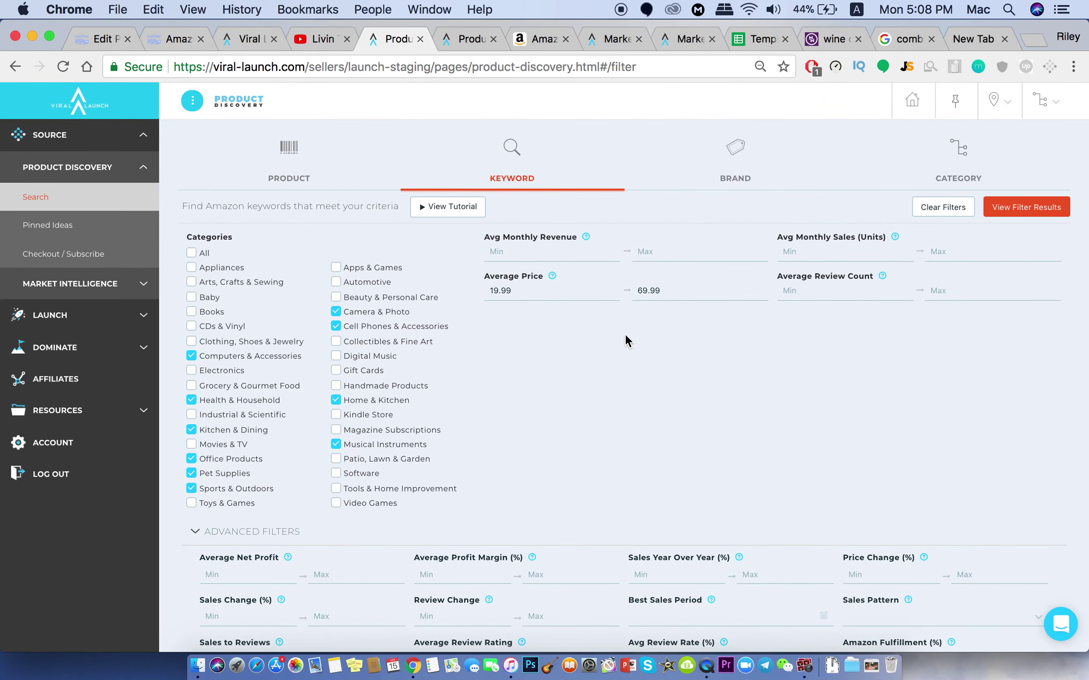
{"action": "scroll", "coordinate": [626, 334], "scroll_direction": "down", "scroll_amount": 3}
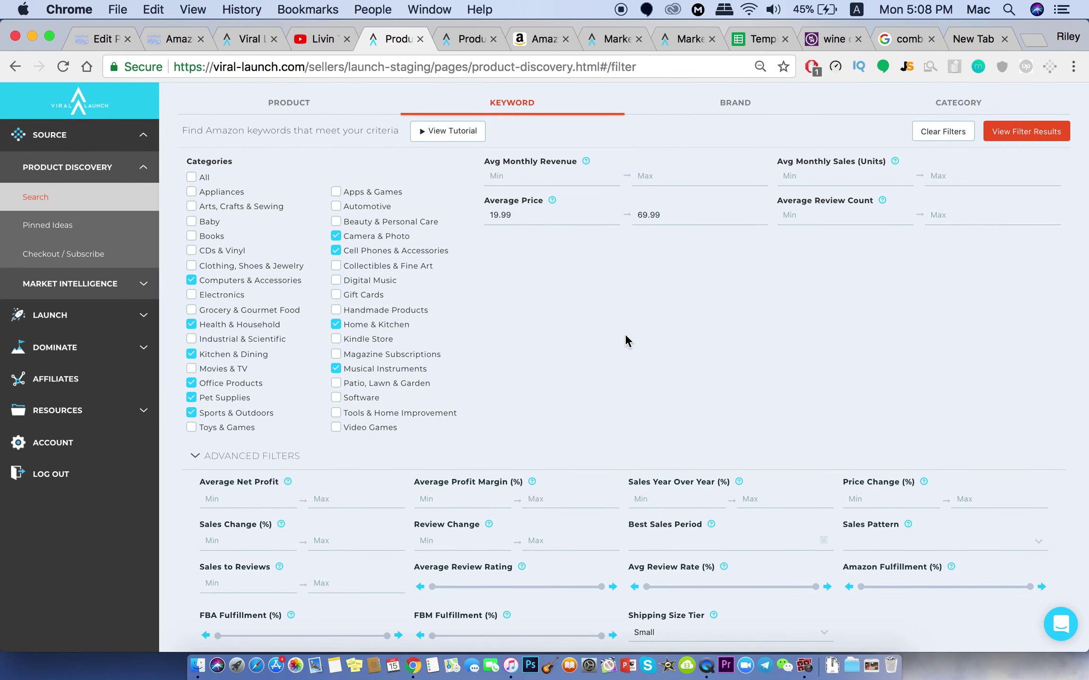
{"action": "scroll", "coordinate": [624, 334], "scroll_direction": "up", "scroll_amount": 3}
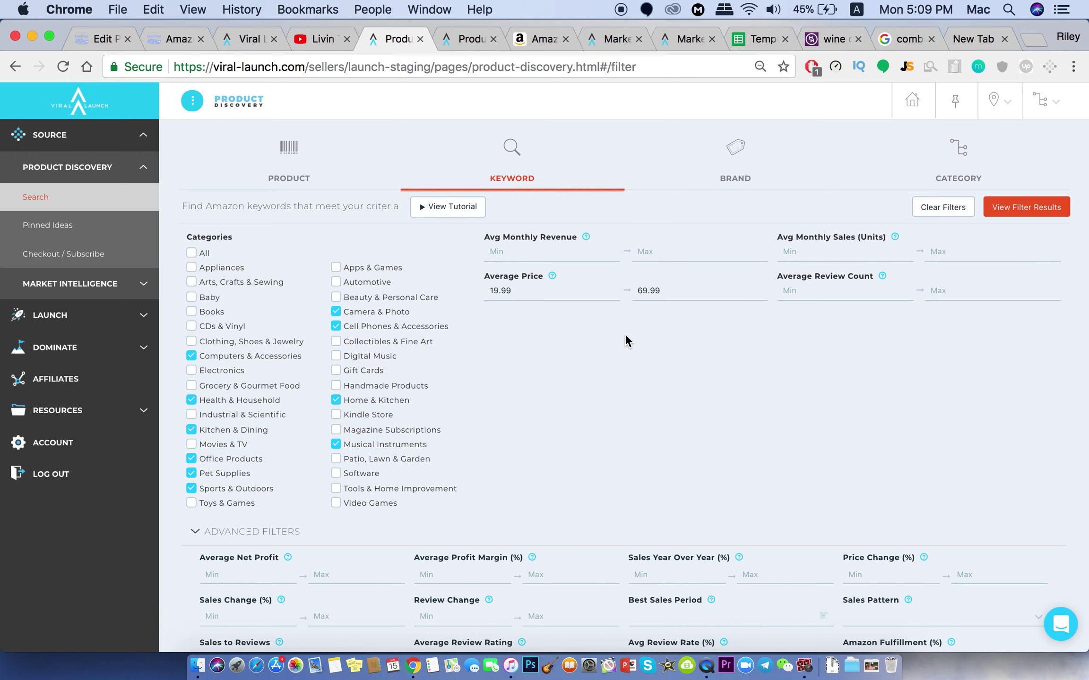
{"action": "scroll", "coordinate": [624, 334], "scroll_direction": "down", "scroll_amount": 6}
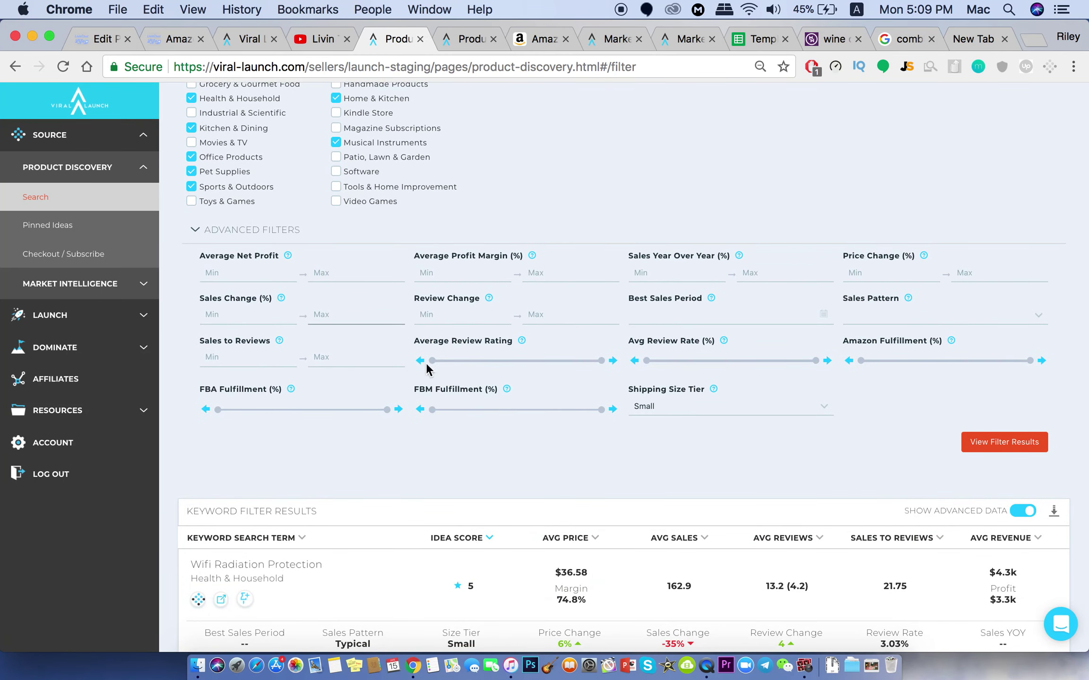
{"action": "left_click", "coordinate": [432, 363]}
{"action": "left_click", "coordinate": [286, 364]}
{"action": "left_click", "coordinate": [762, 412]}
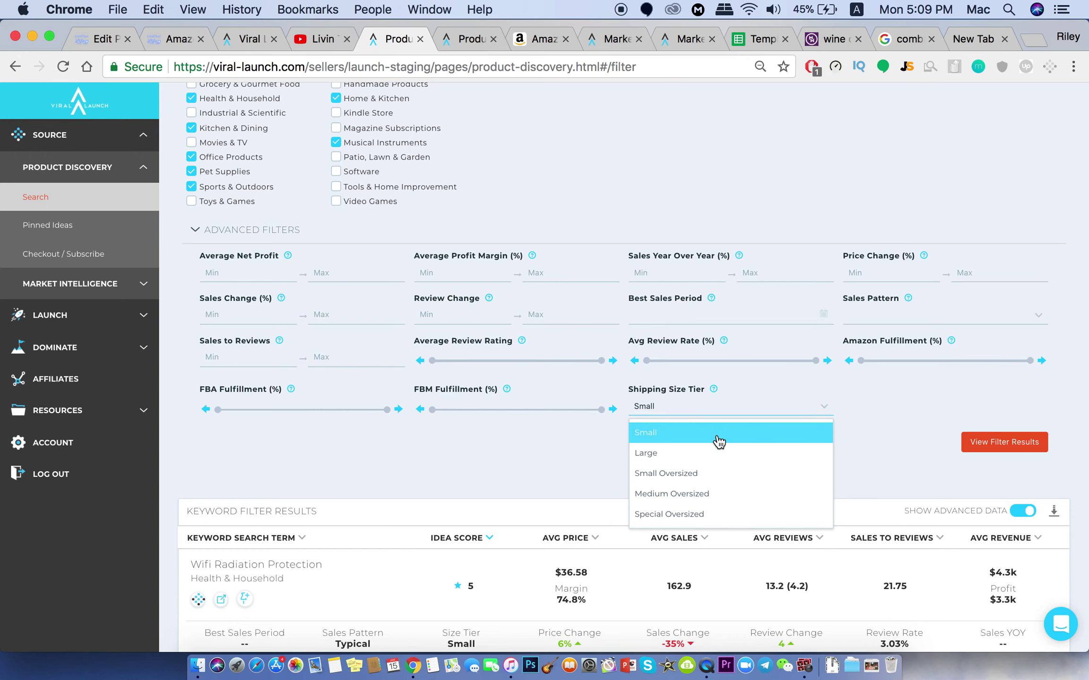
{"action": "left_click", "coordinate": [643, 439]}
{"action": "scroll", "coordinate": [619, 418], "scroll_direction": "down", "scroll_amount": 3}
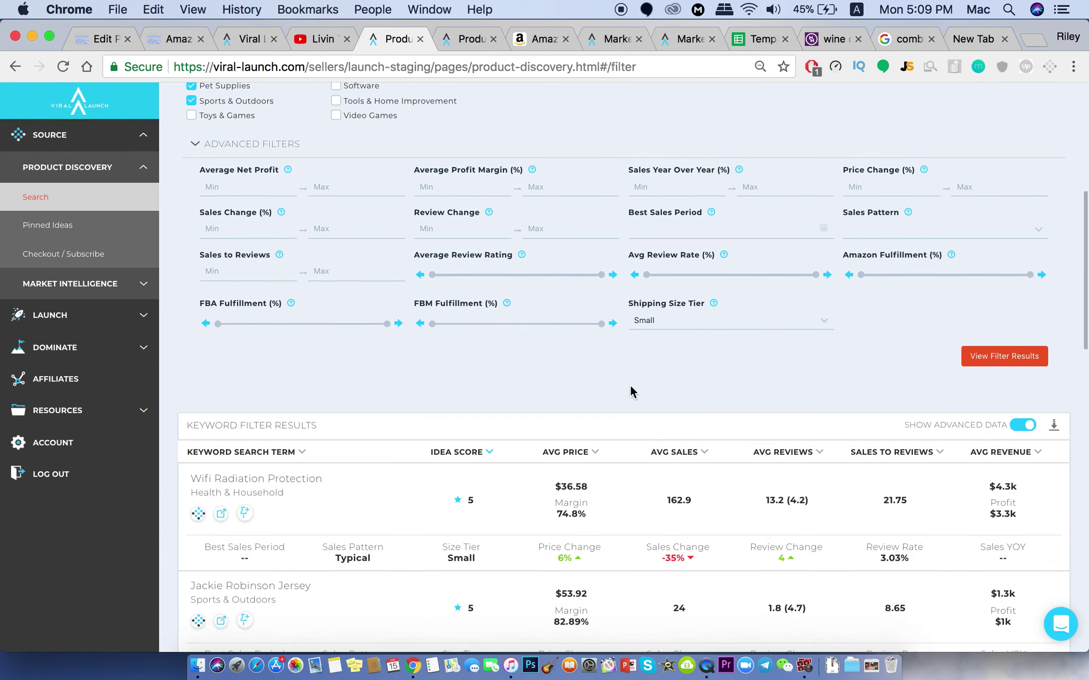
{"action": "scroll", "coordinate": [629, 362], "scroll_direction": "down", "scroll_amount": 2}
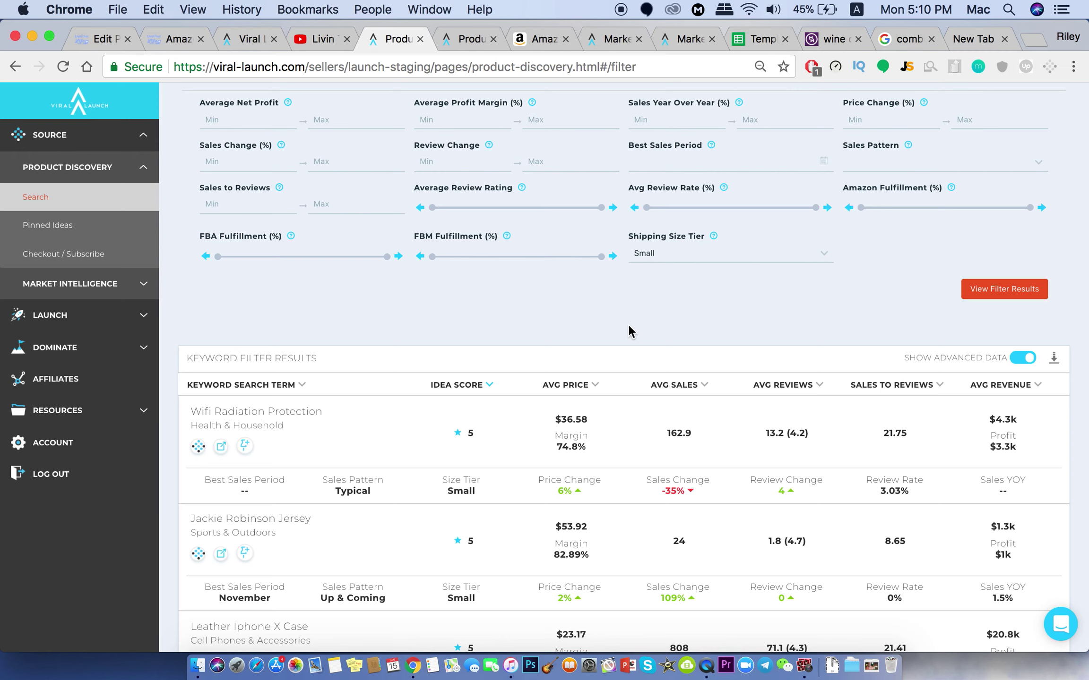
{"action": "scroll", "coordinate": [630, 318], "scroll_direction": "down", "scroll_amount": 1}
{"action": "scroll", "coordinate": [629, 323], "scroll_direction": "down", "scroll_amount": 1}
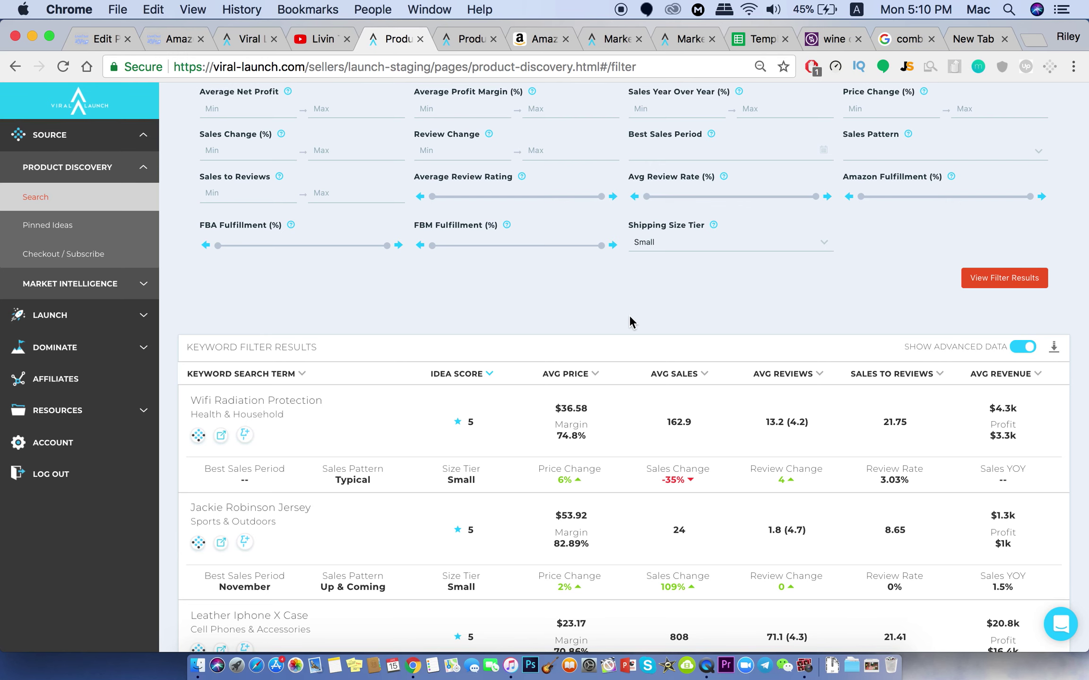
{"action": "scroll", "coordinate": [630, 320], "scroll_direction": "down", "scroll_amount": 1}
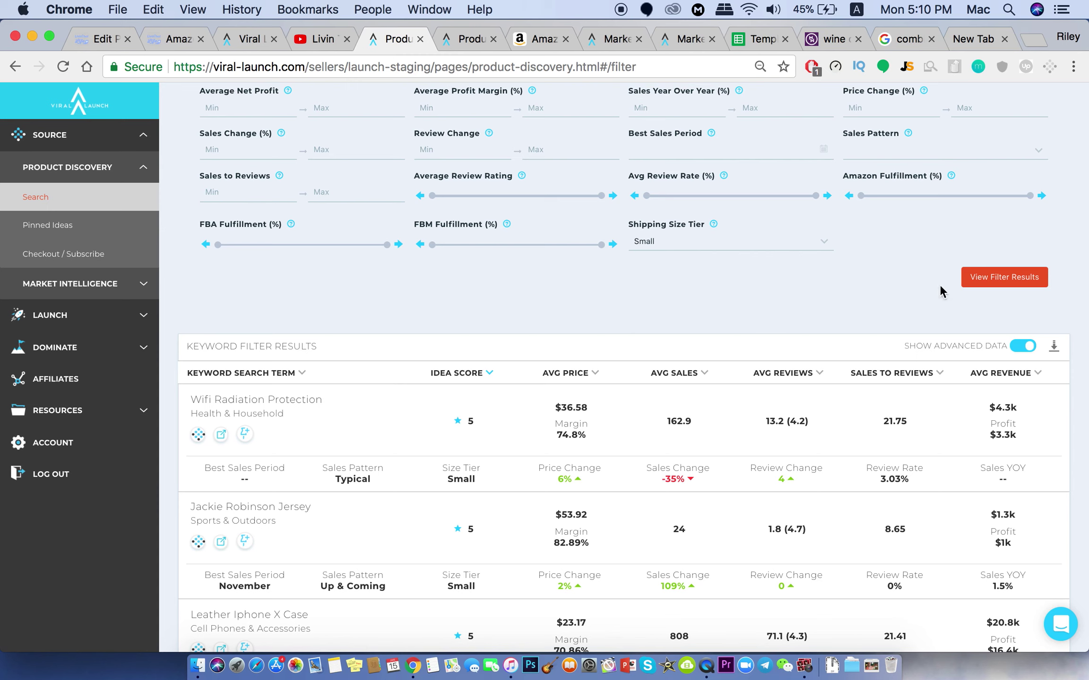
{"action": "left_click", "coordinate": [973, 277]}
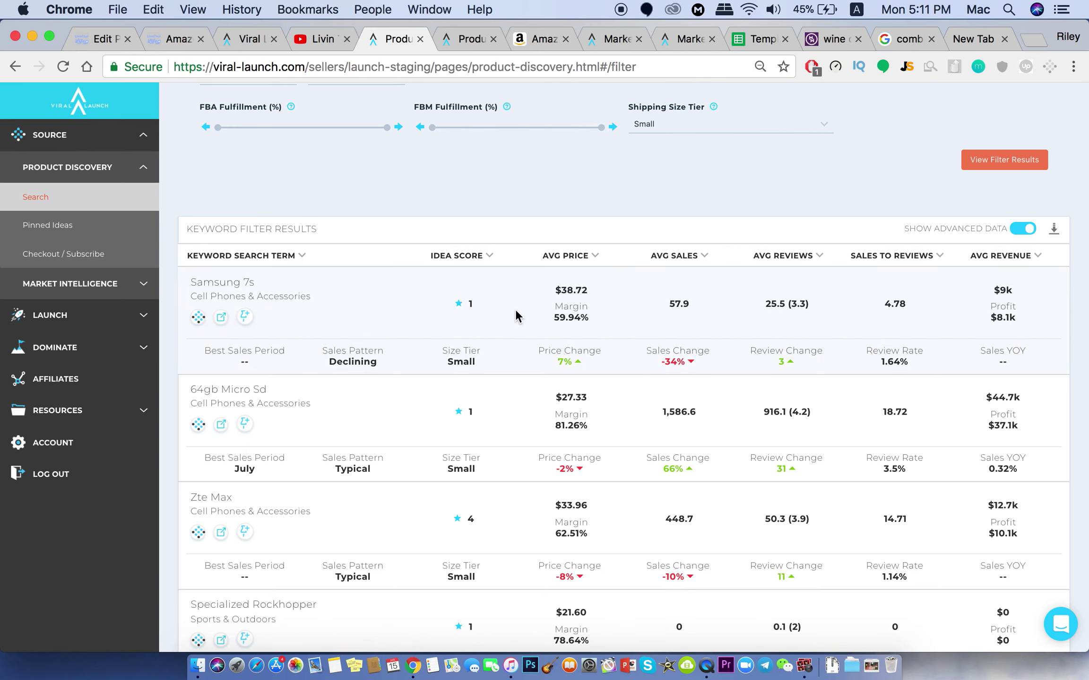
{"action": "scroll", "coordinate": [516, 308], "scroll_direction": "down", "scroll_amount": 1}
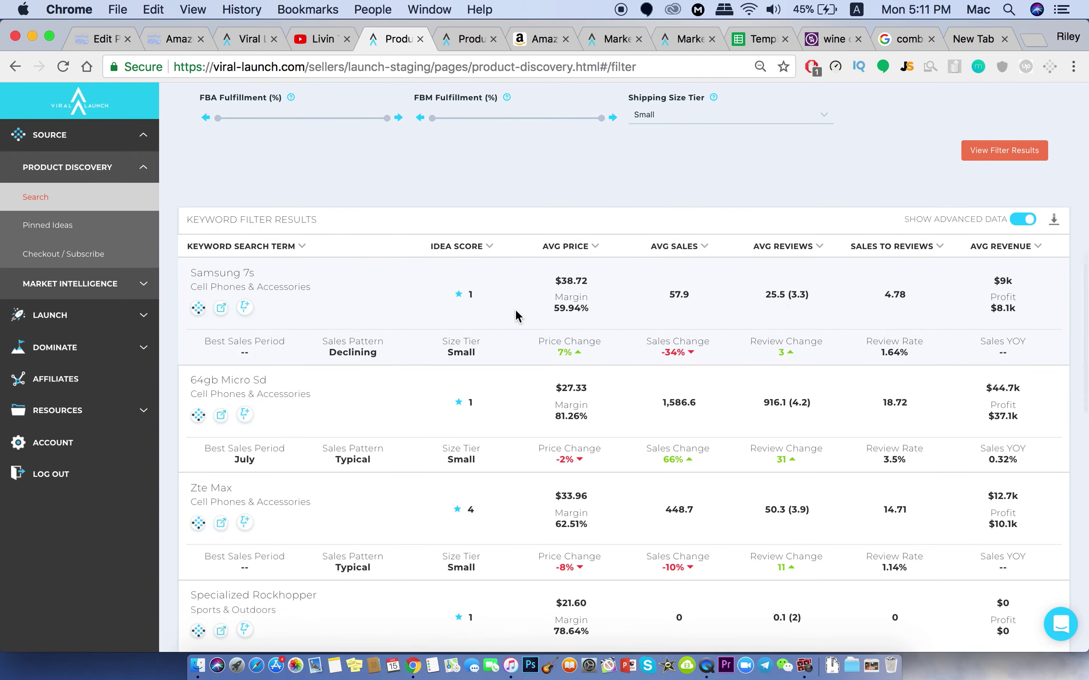
{"action": "scroll", "coordinate": [515, 309], "scroll_direction": "down", "scroll_amount": 1}
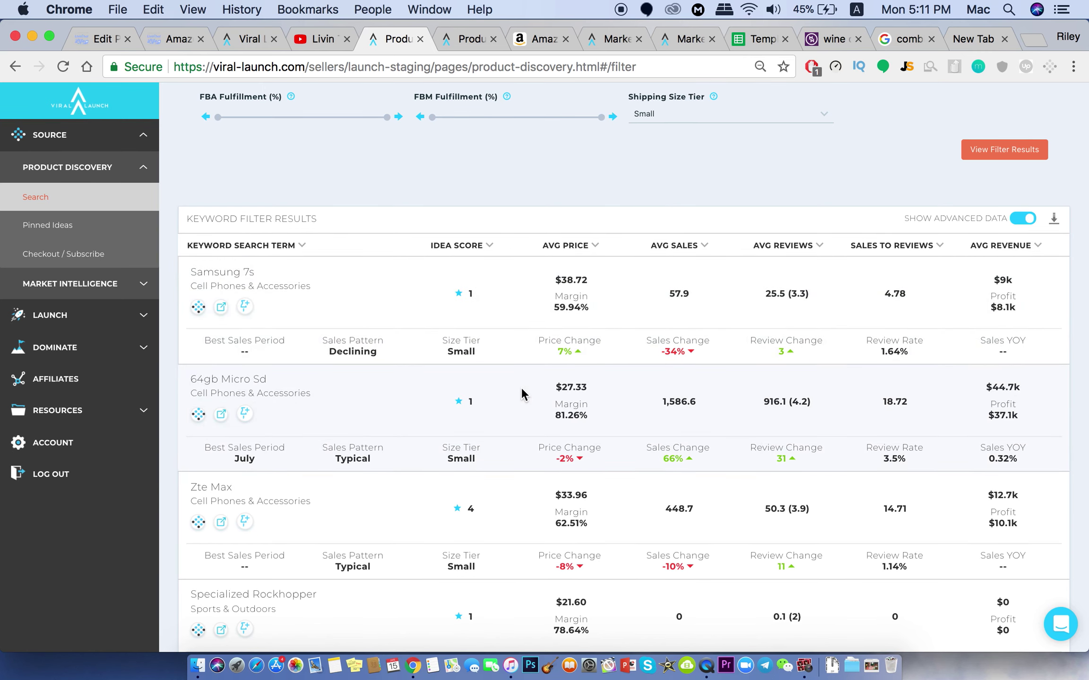
{"action": "scroll", "coordinate": [522, 394], "scroll_direction": "down", "scroll_amount": 3}
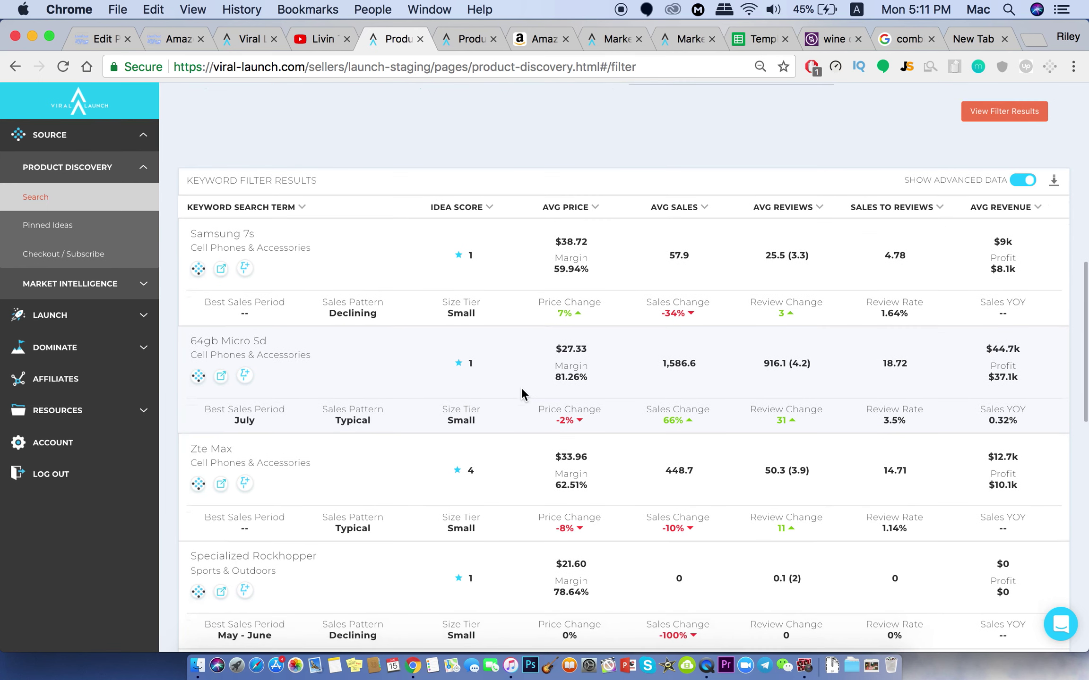
{"action": "scroll", "coordinate": [522, 394], "scroll_direction": "up", "scroll_amount": 1}
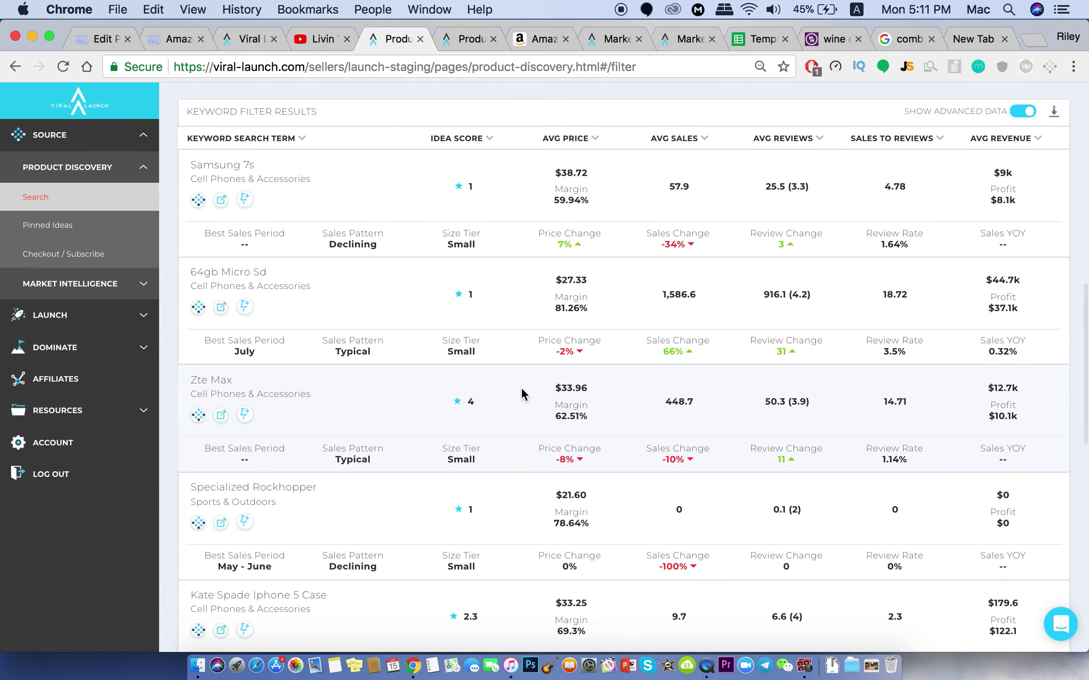
{"action": "scroll", "coordinate": [521, 391], "scroll_direction": "down", "scroll_amount": 1}
{"action": "scroll", "coordinate": [512, 401], "scroll_direction": "down", "scroll_amount": 5}
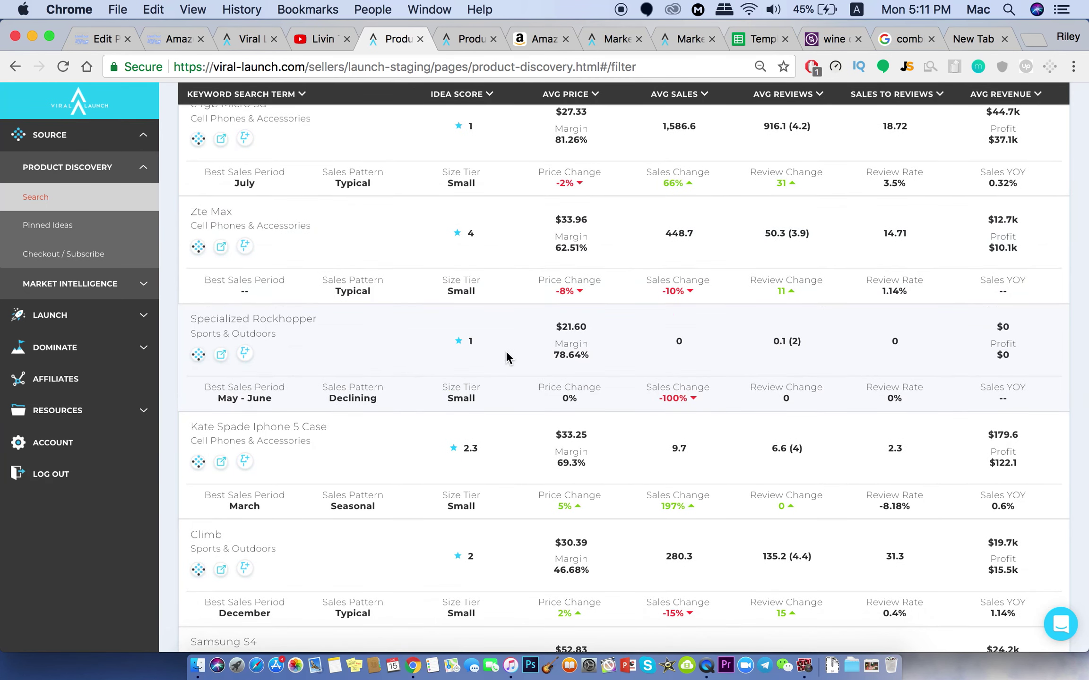
{"action": "scroll", "coordinate": [505, 354], "scroll_direction": "down", "scroll_amount": 5}
{"action": "scroll", "coordinate": [505, 351], "scroll_direction": "down", "scroll_amount": 6}
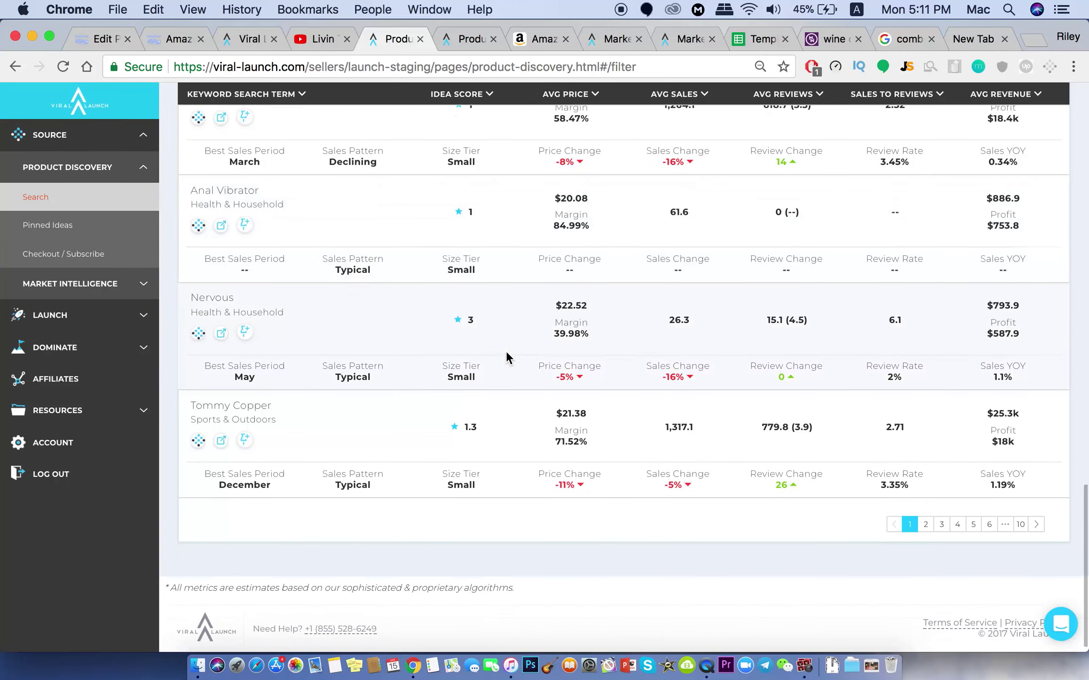
{"action": "scroll", "coordinate": [505, 351], "scroll_direction": "up", "scroll_amount": 1}
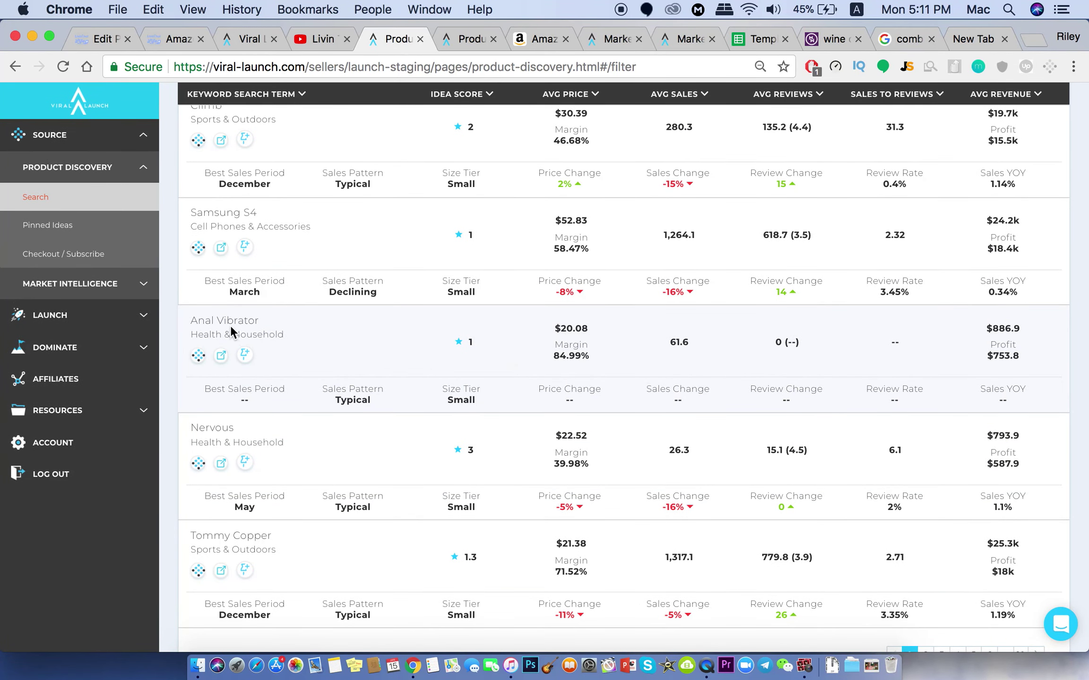
{"action": "scroll", "coordinate": [508, 377], "scroll_direction": "down", "scroll_amount": 1}
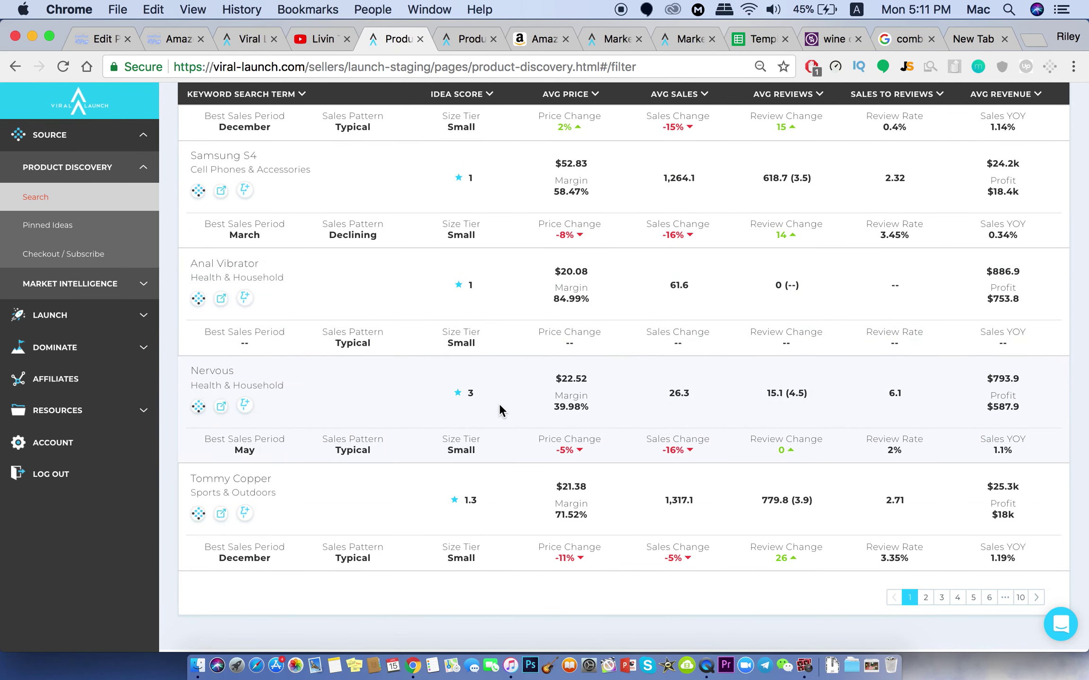
{"action": "scroll", "coordinate": [500, 405], "scroll_direction": "up", "scroll_amount": 15}
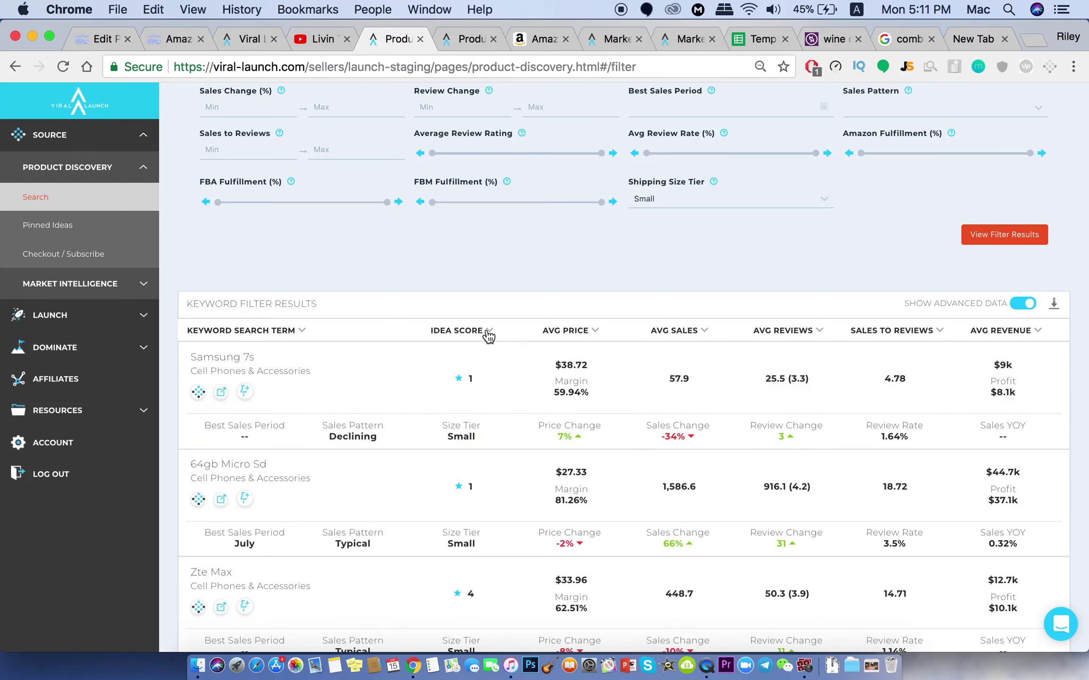
Scroll the Idea Score-sorted results to review the top rows, led by Wifi Radiation Protection
{"action": "scroll", "coordinate": [497, 337], "scroll_direction": "down", "scroll_amount": 5}
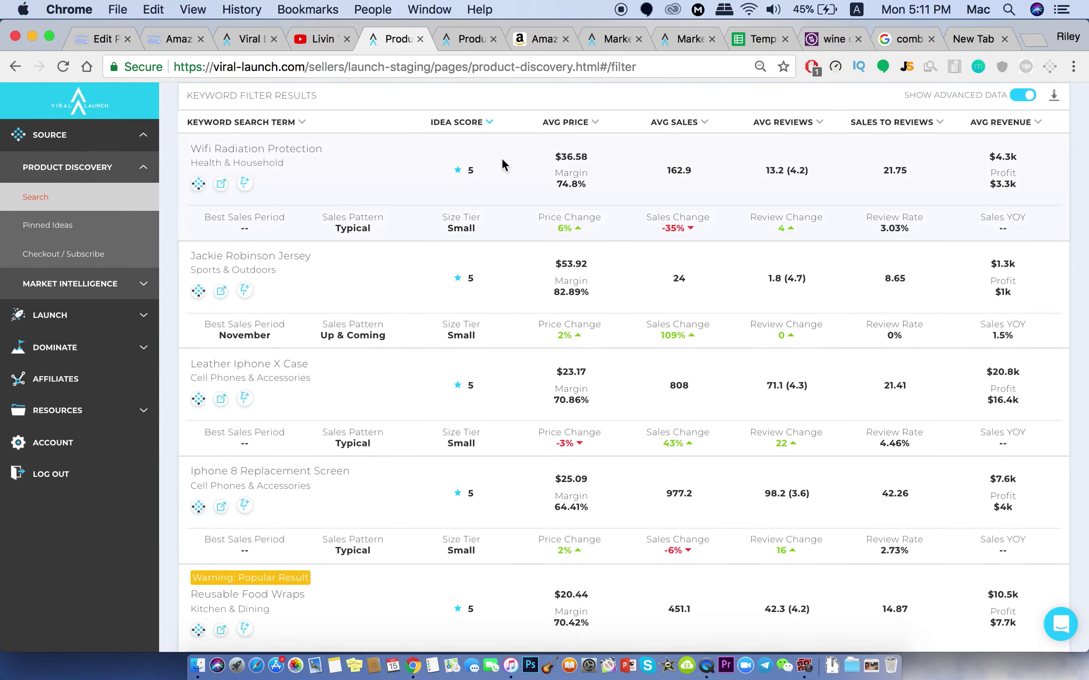
{"action": "scroll", "coordinate": [508, 176], "scroll_direction": "up", "scroll_amount": 2}
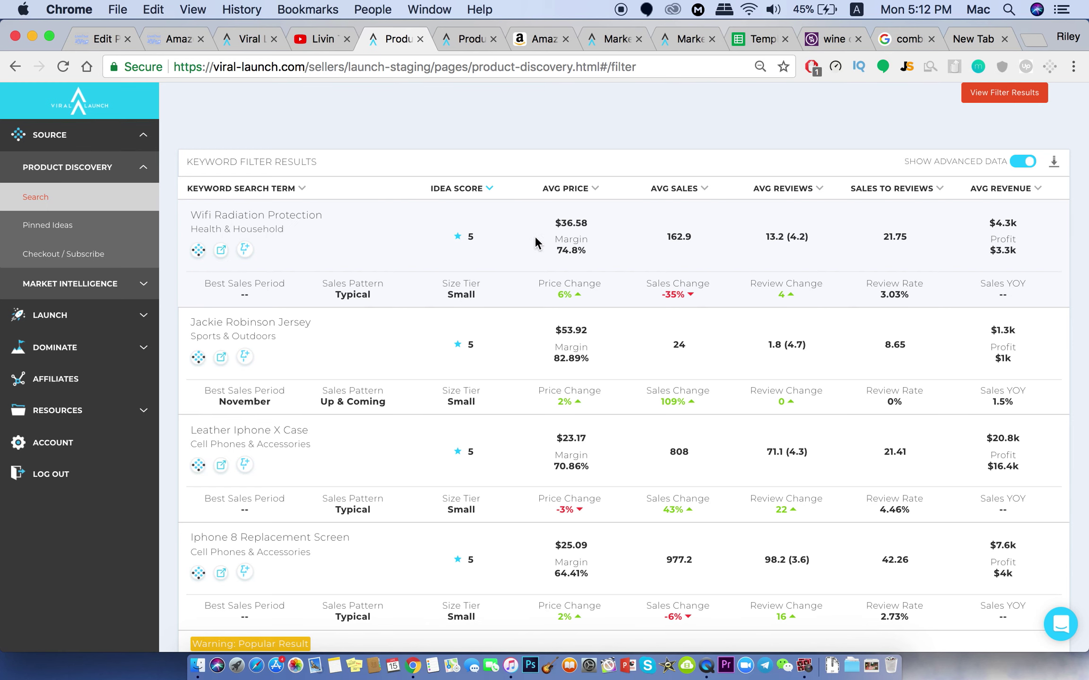
{"action": "scroll", "coordinate": [534, 236], "scroll_direction": "down", "scroll_amount": 1}
{"action": "scroll", "coordinate": [534, 236], "scroll_direction": "up", "scroll_amount": 3}
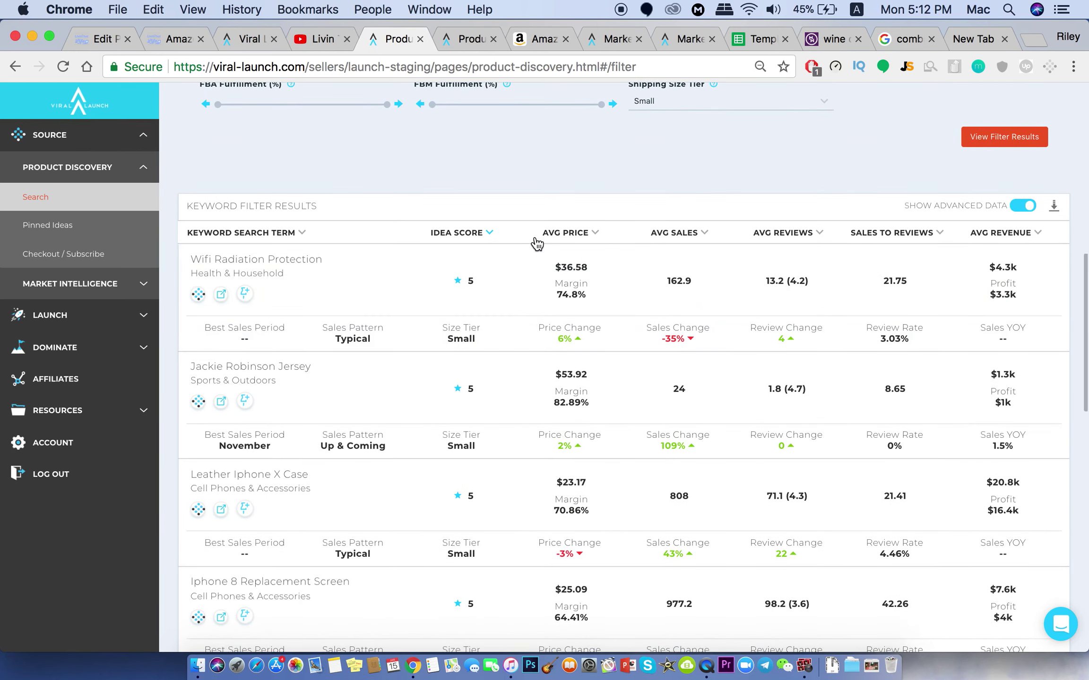
{"action": "left_click", "coordinate": [804, 666]}
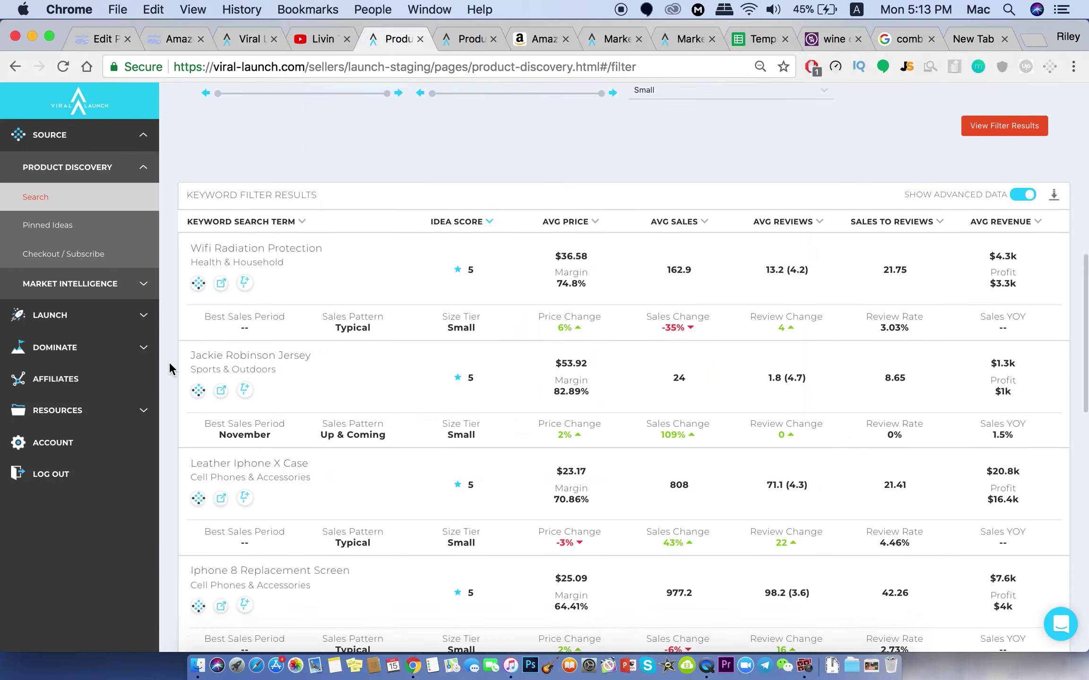
Scroll down page 1 of the keyword results to the end, past Sustainable Reusable Food Storage
{"action": "scroll", "coordinate": [168, 361], "scroll_direction": "down", "scroll_amount": 5}
{"action": "scroll", "coordinate": [168, 362], "scroll_direction": "up", "scroll_amount": 4}
{"action": "scroll", "coordinate": [168, 361], "scroll_direction": "up", "scroll_amount": 3}
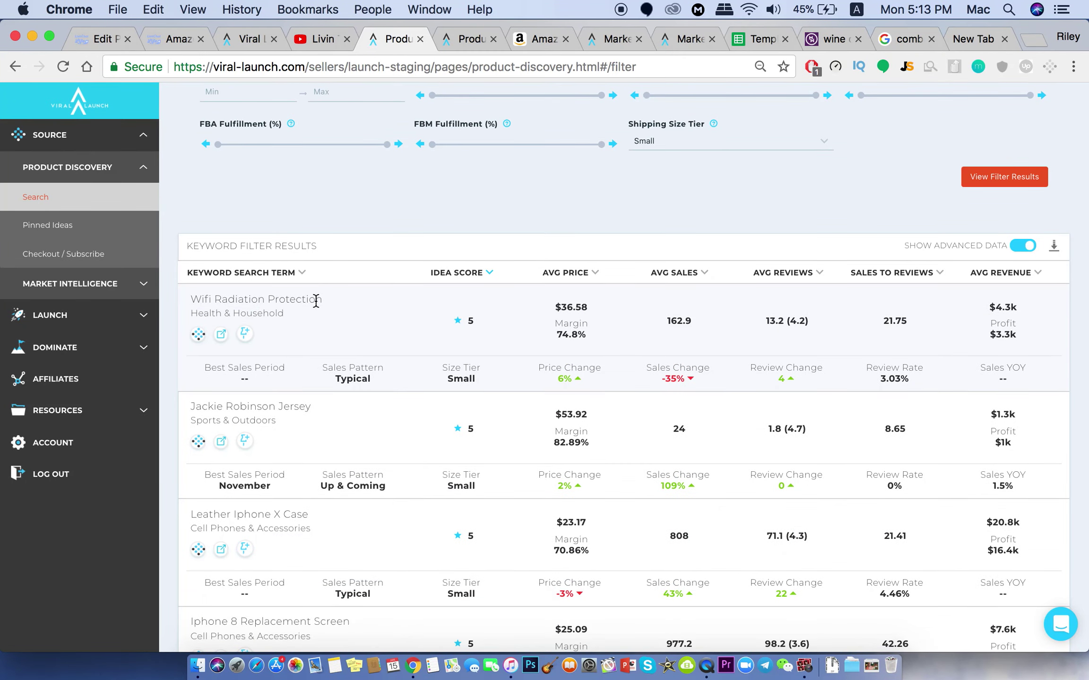
{"action": "scroll", "coordinate": [315, 329], "scroll_direction": "down", "scroll_amount": 2}
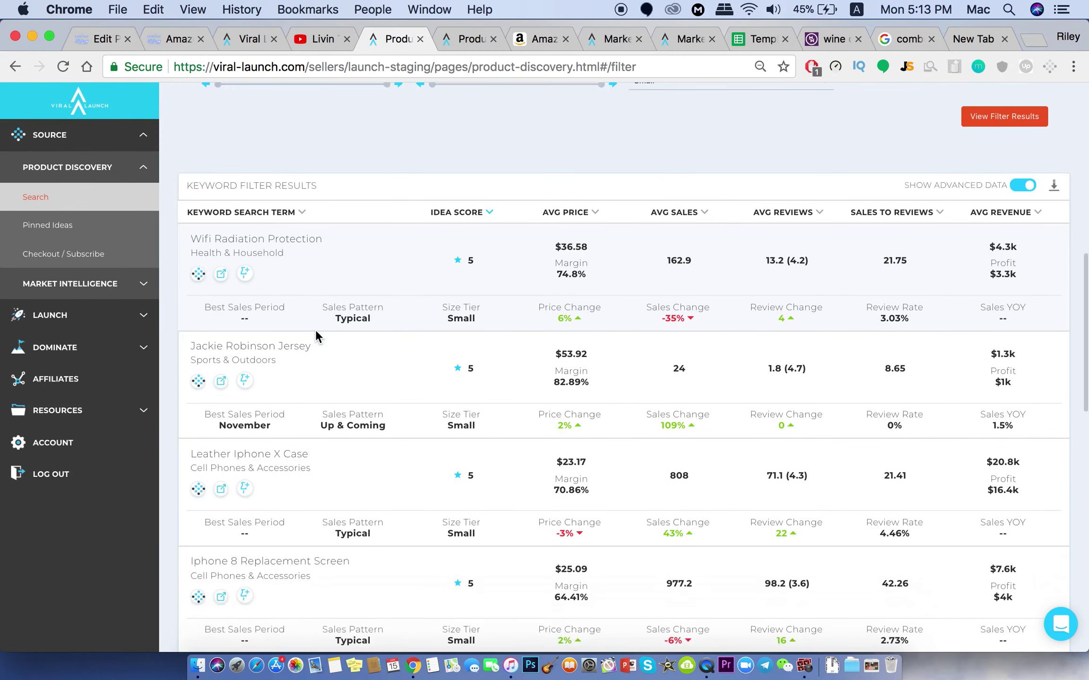
{"action": "scroll", "coordinate": [315, 335], "scroll_direction": "down", "scroll_amount": 2}
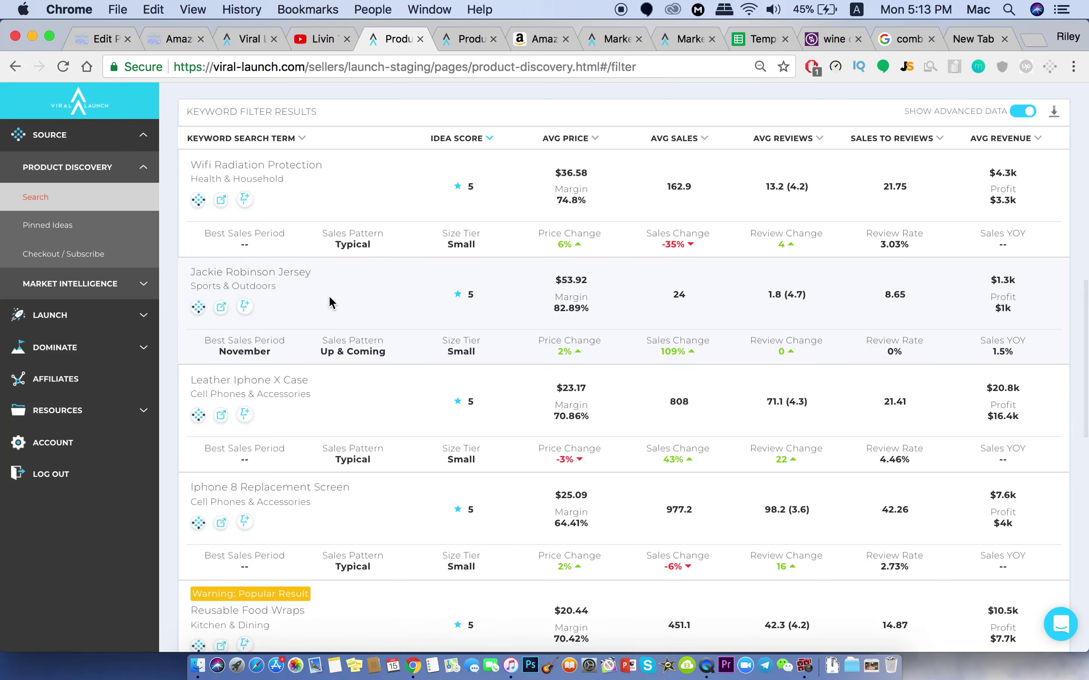
{"action": "scroll", "coordinate": [407, 290], "scroll_direction": "down", "scroll_amount": 3}
{"action": "scroll", "coordinate": [417, 303], "scroll_direction": "down", "scroll_amount": 1}
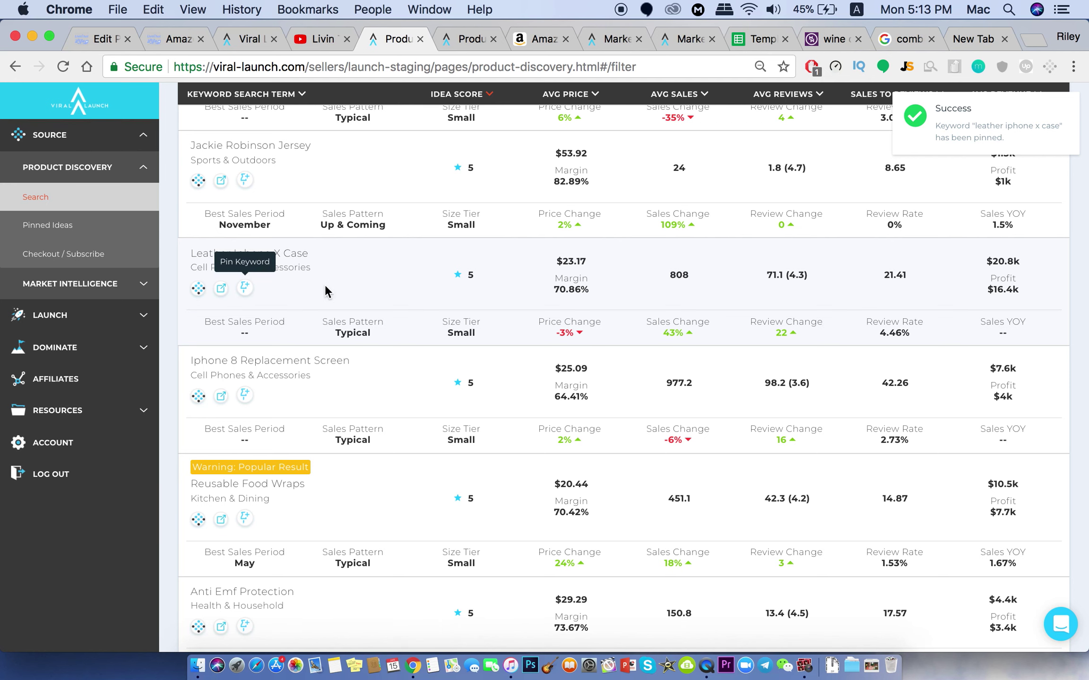
{"action": "scroll", "coordinate": [326, 287], "scroll_direction": "down", "scroll_amount": 5}
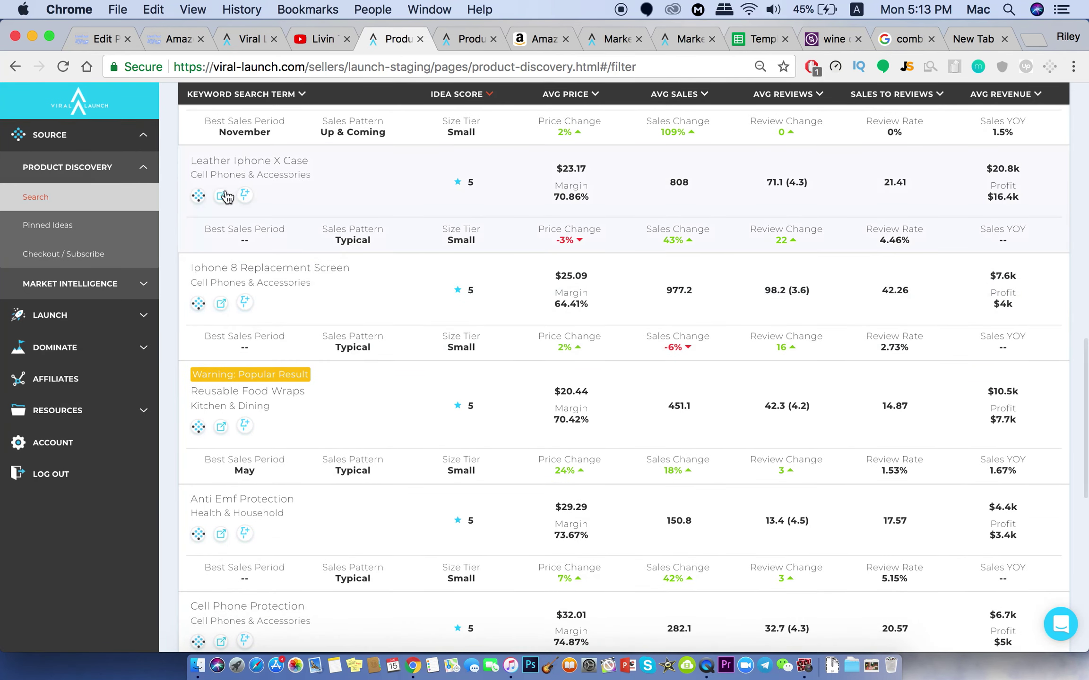
{"action": "scroll", "coordinate": [385, 205], "scroll_direction": "down", "scroll_amount": 1}
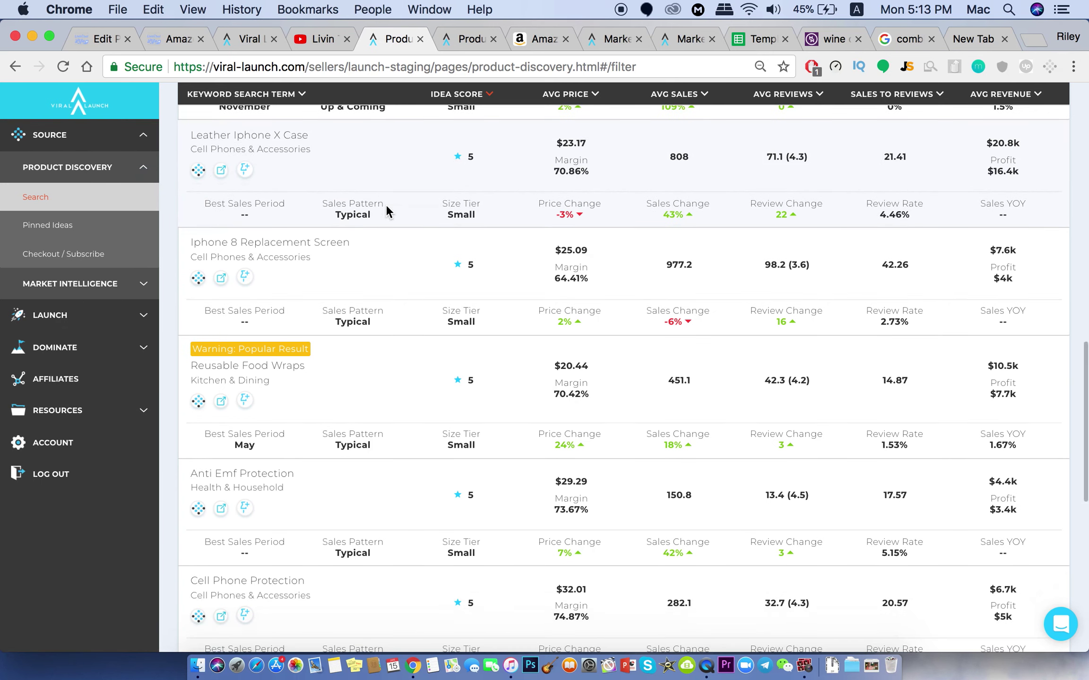
{"action": "scroll", "coordinate": [378, 243], "scroll_direction": "down", "scroll_amount": 6}
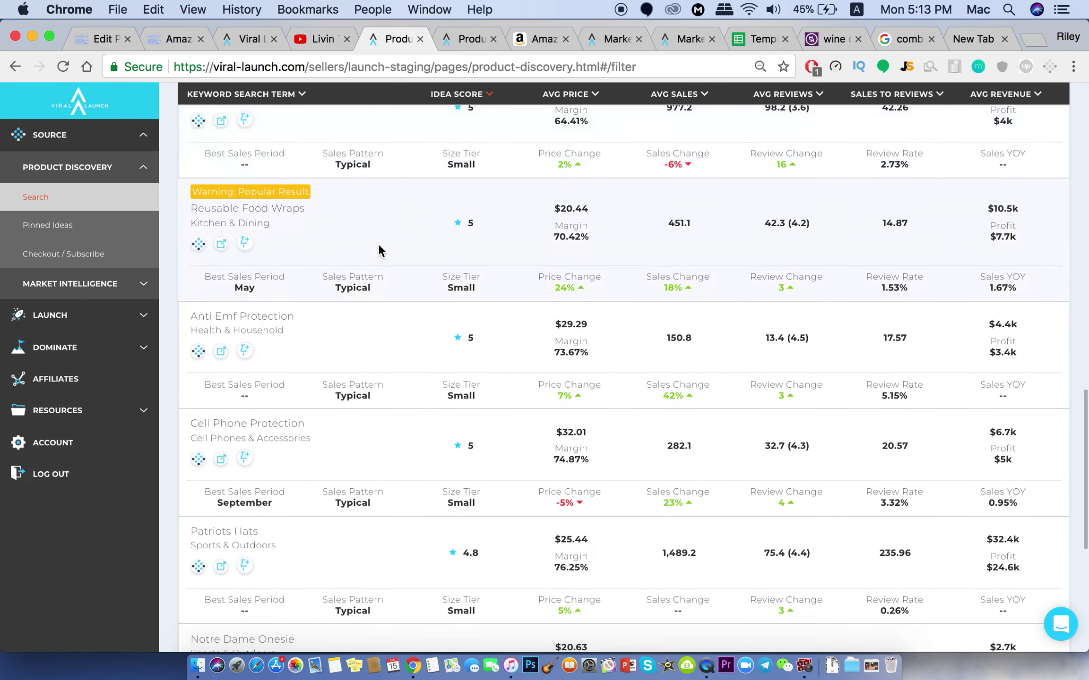
{"action": "scroll", "coordinate": [376, 237], "scroll_direction": "down", "scroll_amount": 7}
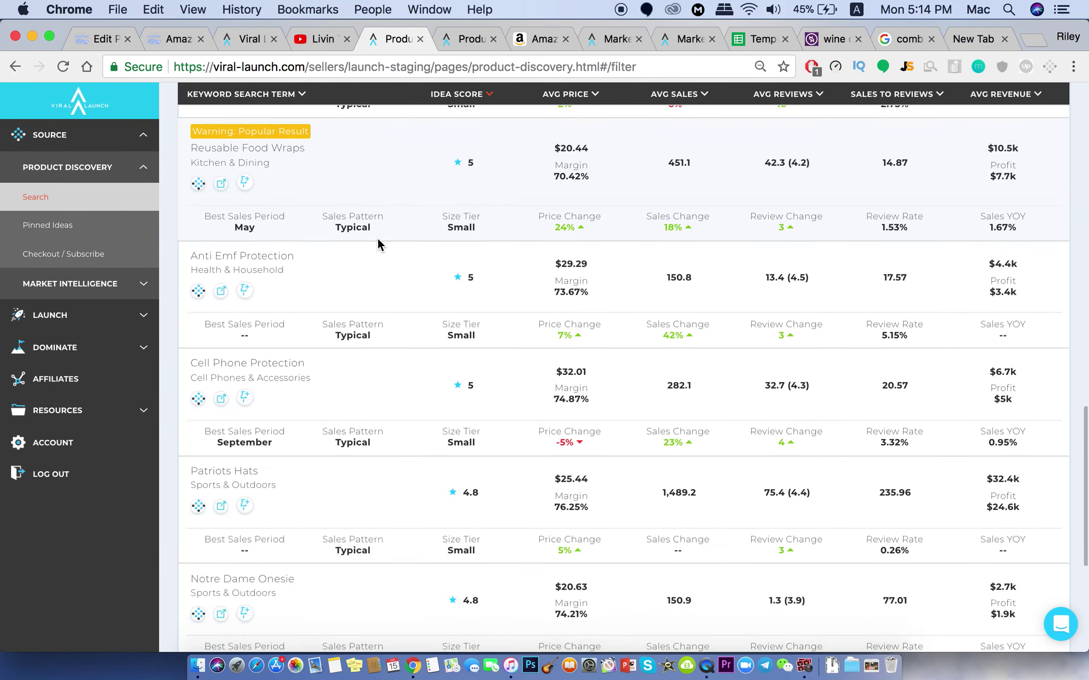
{"action": "scroll", "coordinate": [377, 239], "scroll_direction": "down", "scroll_amount": 2}
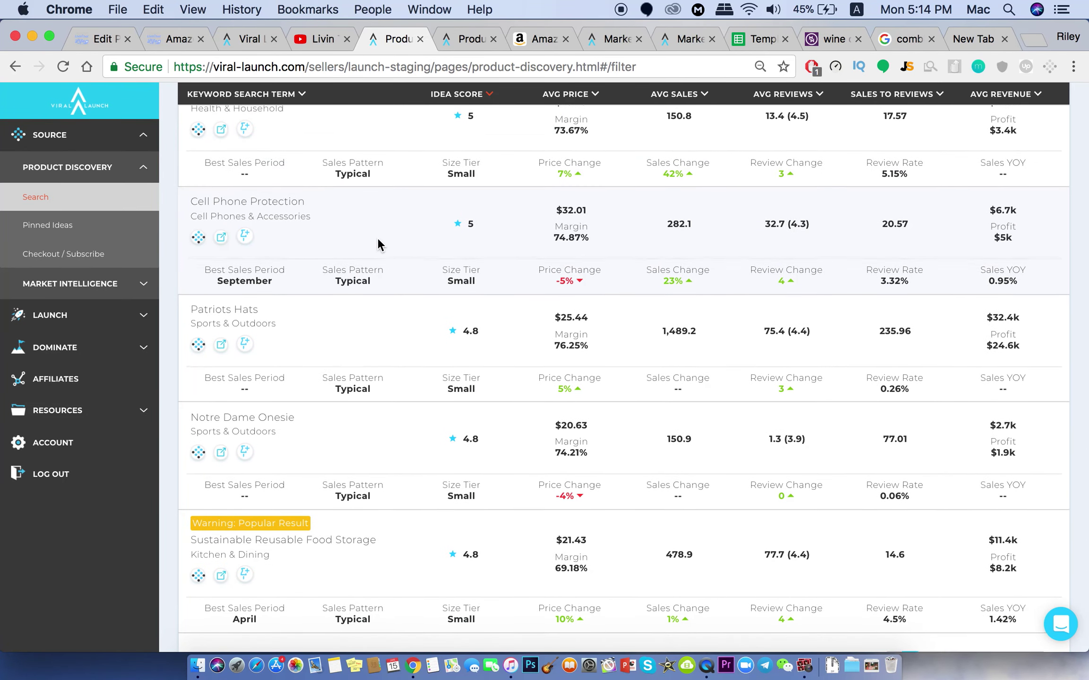
{"action": "scroll", "coordinate": [377, 240], "scroll_direction": "down", "scroll_amount": 5}
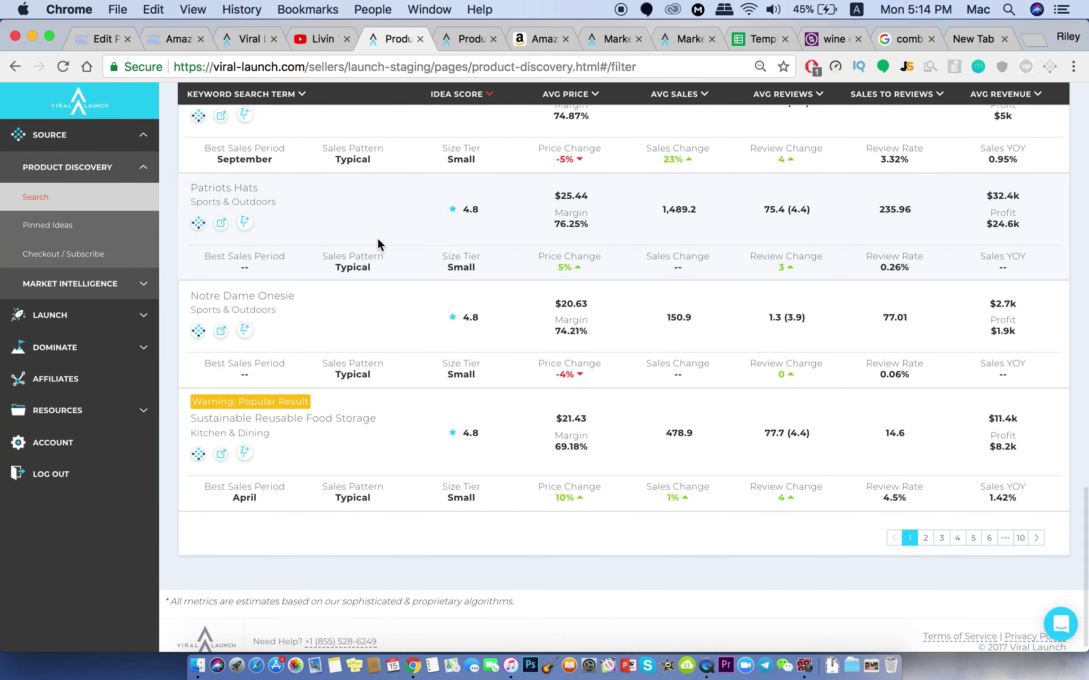
Go to page 2 of the keyword results and scroll through it
{"action": "left_click", "coordinate": [925, 539]}
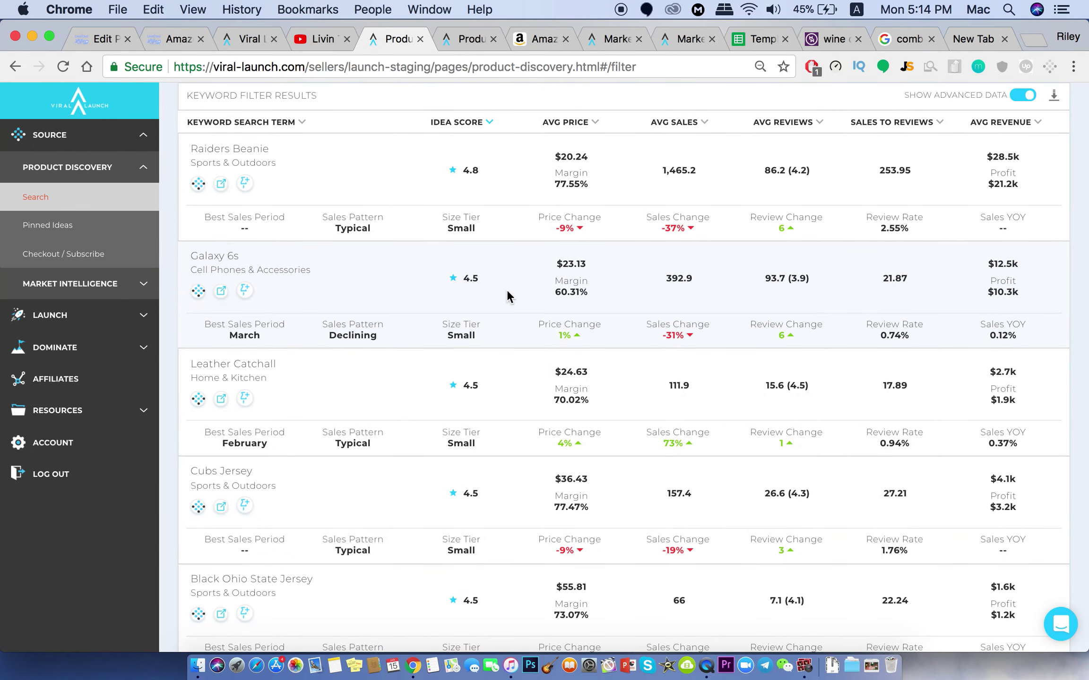
{"action": "scroll", "coordinate": [507, 290], "scroll_direction": "up", "scroll_amount": 2}
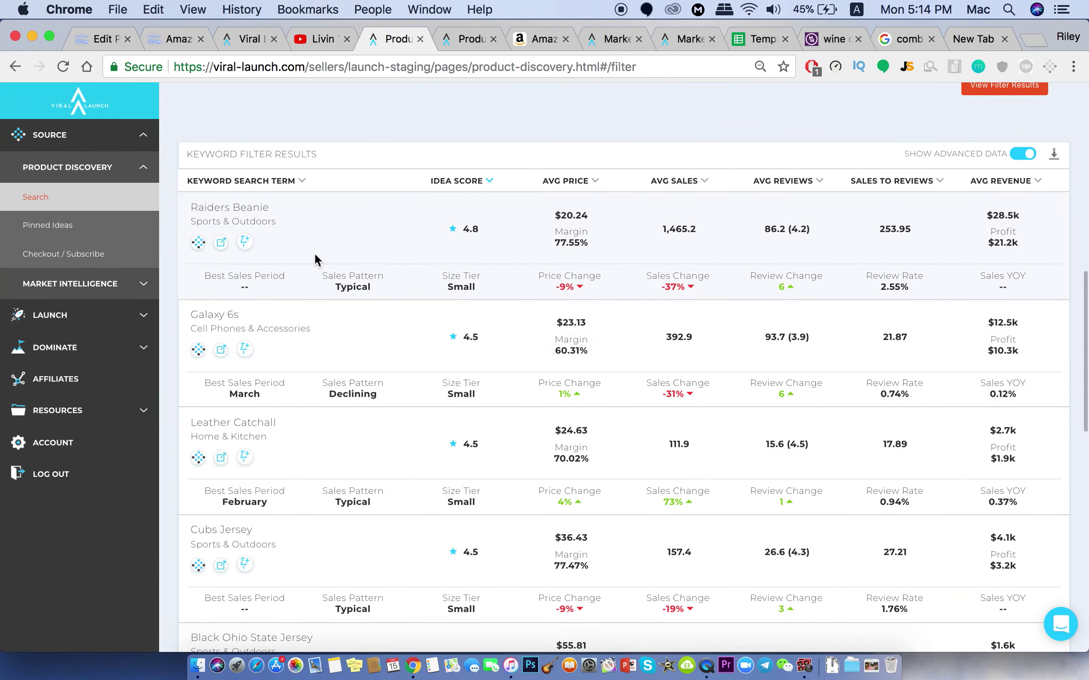
{"action": "scroll", "coordinate": [308, 269], "scroll_direction": "down", "scroll_amount": 5}
{"action": "scroll", "coordinate": [308, 276], "scroll_direction": "down", "scroll_amount": 2}
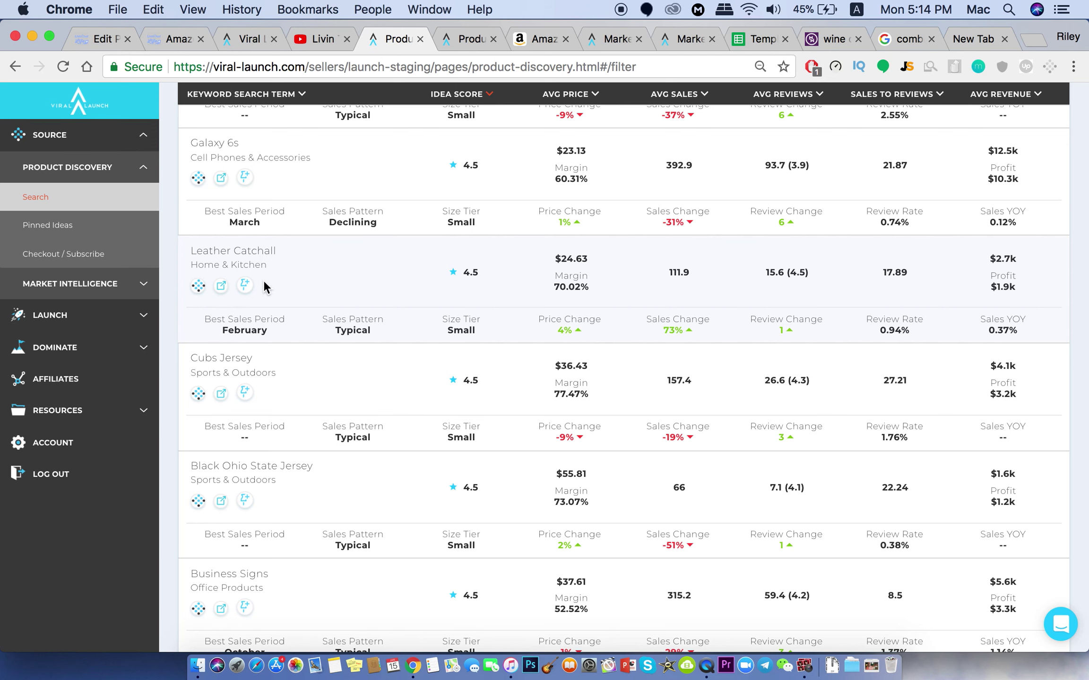
{"action": "scroll", "coordinate": [317, 283], "scroll_direction": "down", "scroll_amount": 6}
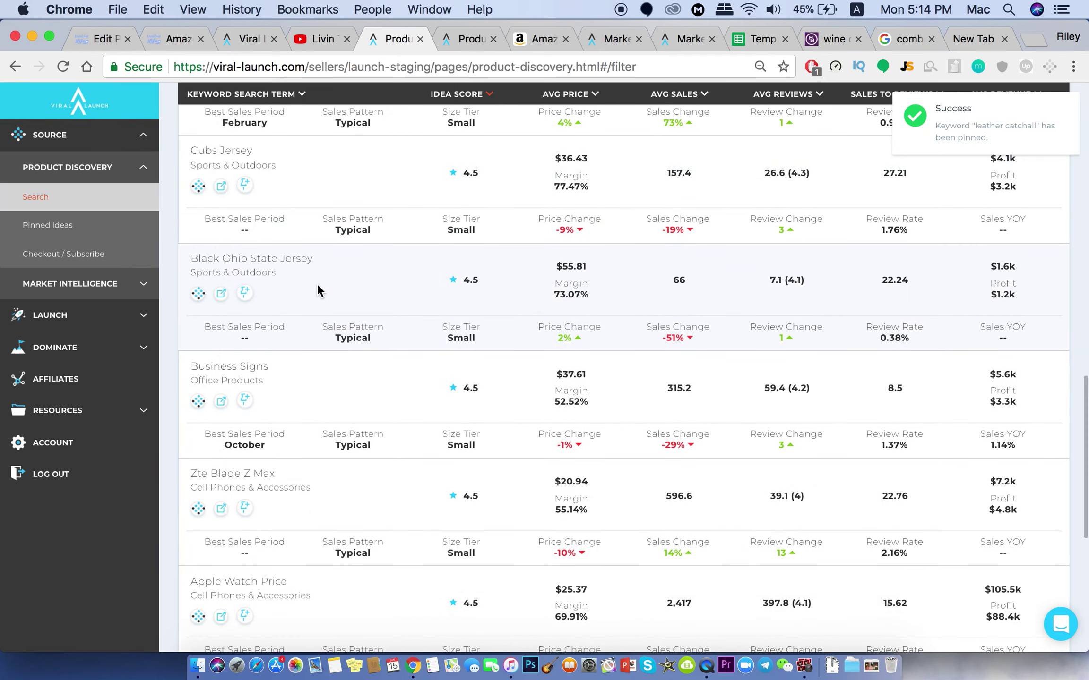
{"action": "scroll", "coordinate": [317, 288], "scroll_direction": "down", "scroll_amount": 2}
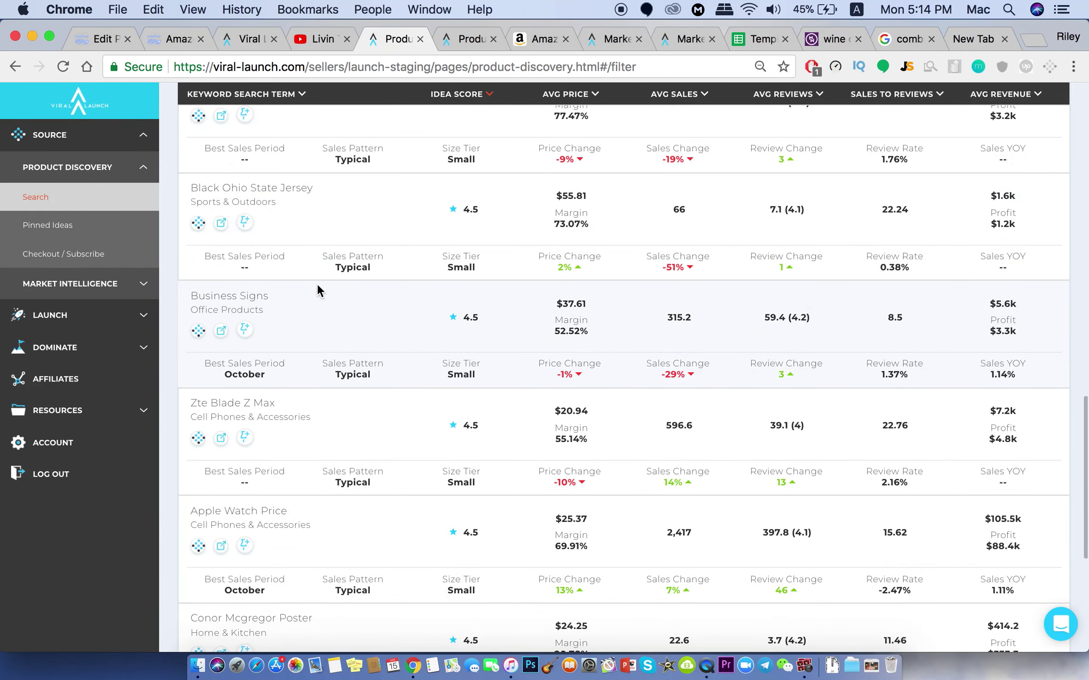
{"action": "scroll", "coordinate": [318, 286], "scroll_direction": "down", "scroll_amount": 3}
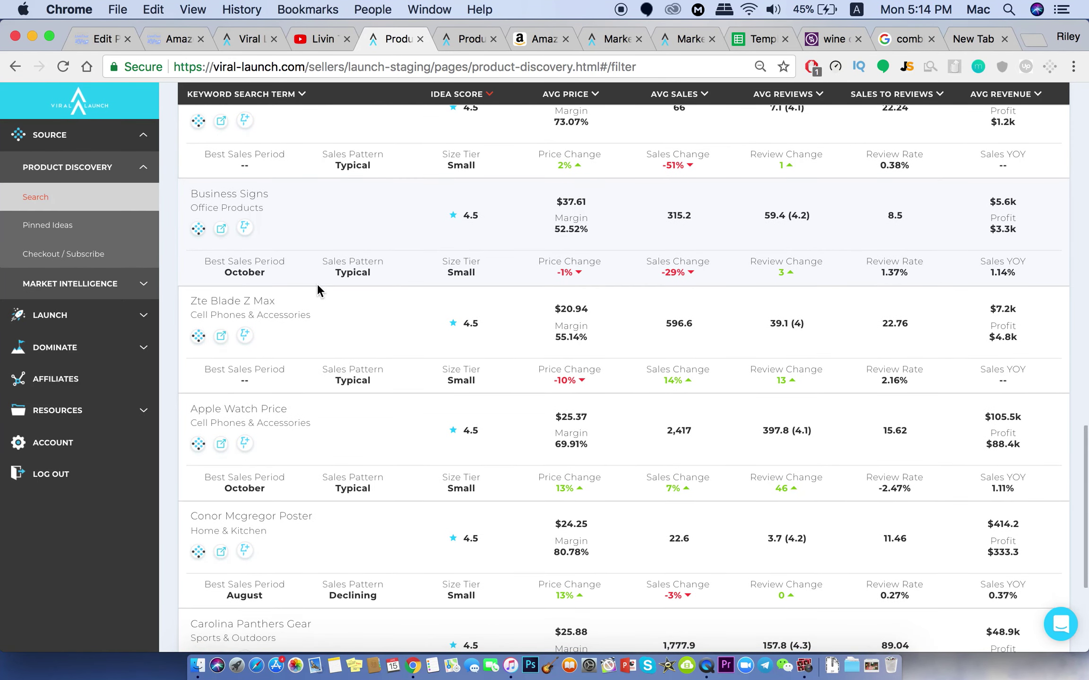
{"action": "scroll", "coordinate": [317, 285], "scroll_direction": "down", "scroll_amount": 1}
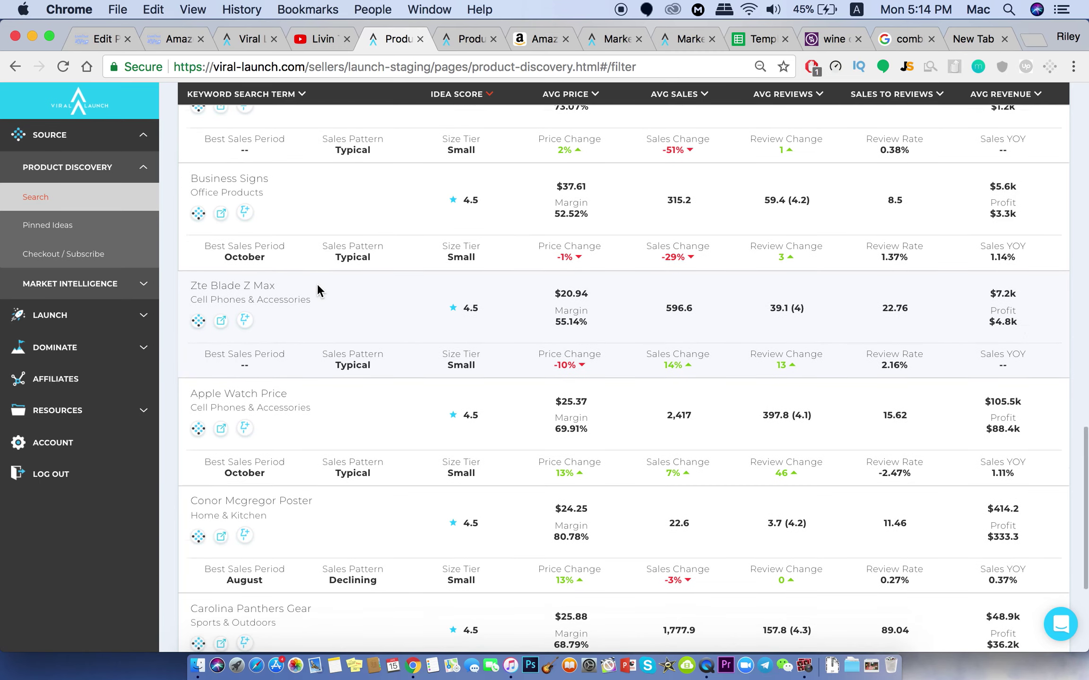
{"action": "scroll", "coordinate": [317, 285], "scroll_direction": "down", "scroll_amount": 4}
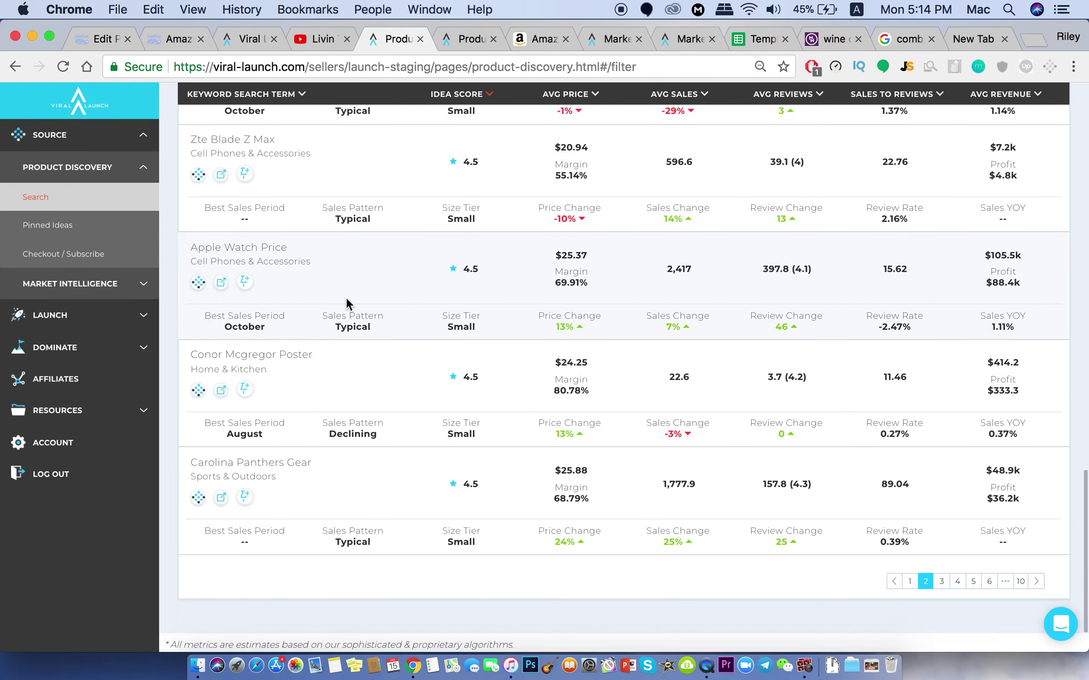
{"action": "scroll", "coordinate": [346, 300], "scroll_direction": "down", "scroll_amount": 1}
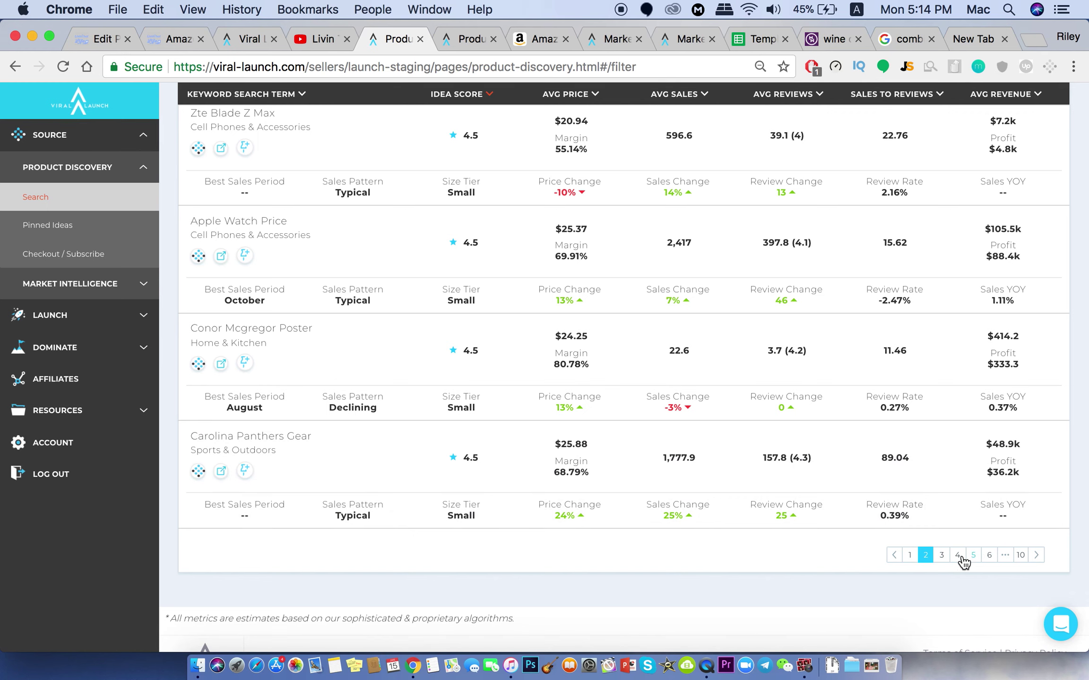
Move on to page 3, then jump to page 10, which starts with Eagle Urns For Ashes
{"action": "left_click", "coordinate": [942, 556]}
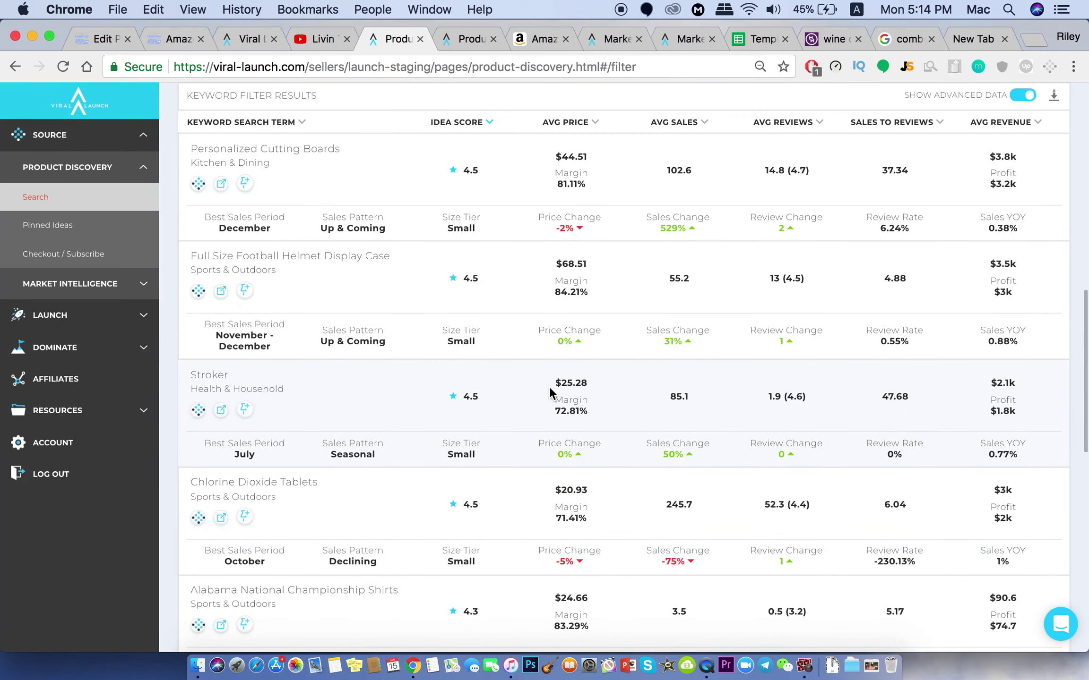
{"action": "scroll", "coordinate": [452, 288], "scroll_direction": "down", "scroll_amount": 6}
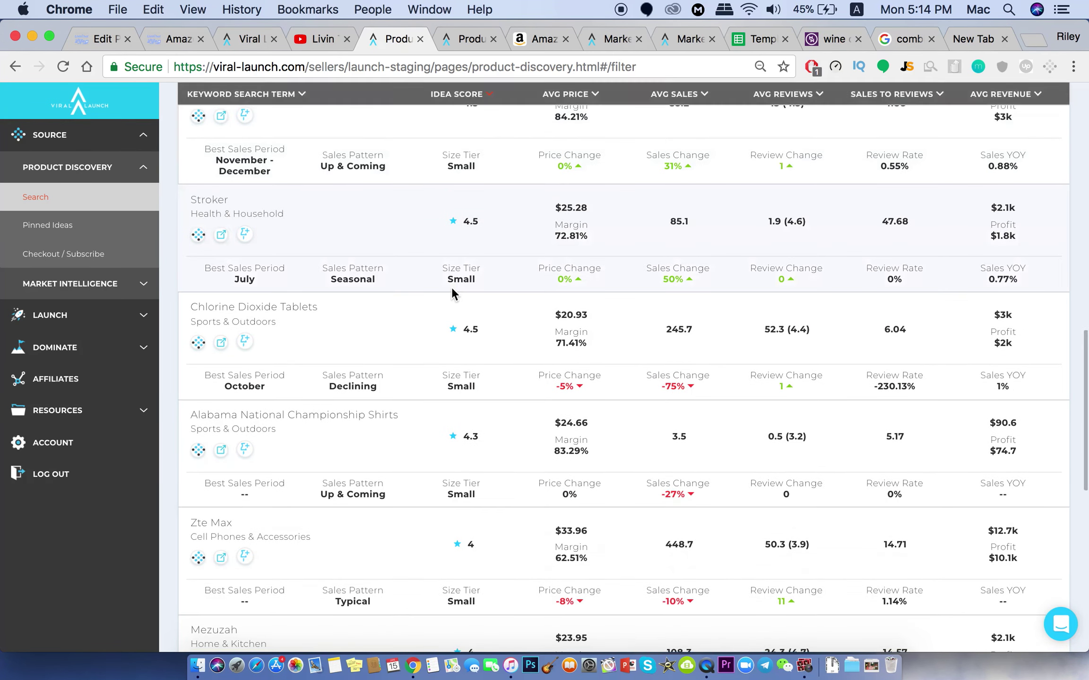
{"action": "scroll", "coordinate": [452, 289], "scroll_direction": "down", "scroll_amount": 6}
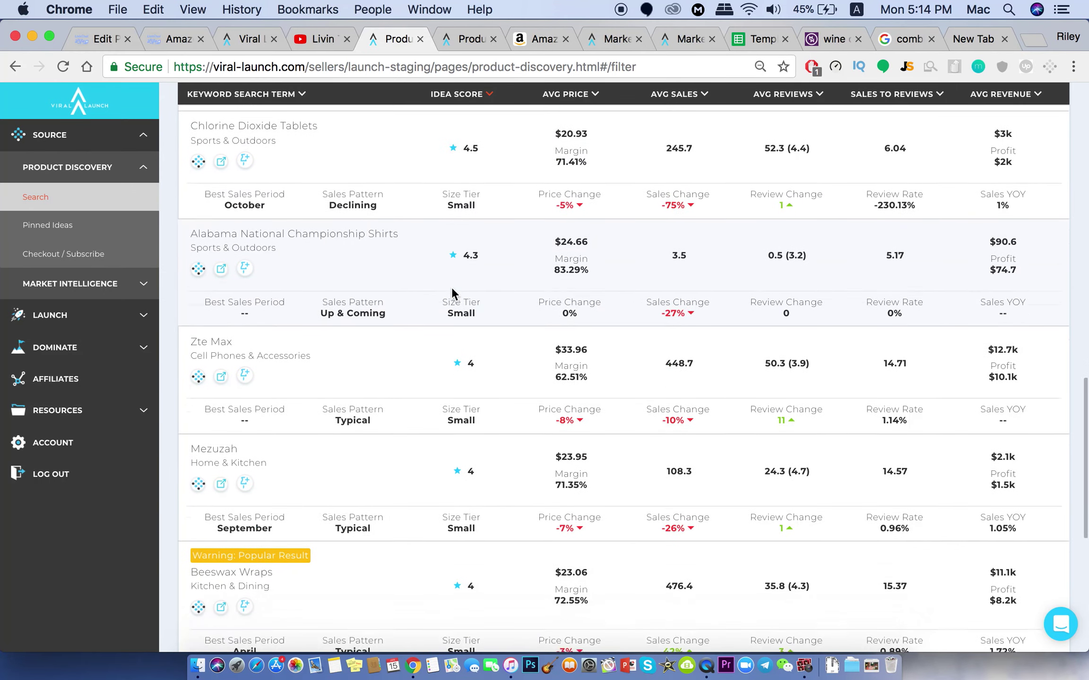
{"action": "scroll", "coordinate": [452, 291], "scroll_direction": "down", "scroll_amount": 3}
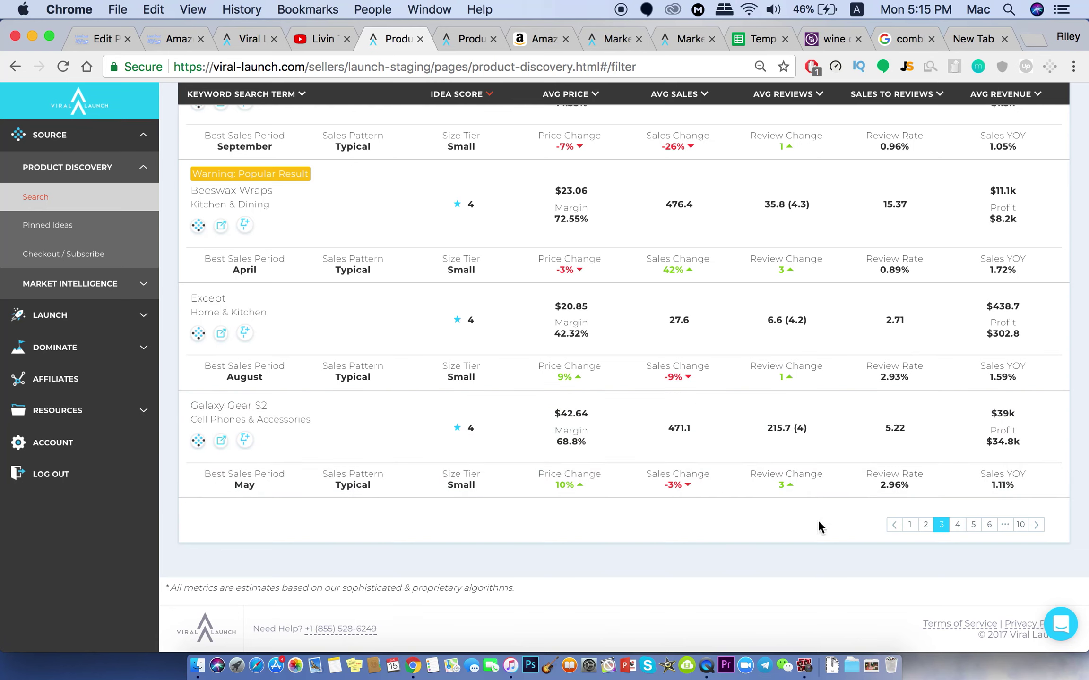
{"action": "left_click", "coordinate": [1021, 525]}
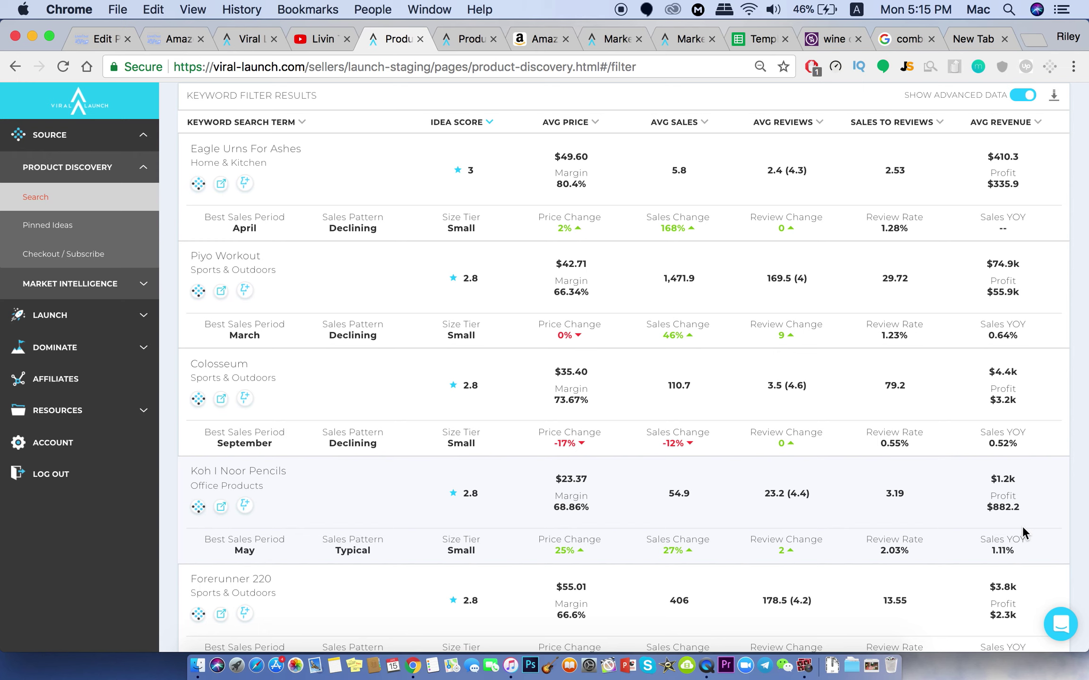
Pin the Eagle Urns For Ashes keyword idea
{"action": "scroll", "coordinate": [1040, 422], "scroll_direction": "up", "scroll_amount": 3}
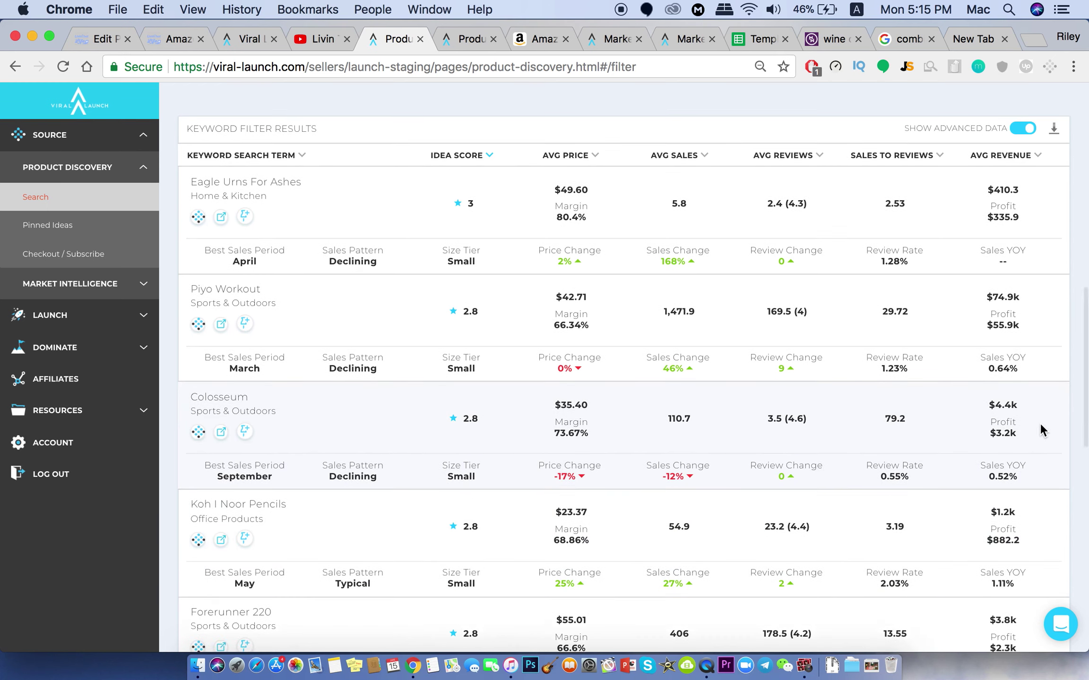
{"action": "scroll", "coordinate": [1041, 427], "scroll_direction": "down", "scroll_amount": 10}
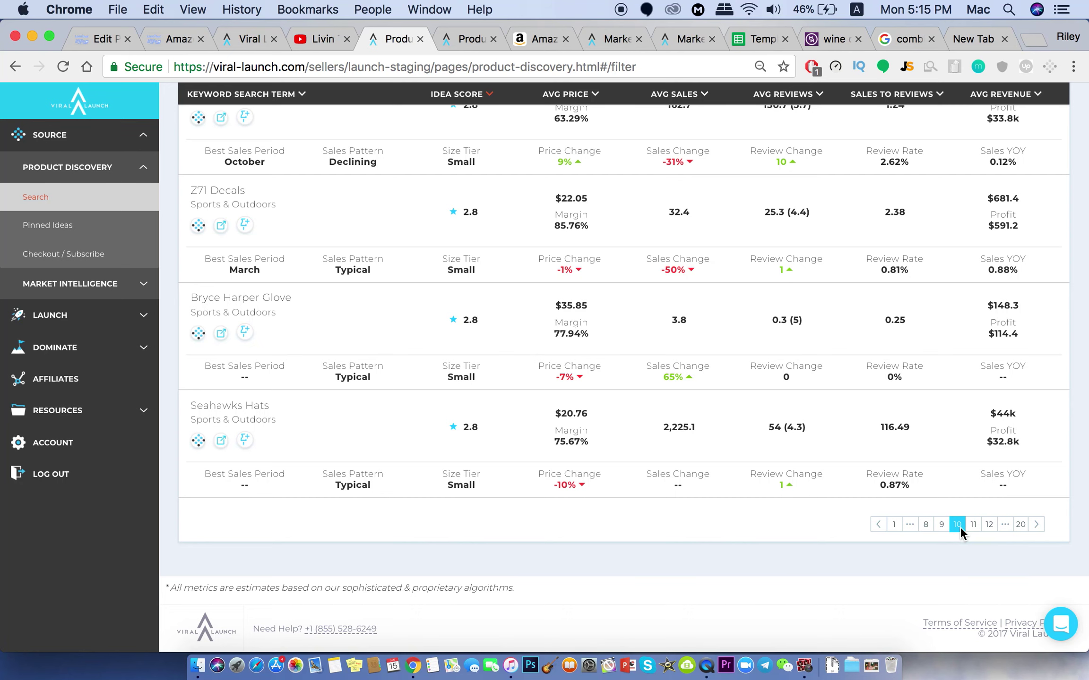
{"action": "scroll", "coordinate": [732, 501], "scroll_direction": "up", "scroll_amount": 10}
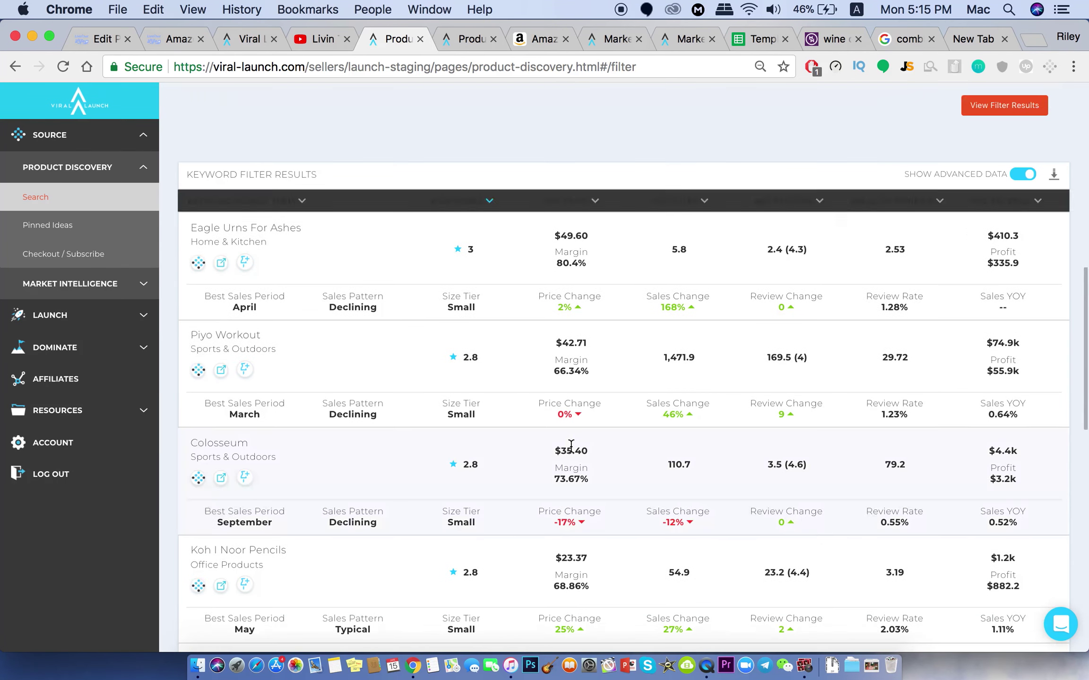
{"action": "scroll", "coordinate": [571, 445], "scroll_direction": "up", "scroll_amount": 1}
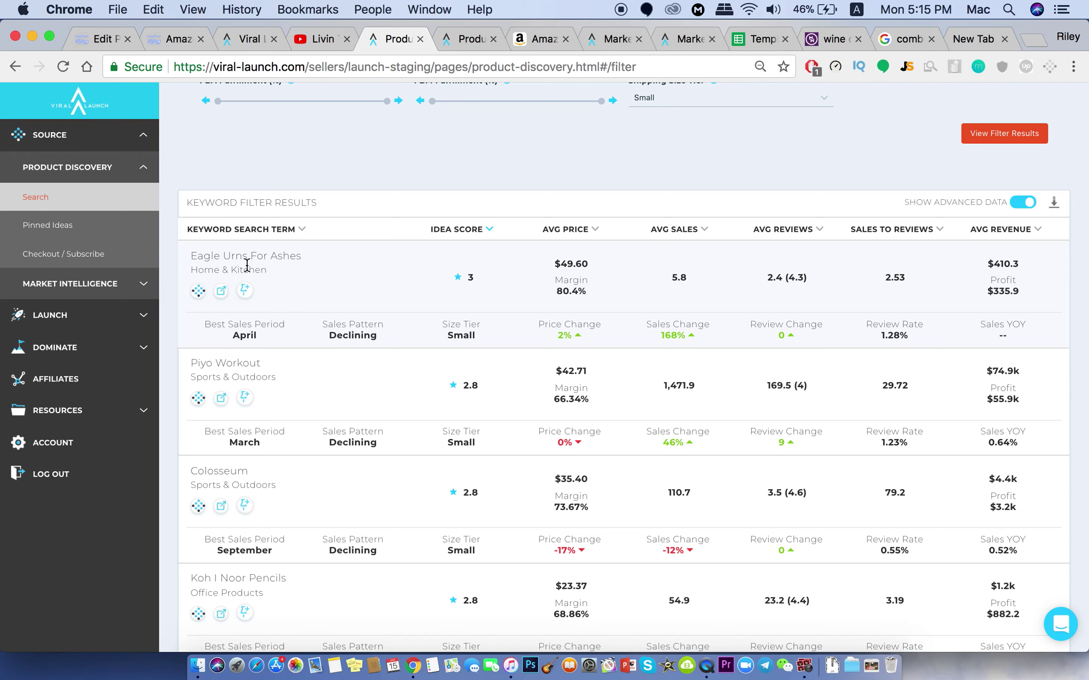
{"action": "left_click", "coordinate": [246, 291]}
Check the last results page, 20, then bring up the Pinned Ideas keyword list
{"action": "scroll", "coordinate": [246, 293], "scroll_direction": "down", "scroll_amount": 3}
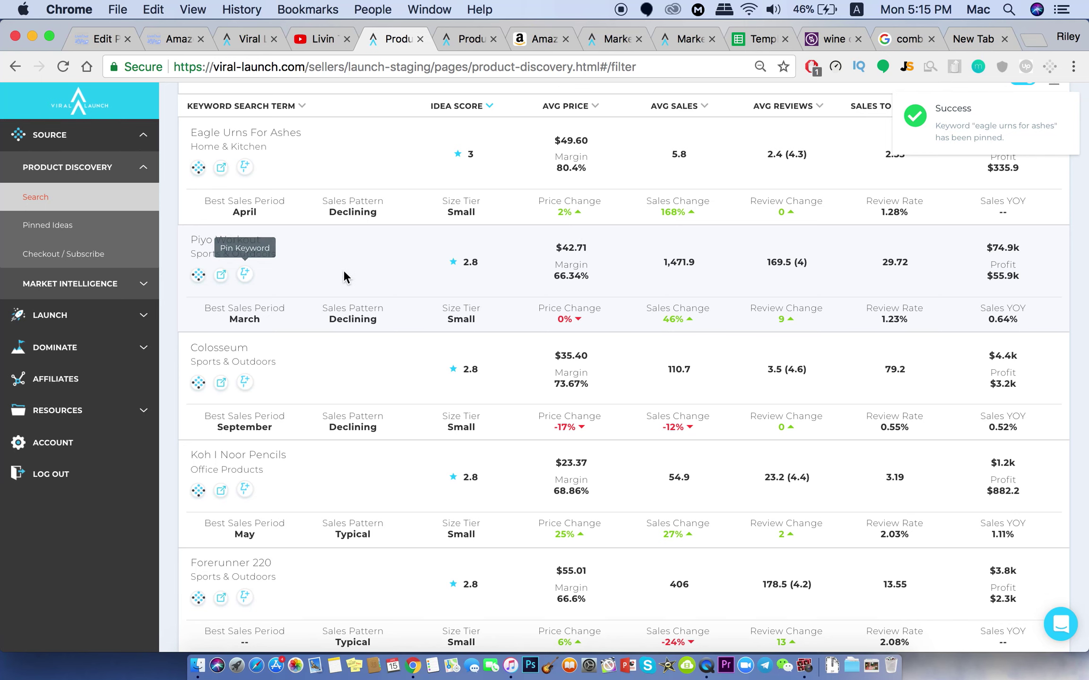
{"action": "scroll", "coordinate": [344, 278], "scroll_direction": "down", "scroll_amount": 5}
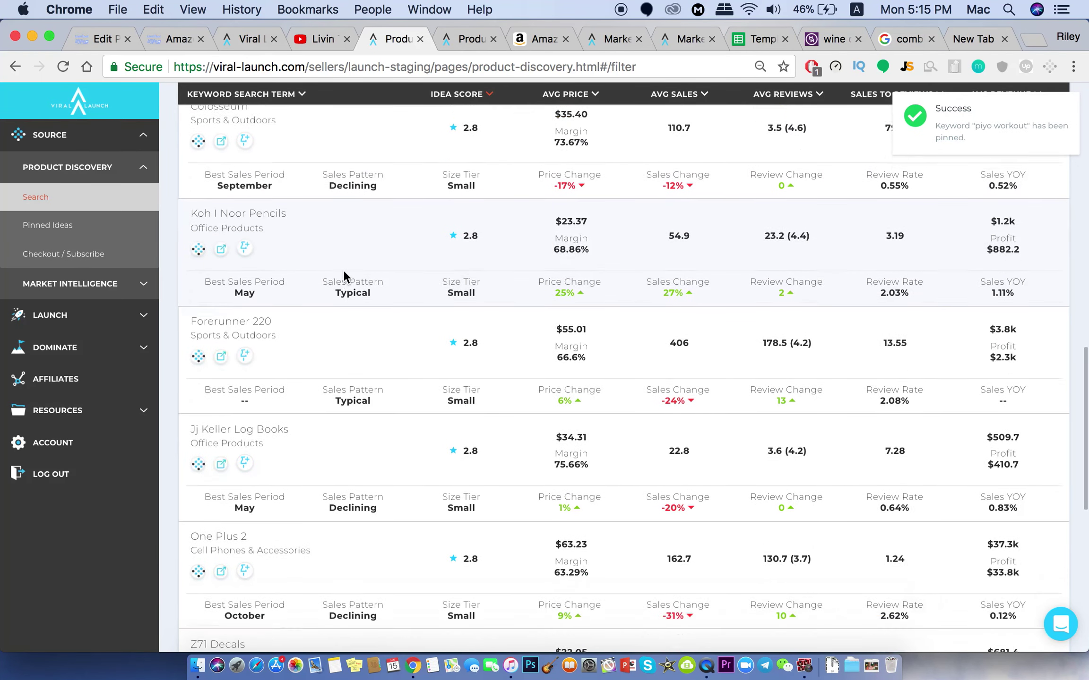
{"action": "scroll", "coordinate": [344, 277], "scroll_direction": "down", "scroll_amount": 4}
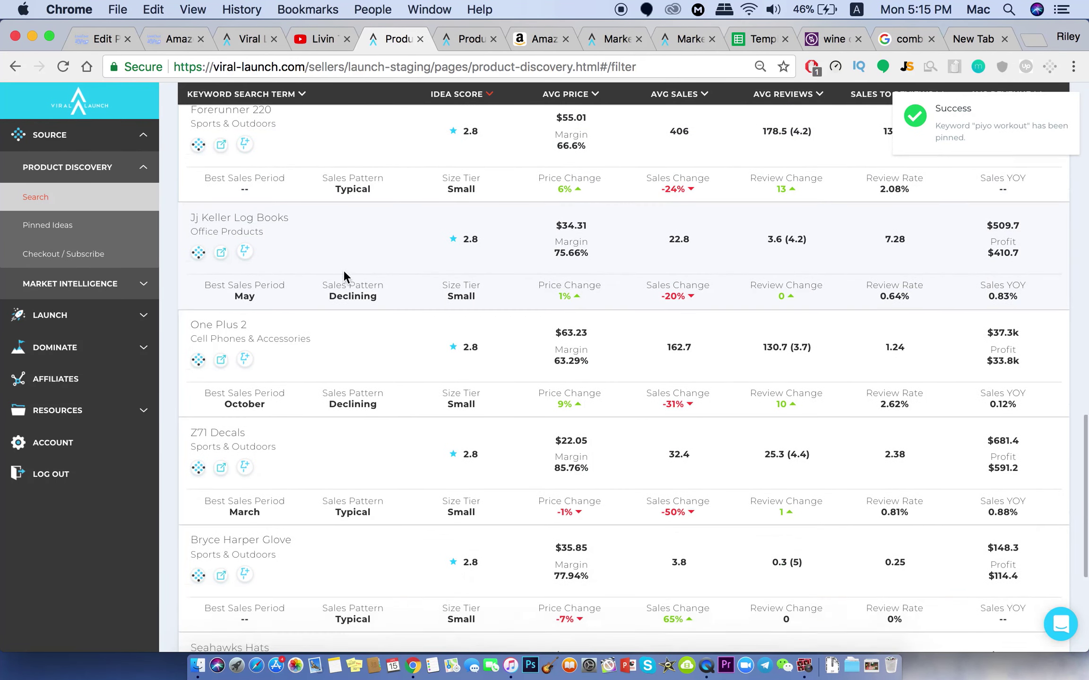
{"action": "scroll", "coordinate": [344, 277], "scroll_direction": "down", "scroll_amount": 5}
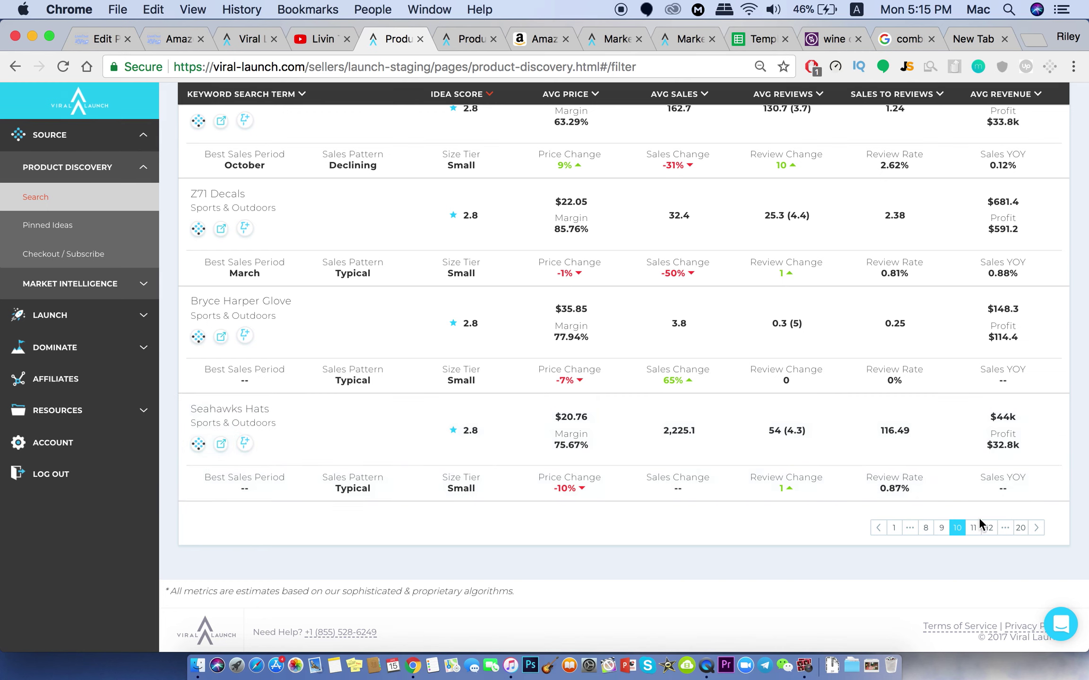
{"action": "left_click", "coordinate": [1019, 529]}
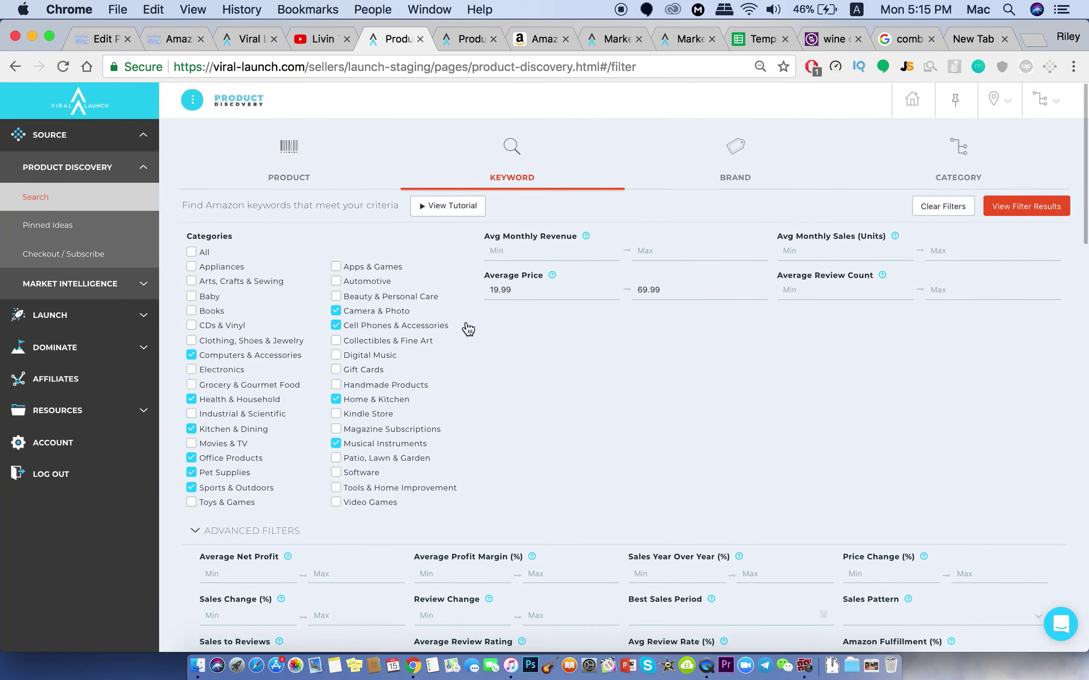
{"action": "left_click", "coordinate": [806, 668]}
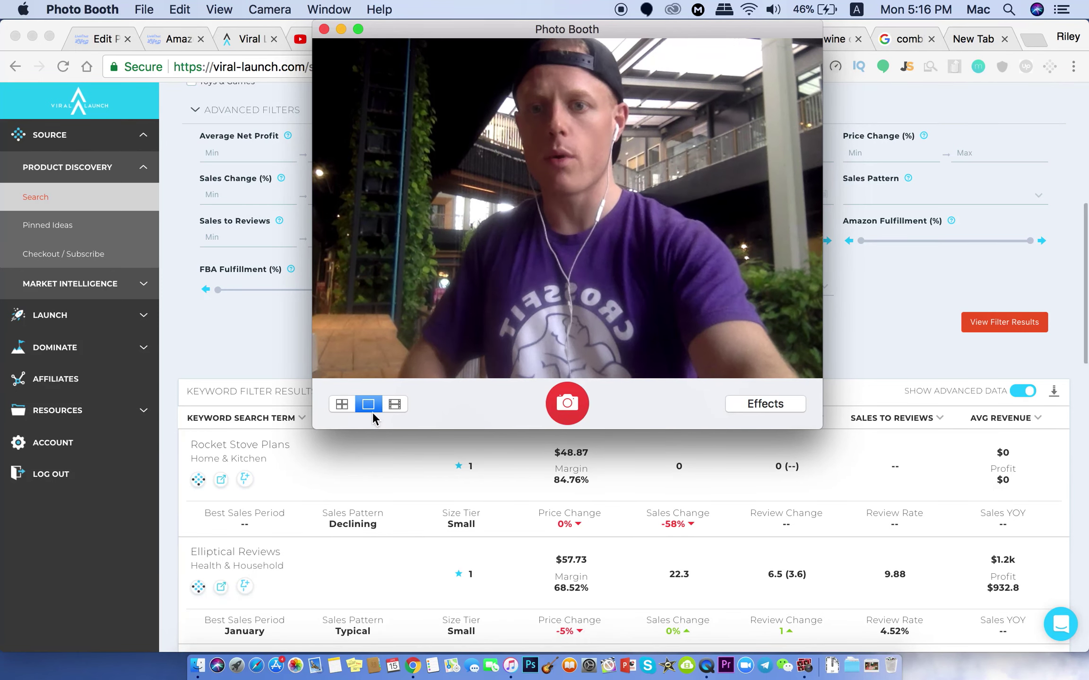
{"action": "left_click", "coordinate": [274, 366]}
{"action": "left_click", "coordinate": [457, 44]}
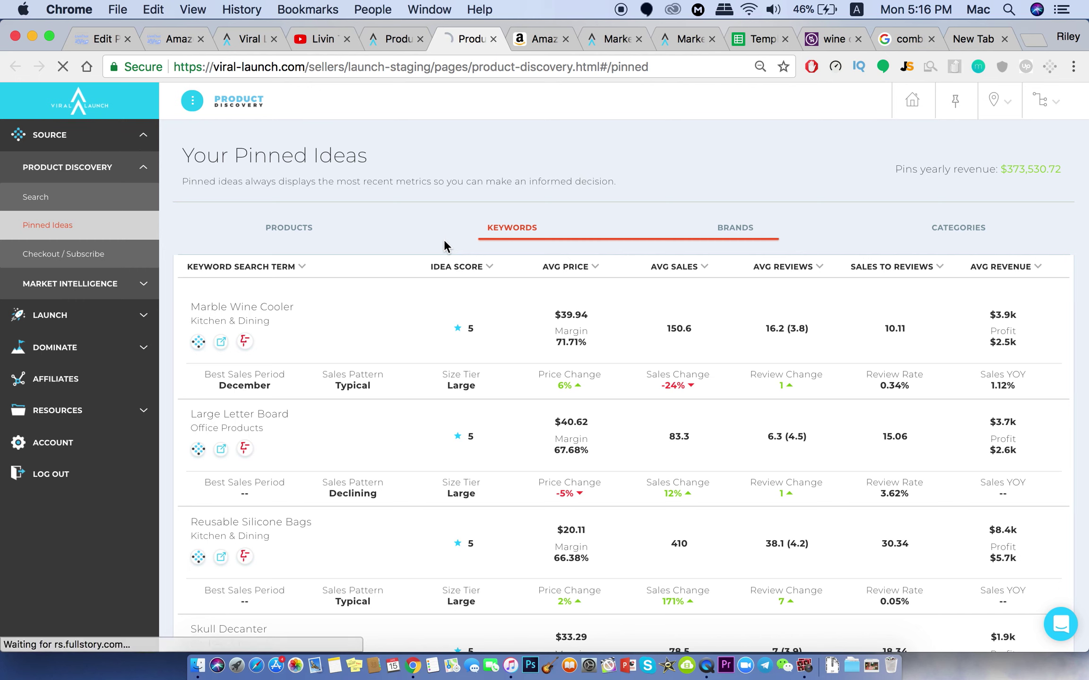
{"action": "scroll", "coordinate": [418, 219], "scroll_direction": "down", "scroll_amount": 15}
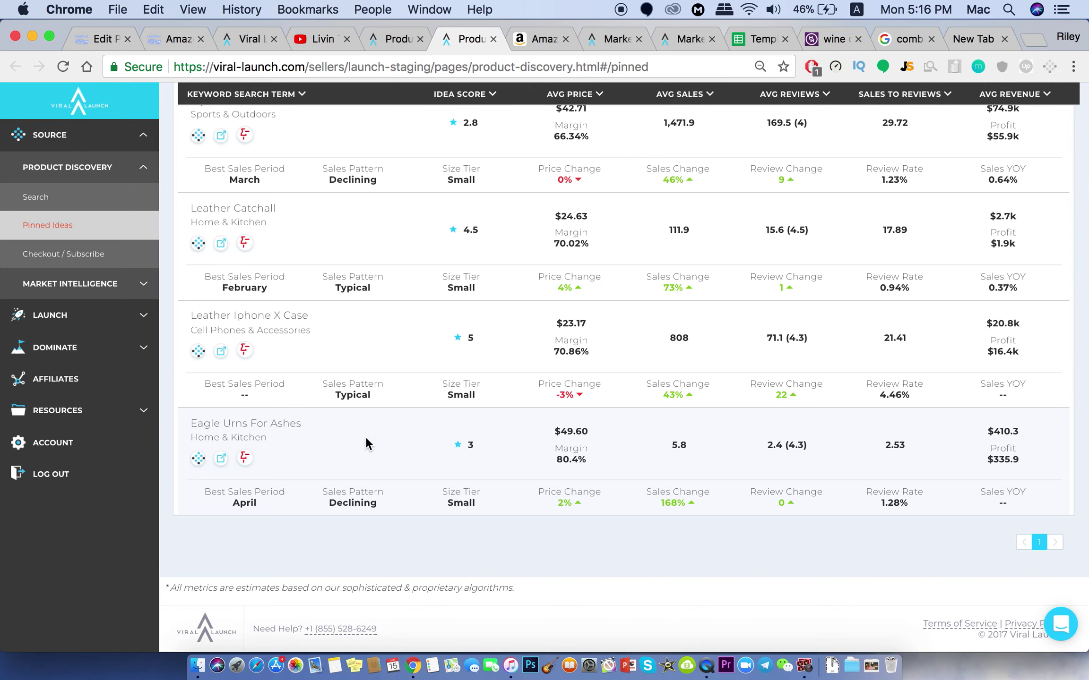
{"action": "scroll", "coordinate": [366, 440], "scroll_direction": "up", "scroll_amount": 15}
{"action": "scroll", "coordinate": [366, 438], "scroll_direction": "down", "scroll_amount": 15}
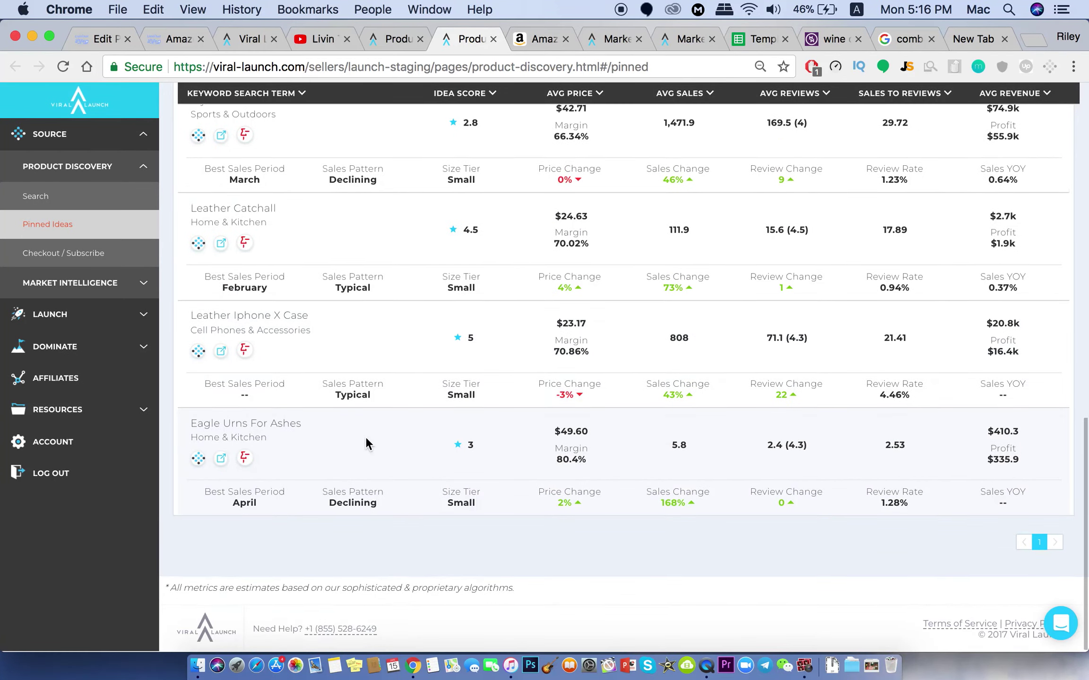
{"action": "scroll", "coordinate": [366, 444], "scroll_direction": "up", "scroll_amount": 10}
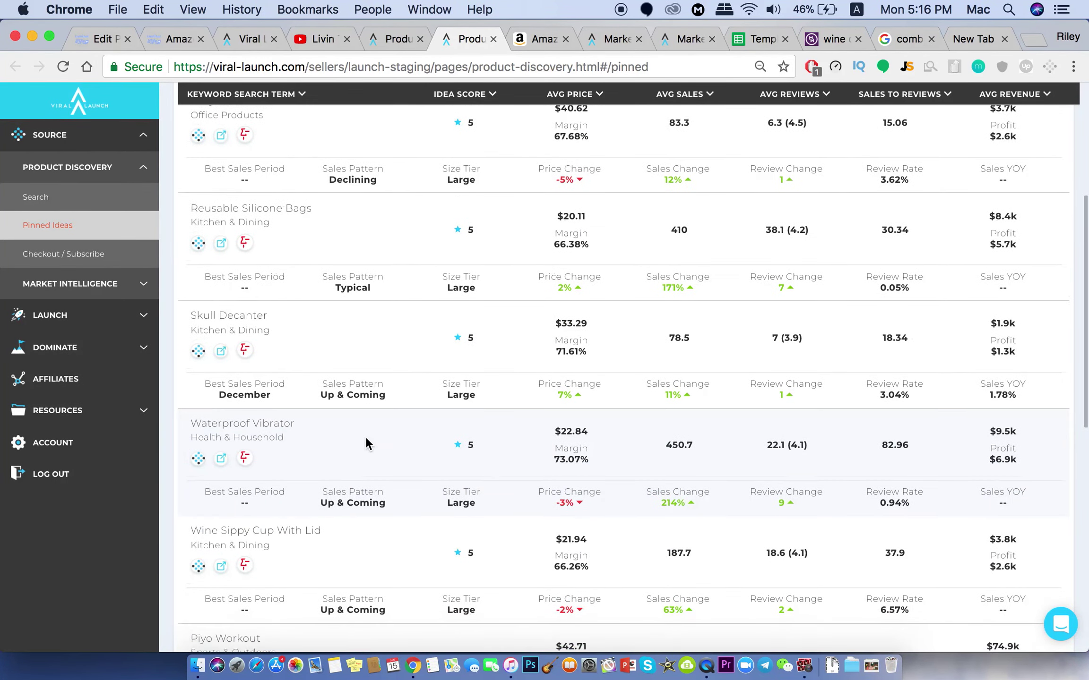
{"action": "scroll", "coordinate": [366, 443], "scroll_direction": "down", "scroll_amount": 10}
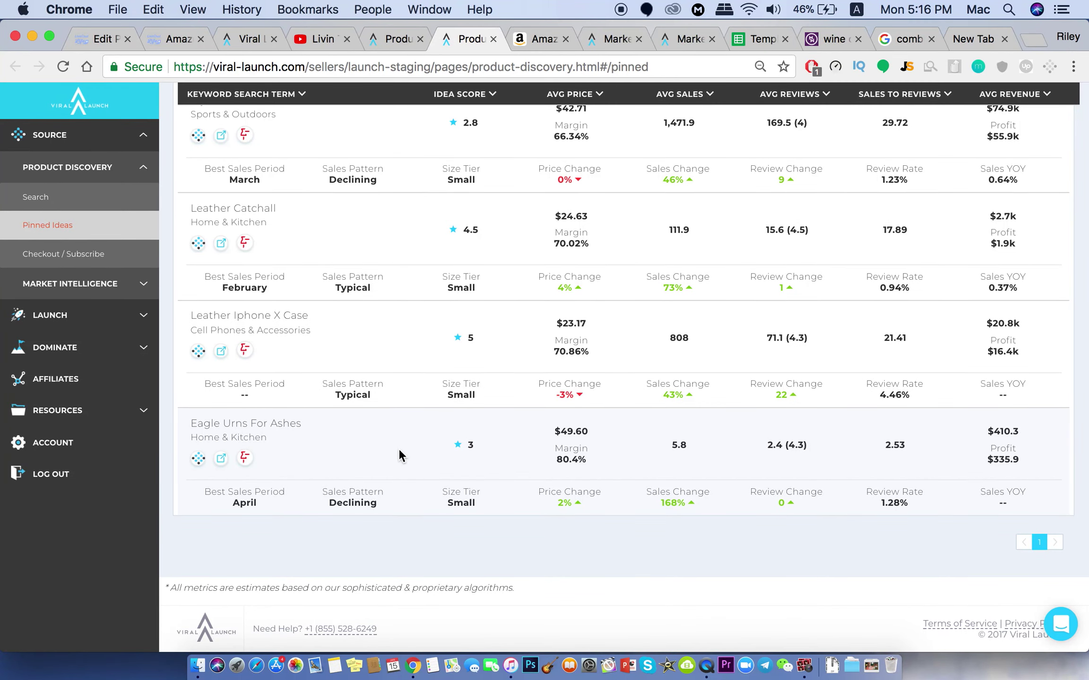
{"action": "scroll", "coordinate": [219, 458], "scroll_direction": "up", "scroll_amount": 1}
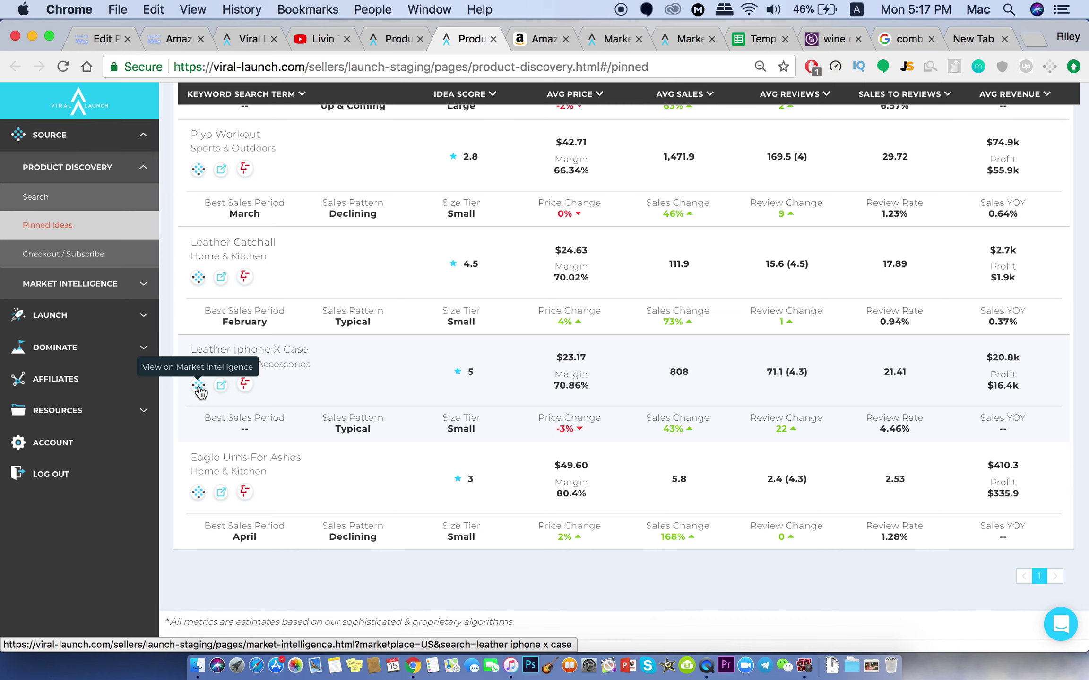
Run a Market Intelligence analysis on the pinned keyword leather iphone x case
{"action": "left_click", "coordinate": [199, 386]}
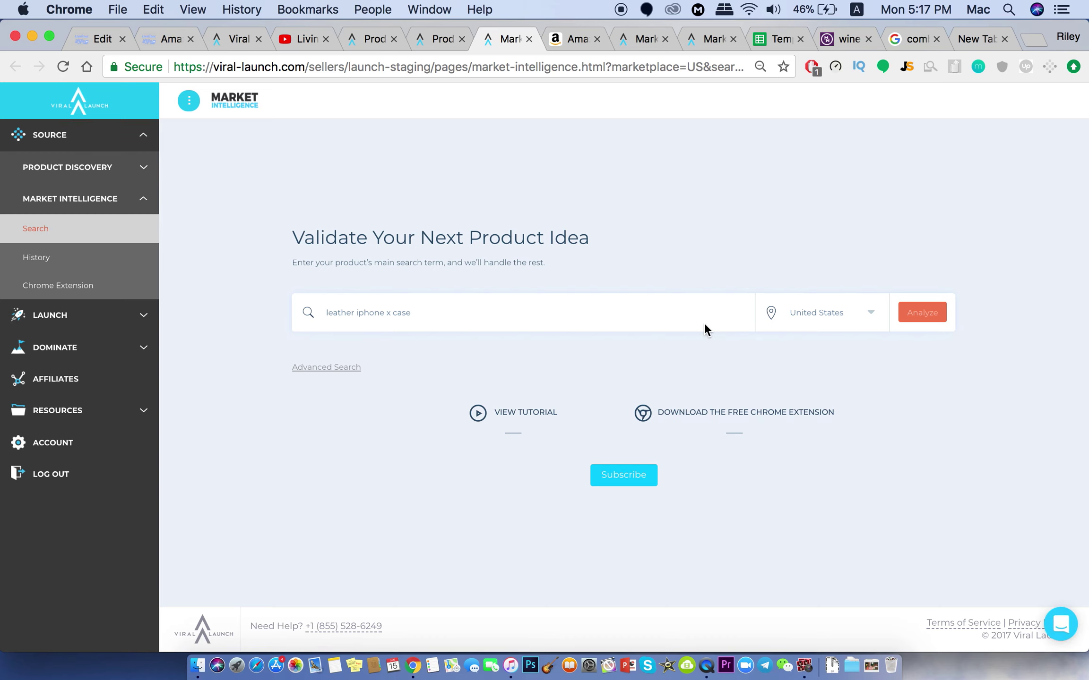
{"action": "left_click", "coordinate": [663, 318]}
{"action": "left_click", "coordinate": [931, 317]}
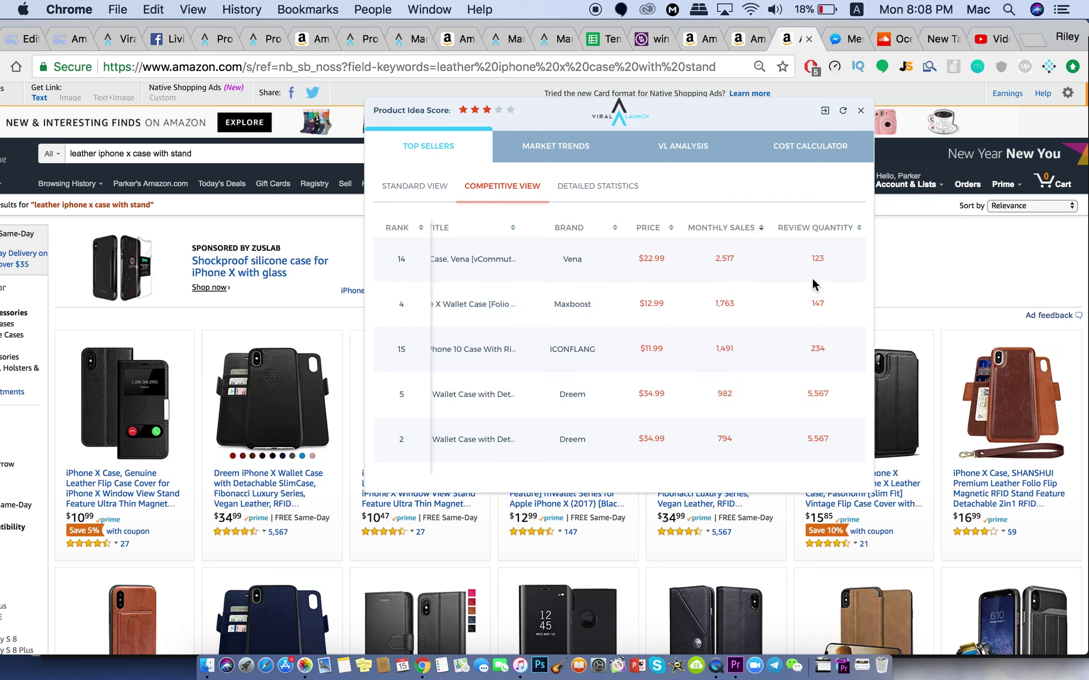
Review Market Trends, VL Analysis and Cost Calculator for the leather iphone x case with stand search
{"action": "left_click_drag", "start_coordinate": [812, 280], "coordinate": [834, 425]}
{"action": "left_click", "coordinate": [555, 146]}
{"action": "left_click", "coordinate": [685, 148]}
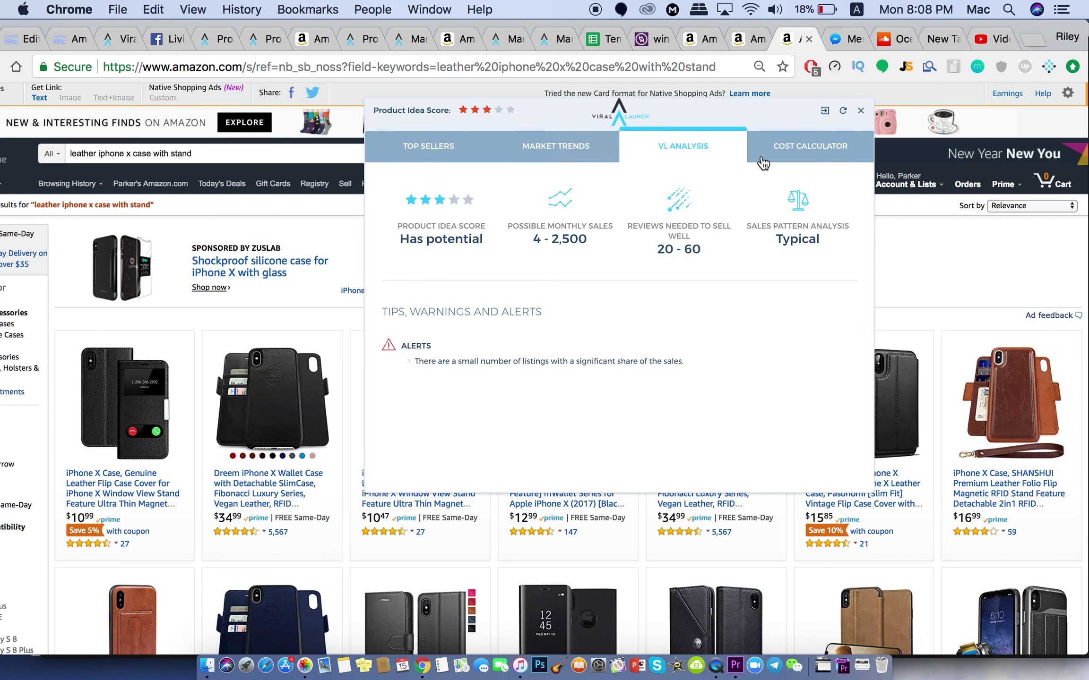
{"action": "left_click", "coordinate": [809, 158]}
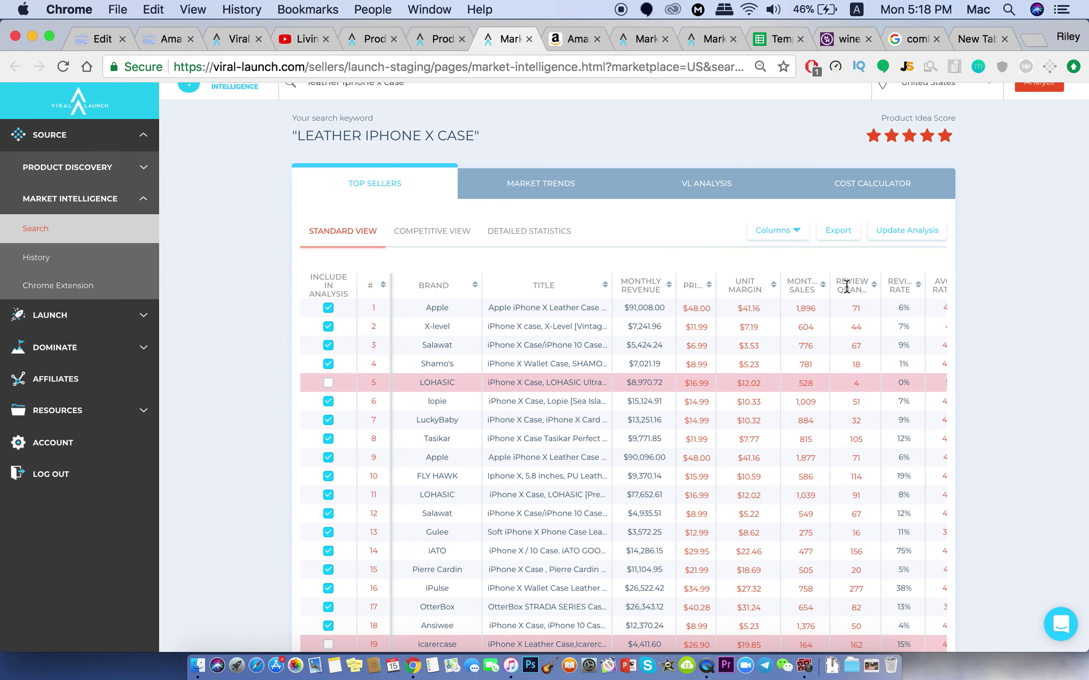
Sort the leather iphone x case top sellers by monthly sales descending and scroll the table
{"action": "left_click", "coordinate": [809, 284]}
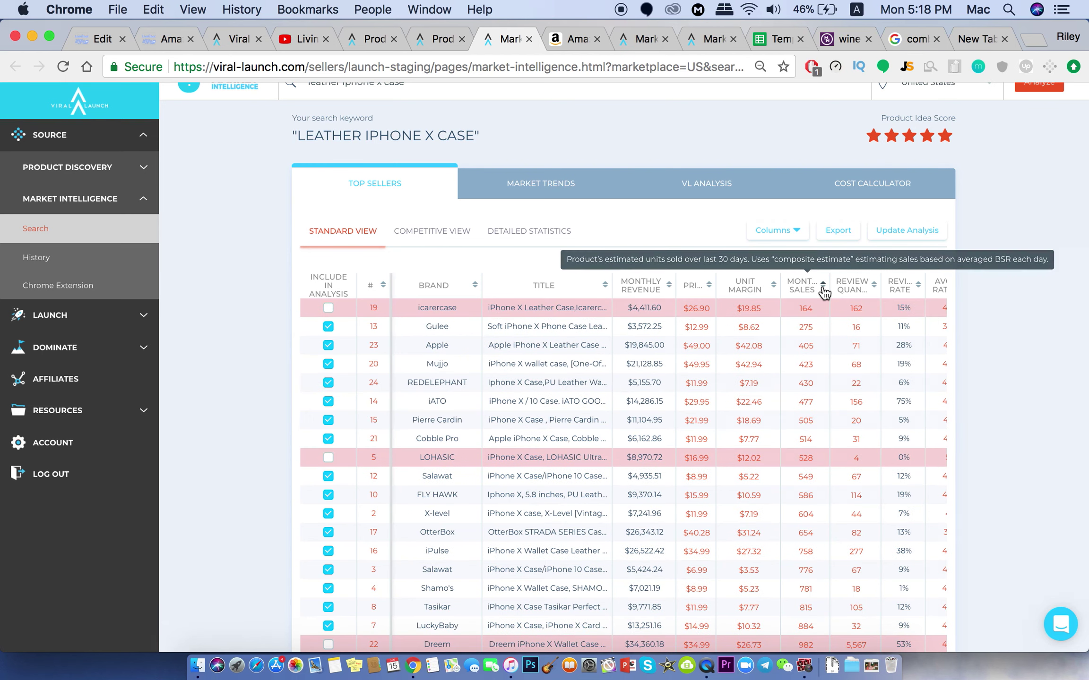
{"action": "left_click", "coordinate": [824, 293]}
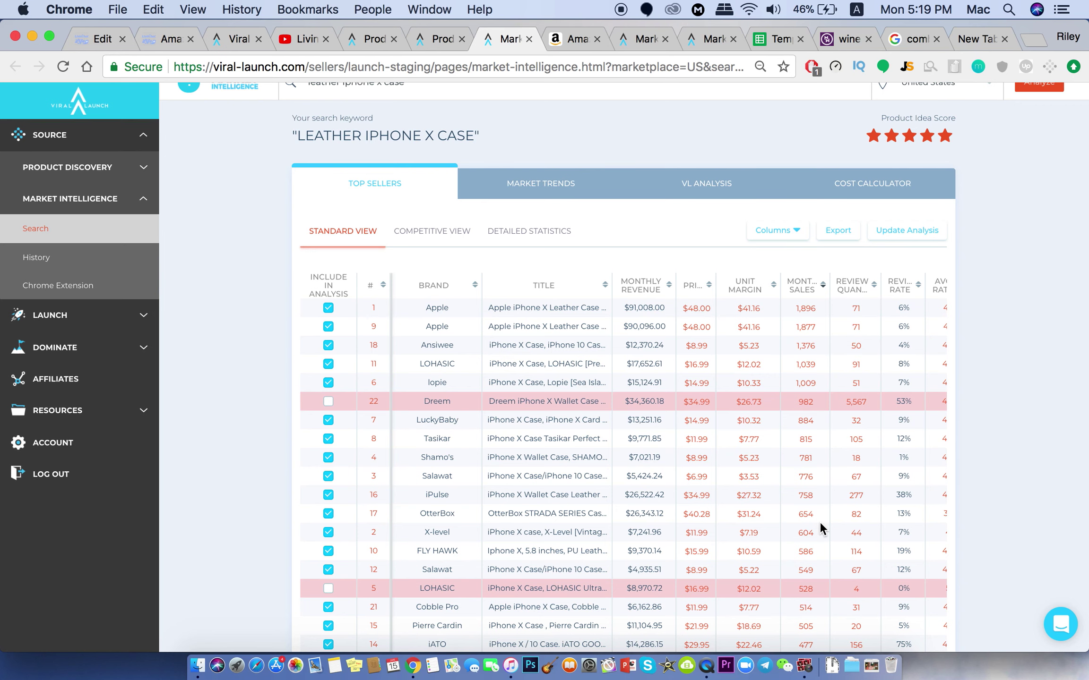
{"action": "scroll", "coordinate": [819, 522], "scroll_direction": "down", "scroll_amount": 5}
{"action": "scroll", "coordinate": [818, 534], "scroll_direction": "down", "scroll_amount": 2}
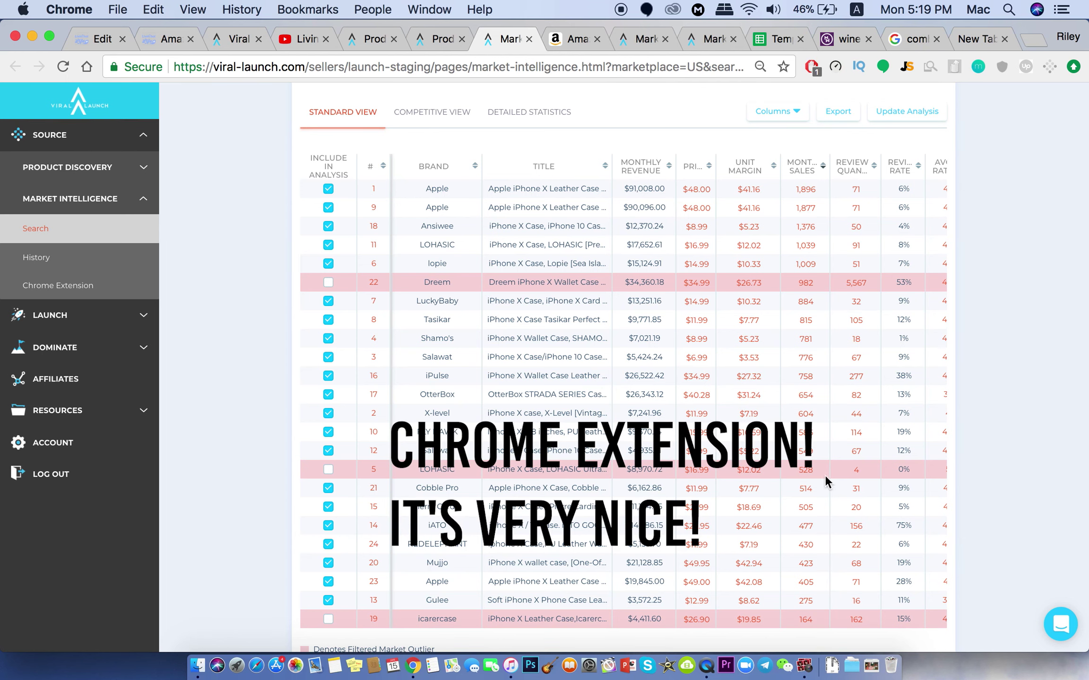
Scroll back to the top of the leather iphone x case Top Sellers table
{"action": "scroll", "coordinate": [818, 586], "scroll_direction": "up", "scroll_amount": 1}
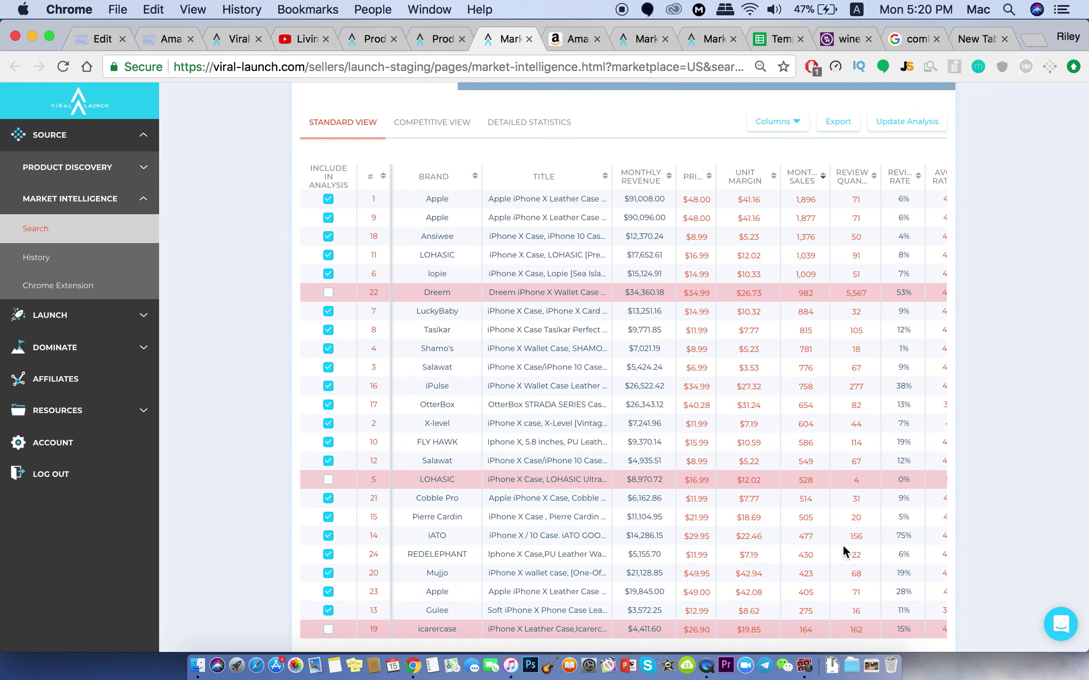
{"action": "scroll", "coordinate": [844, 551], "scroll_direction": "up", "scroll_amount": 5}
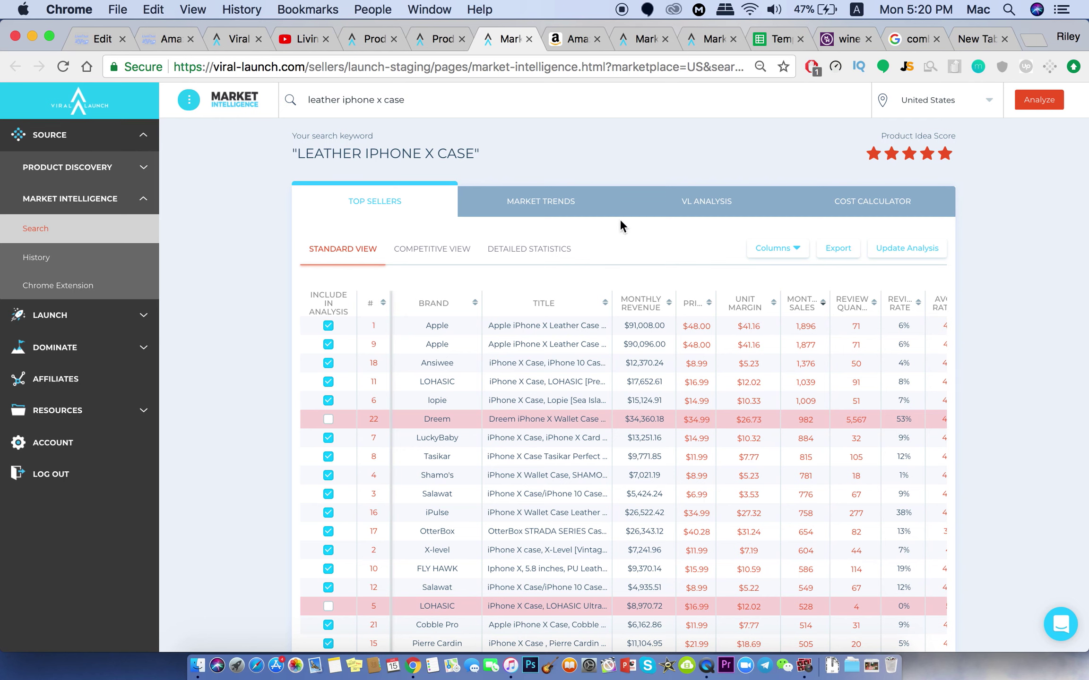
Bring the Pinned Ideas page back in front of the Photo Booth webcam window and scroll the list
{"action": "left_click", "coordinate": [438, 43]}
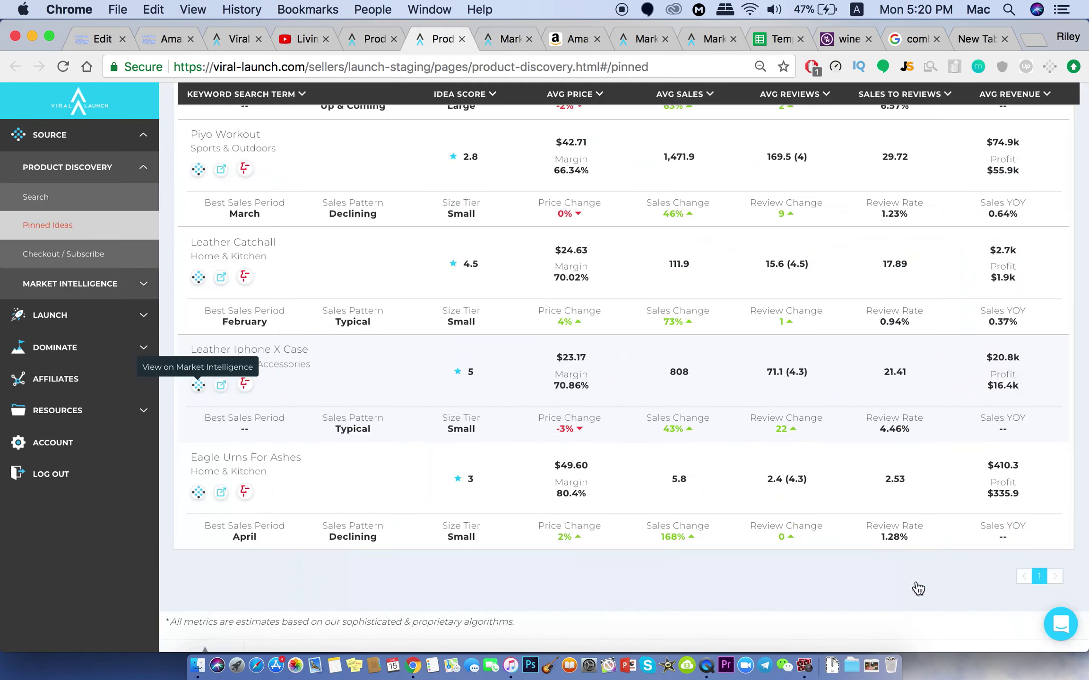
{"action": "left_click", "coordinate": [805, 667]}
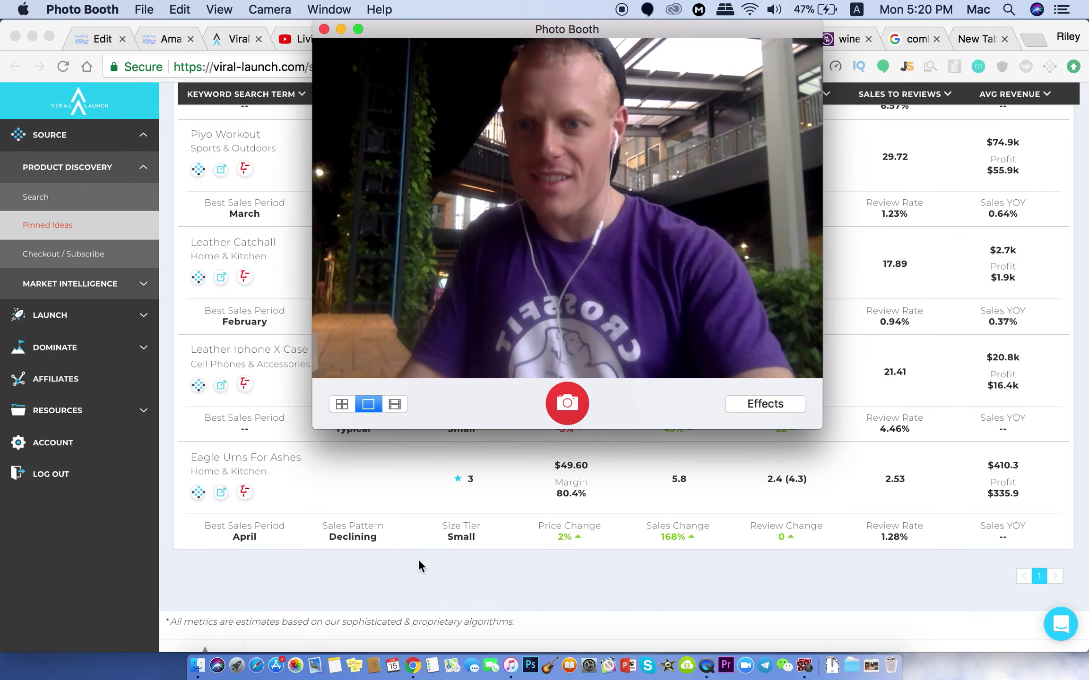
{"action": "left_click", "coordinate": [343, 576]}
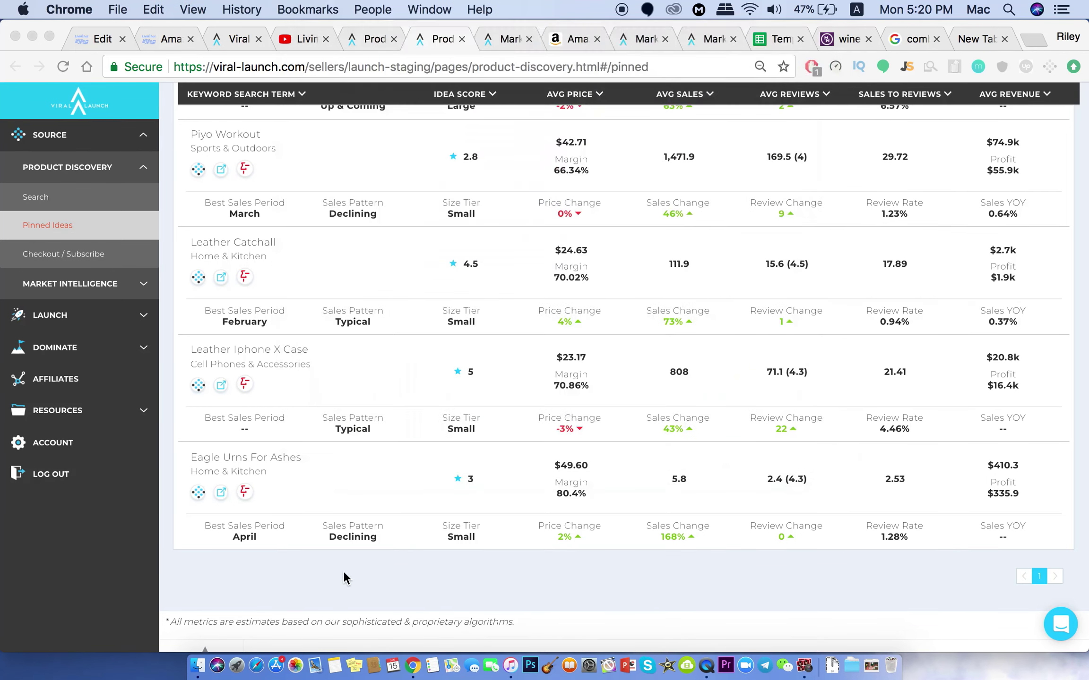
{"action": "scroll", "coordinate": [329, 480], "scroll_direction": "up", "scroll_amount": 2}
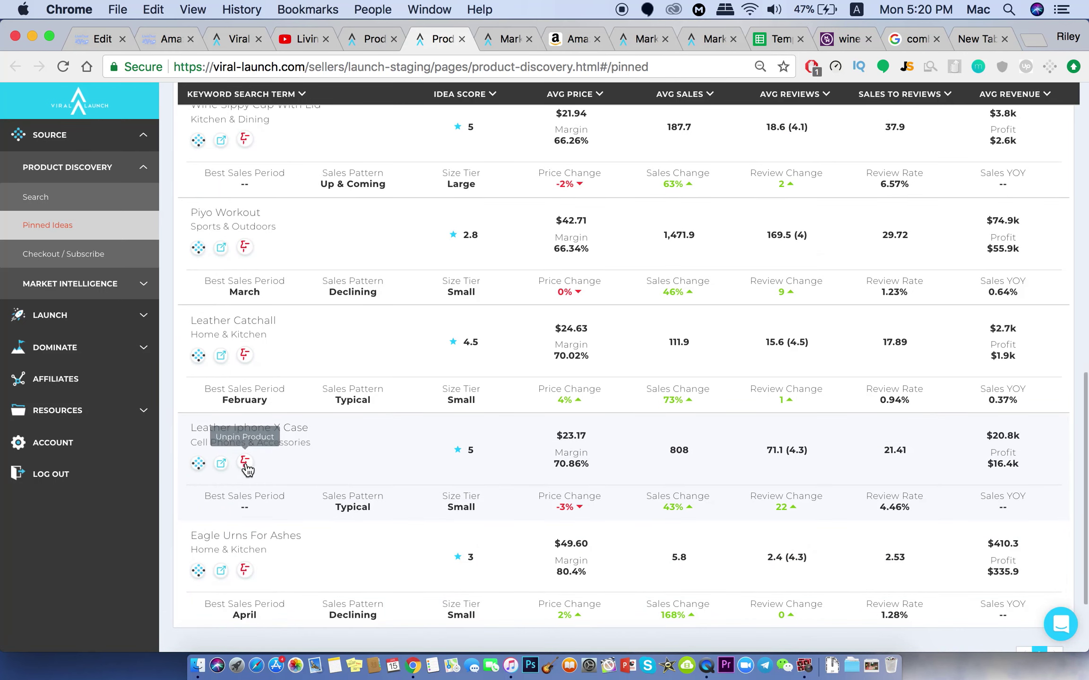
{"action": "scroll", "coordinate": [241, 487], "scroll_direction": "down", "scroll_amount": 1}
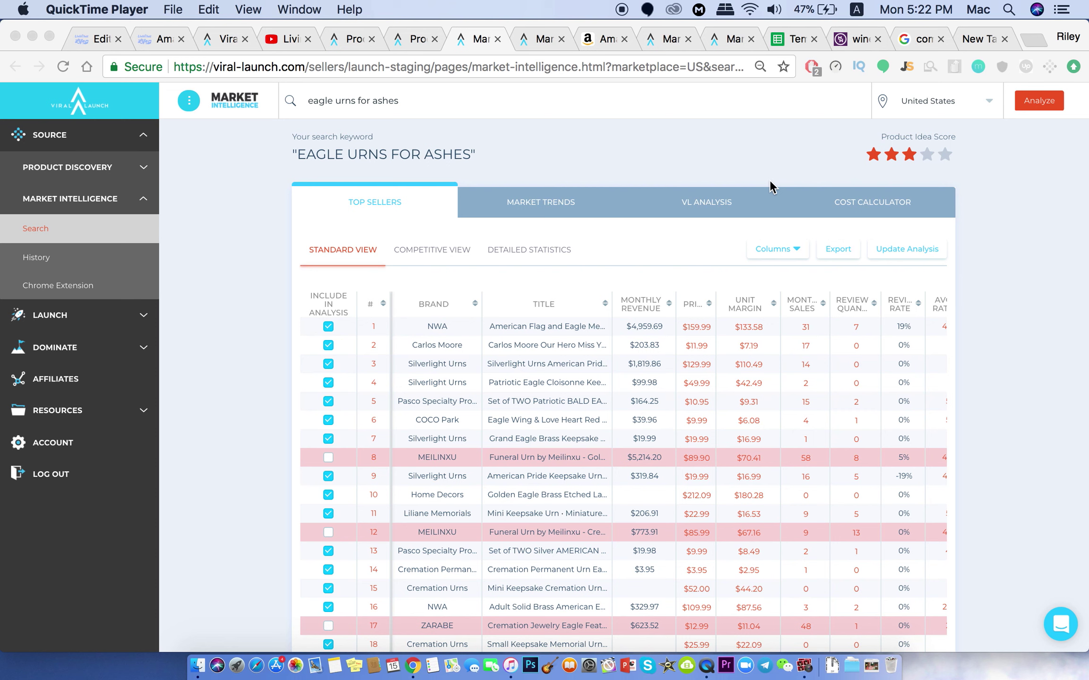
Sort the eagle urns for ashes top sellers by monthly sales, highest first, then close the analysis
{"action": "left_click", "coordinate": [813, 307]}
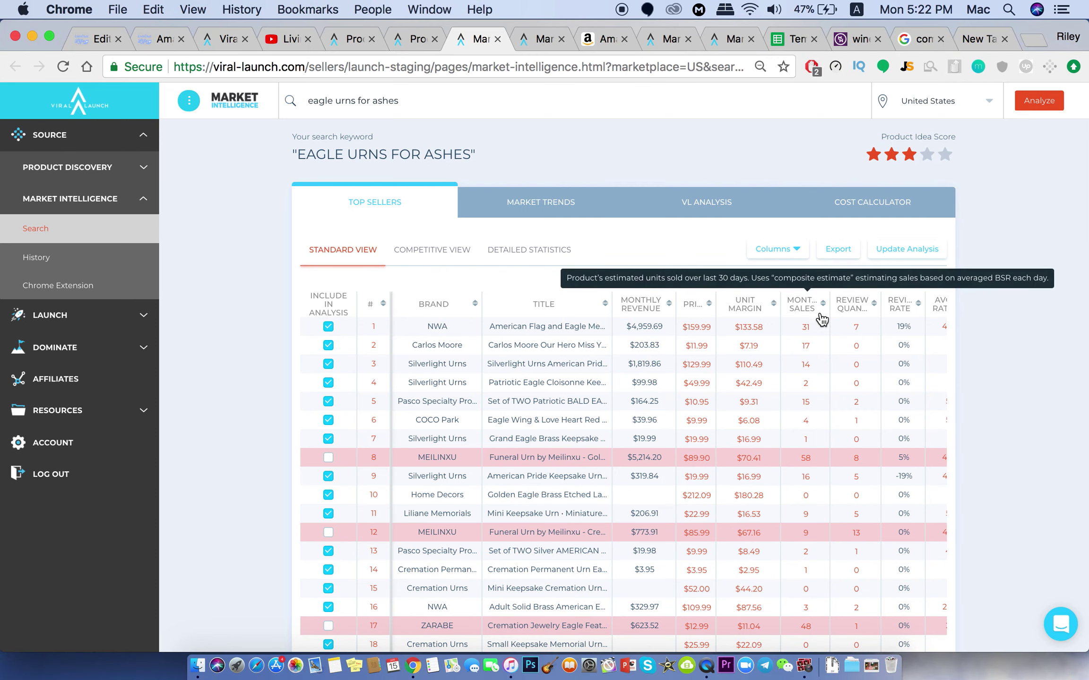
{"action": "left_click", "coordinate": [822, 306]}
{"action": "scroll", "coordinate": [985, 292], "scroll_direction": "down", "scroll_amount": 2}
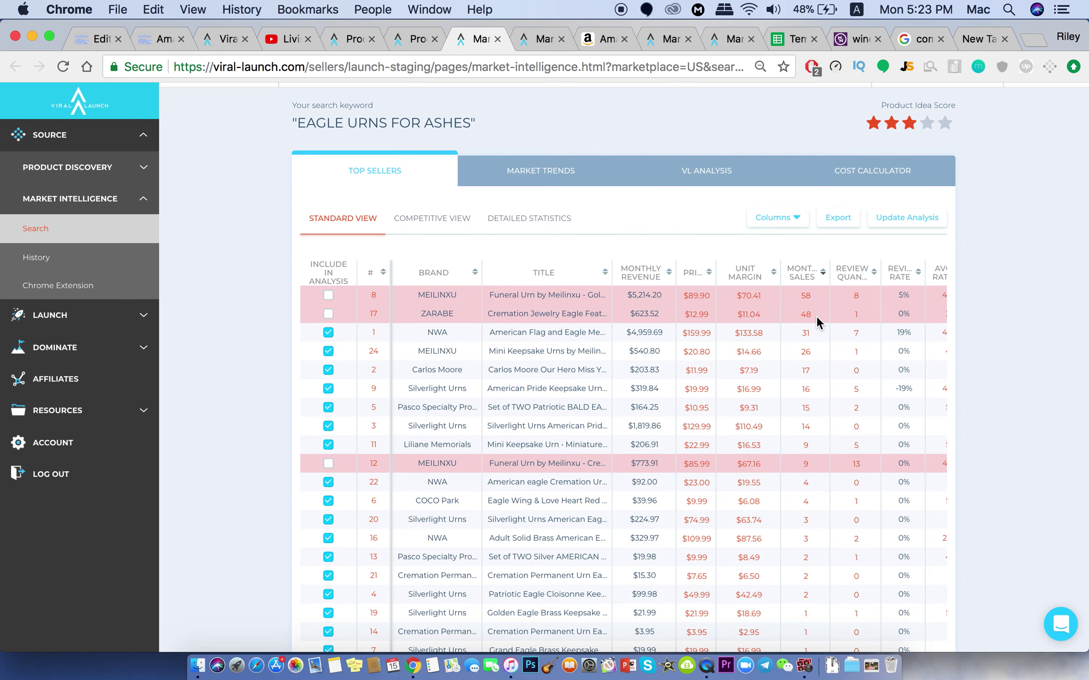
{"action": "scroll", "coordinate": [816, 317], "scroll_direction": "down", "scroll_amount": 5}
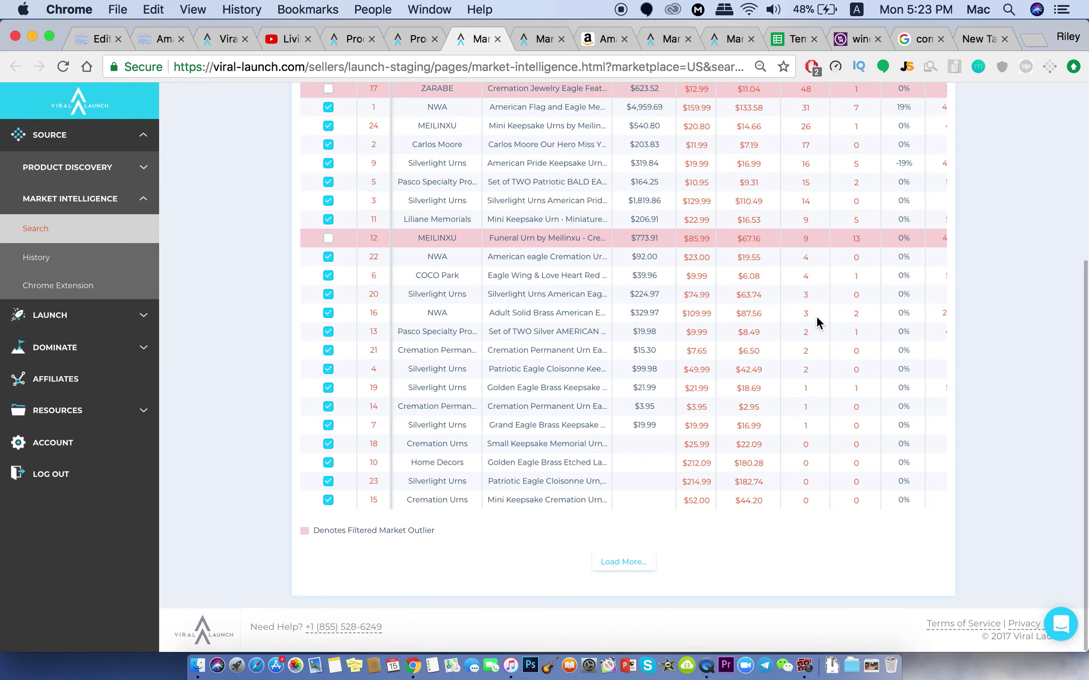
{"action": "left_click", "coordinate": [496, 39]}
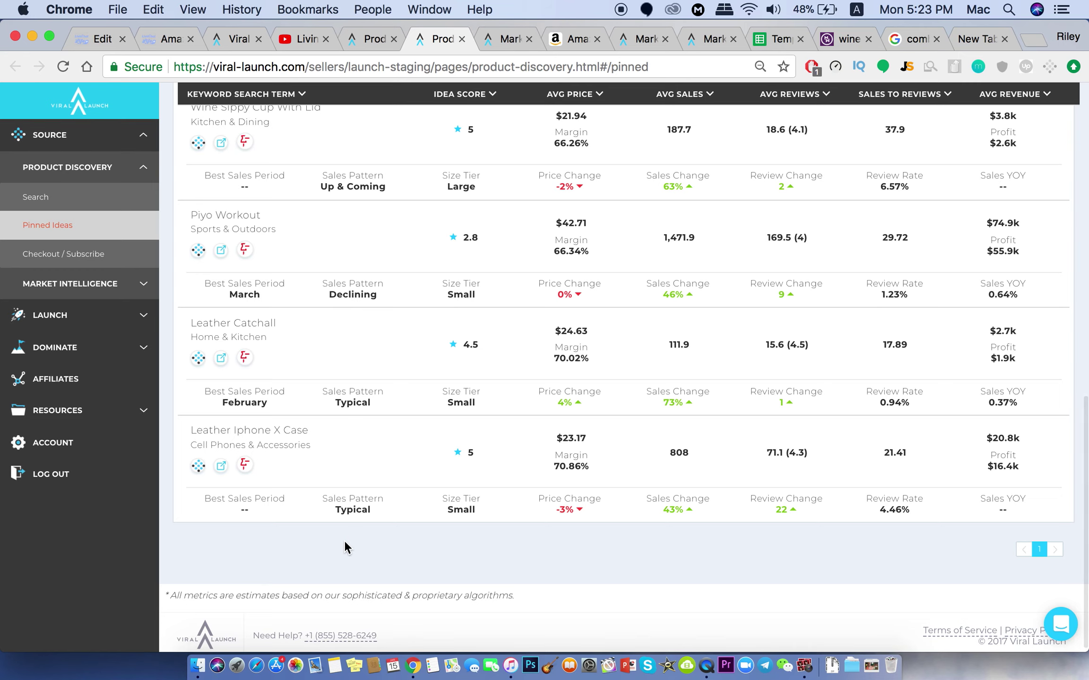
{"action": "scroll", "coordinate": [345, 542], "scroll_direction": "up", "scroll_amount": 8}
{"action": "scroll", "coordinate": [345, 494], "scroll_direction": "up", "scroll_amount": 10}
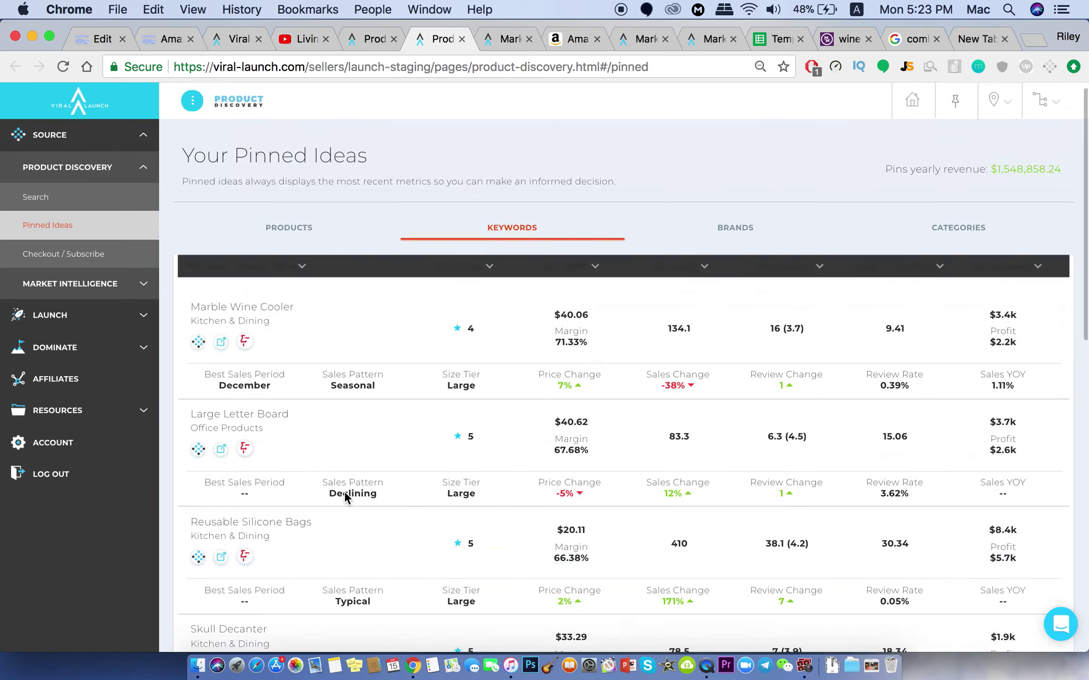
{"action": "scroll", "coordinate": [345, 492], "scroll_direction": "down", "scroll_amount": 11}
{"action": "scroll", "coordinate": [345, 492], "scroll_direction": "down", "scroll_amount": 6}
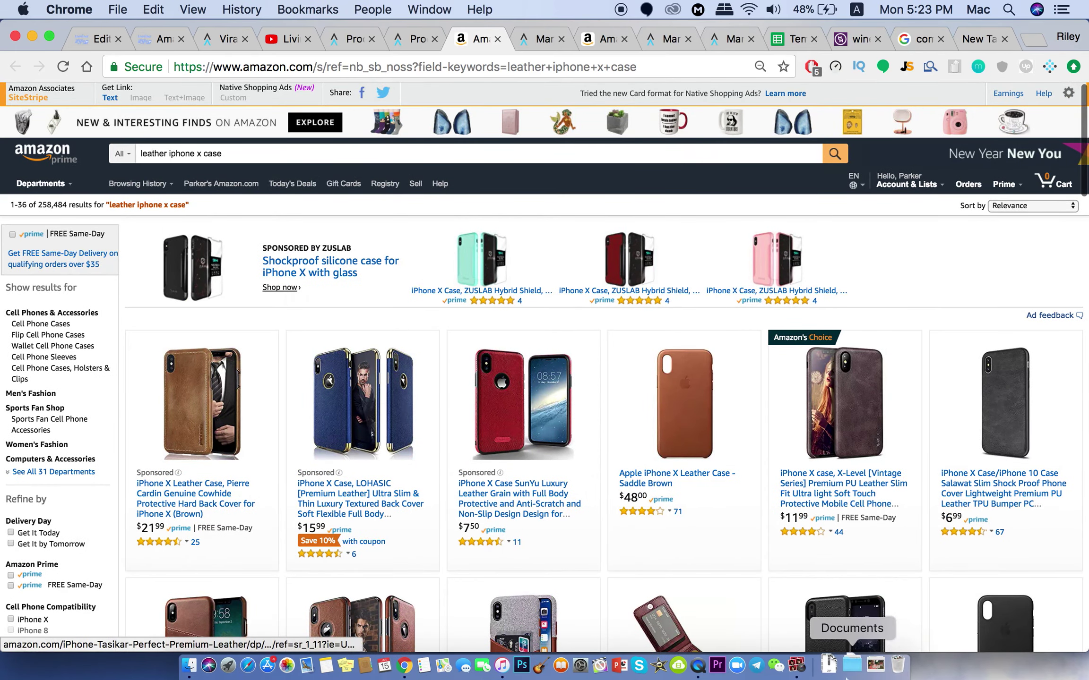
Bring Photo Booth's live camera preview in front of the Amazon leather iphone x case results
{"action": "left_click", "coordinate": [803, 666]}
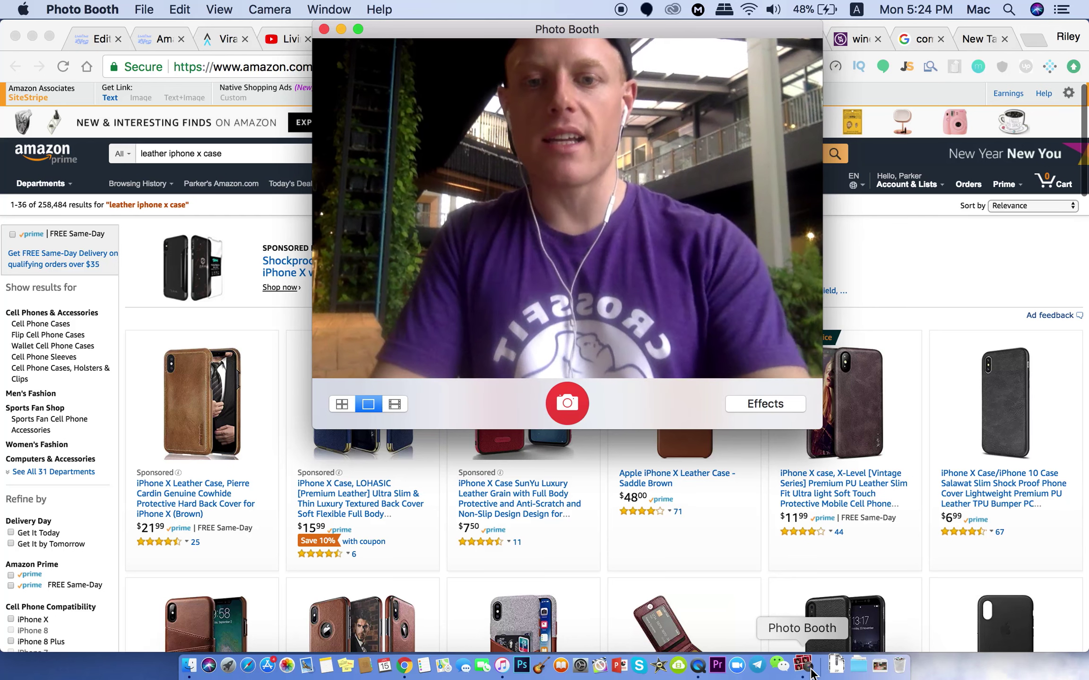
Bring the Amazon 'leather iphone x case' results to the front and scroll down to the pagination and back up
{"action": "left_click", "coordinate": [121, 321]}
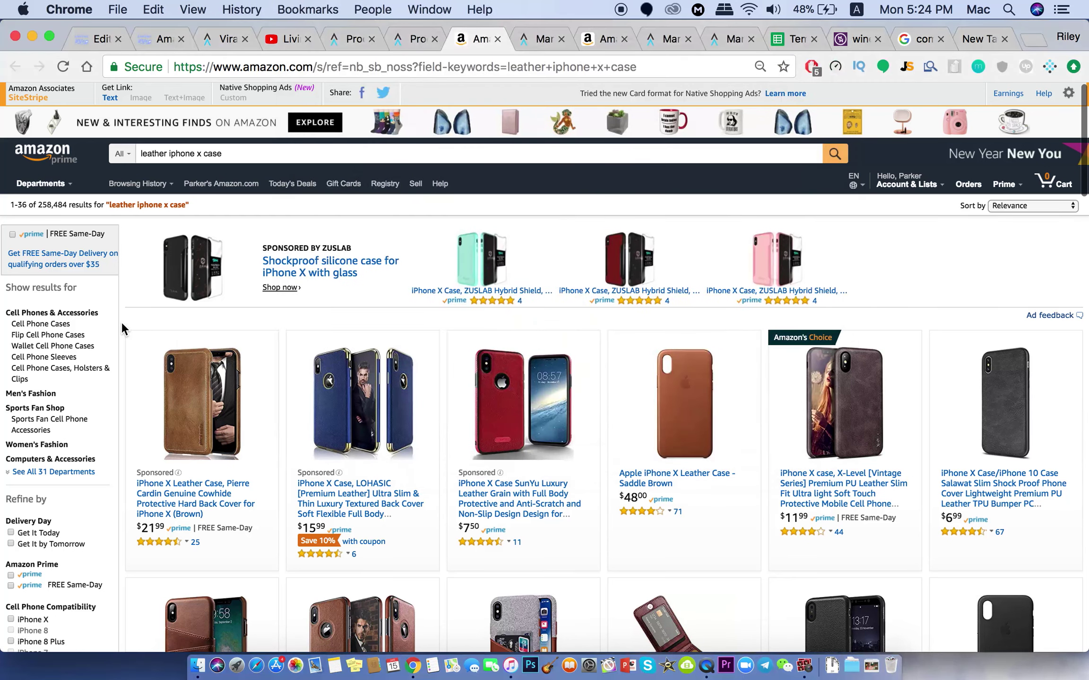
{"action": "scroll", "coordinate": [121, 320], "scroll_direction": "down", "scroll_amount": 3}
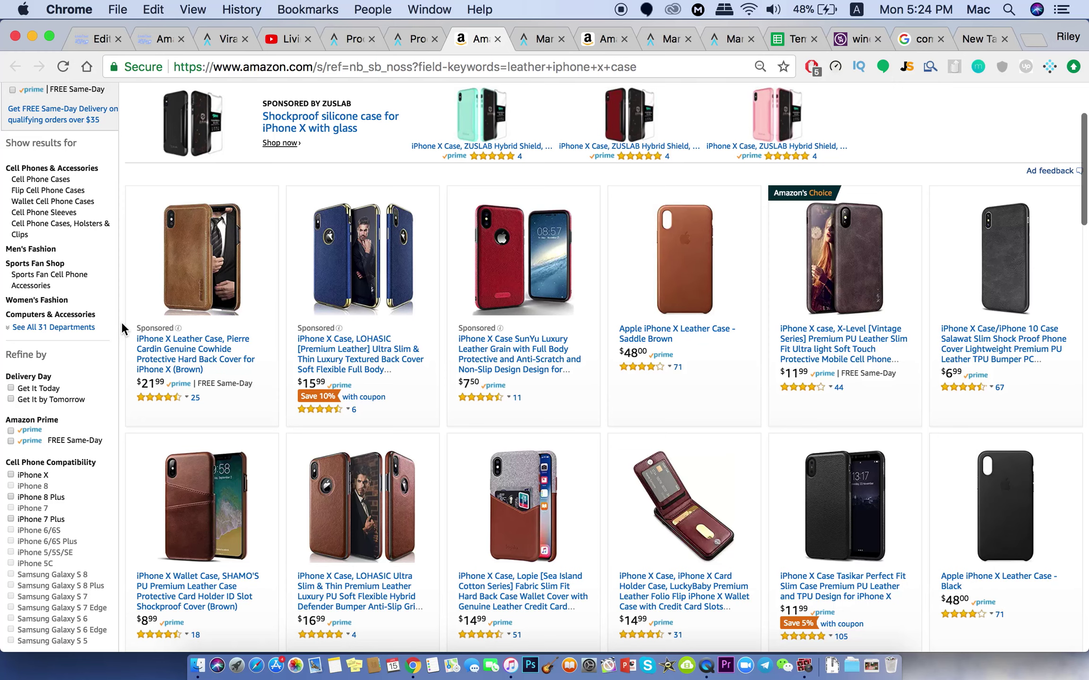
{"action": "scroll", "coordinate": [121, 321], "scroll_direction": "down", "scroll_amount": 8}
{"action": "scroll", "coordinate": [121, 321], "scroll_direction": "down", "scroll_amount": 10}
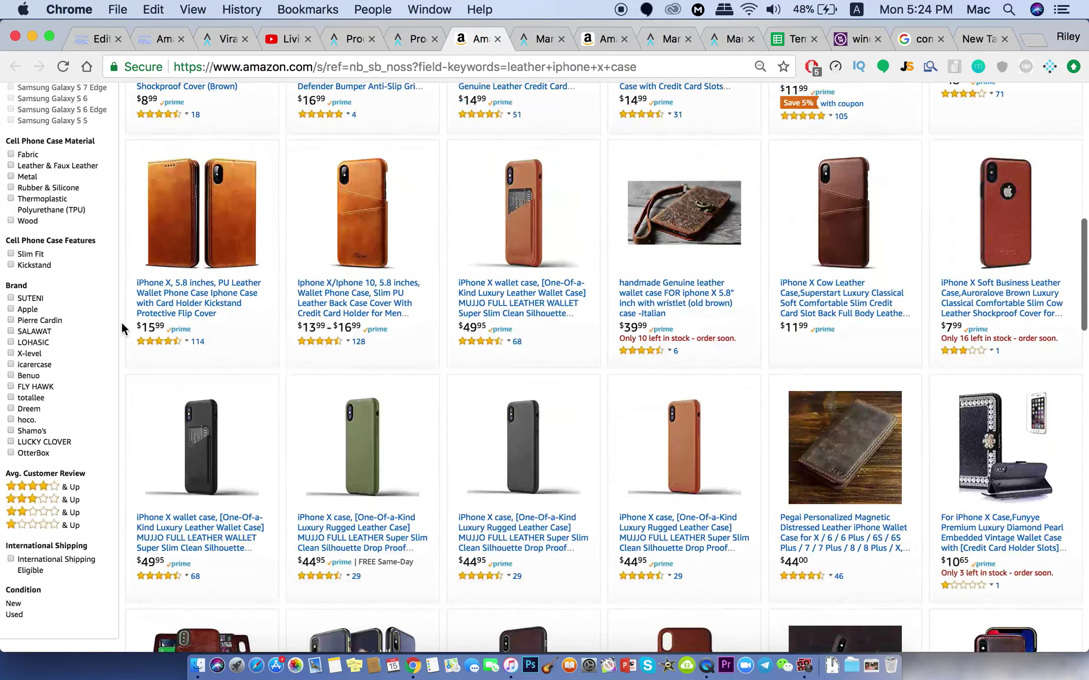
{"action": "scroll", "coordinate": [124, 329], "scroll_direction": "down", "scroll_amount": 10}
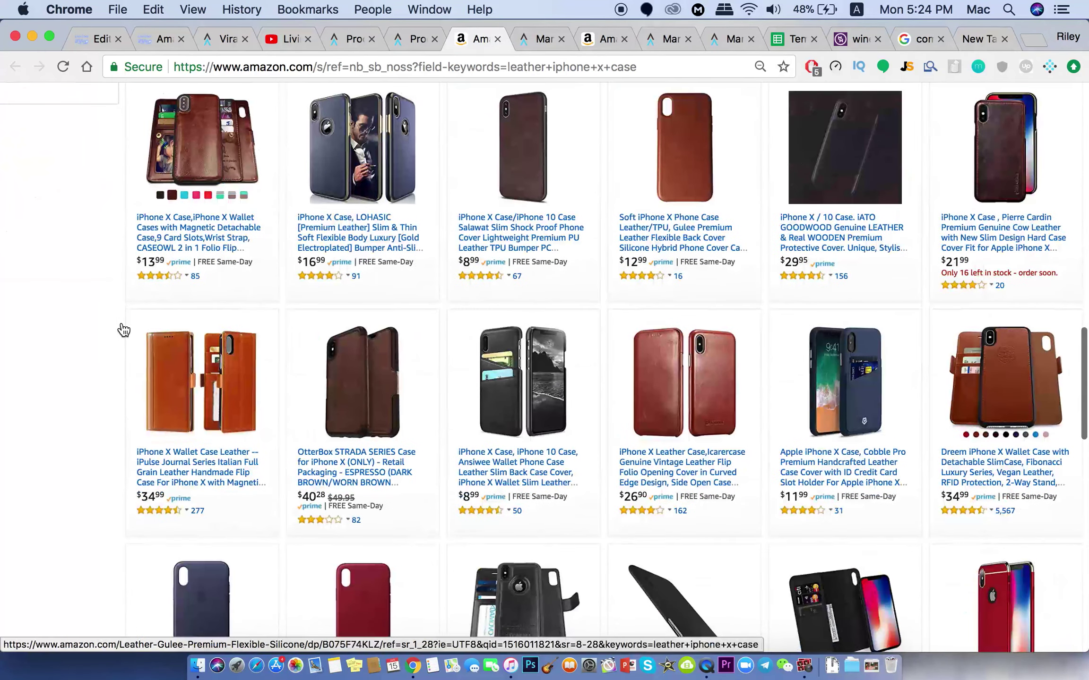
{"action": "scroll", "coordinate": [121, 322], "scroll_direction": "down", "scroll_amount": 3}
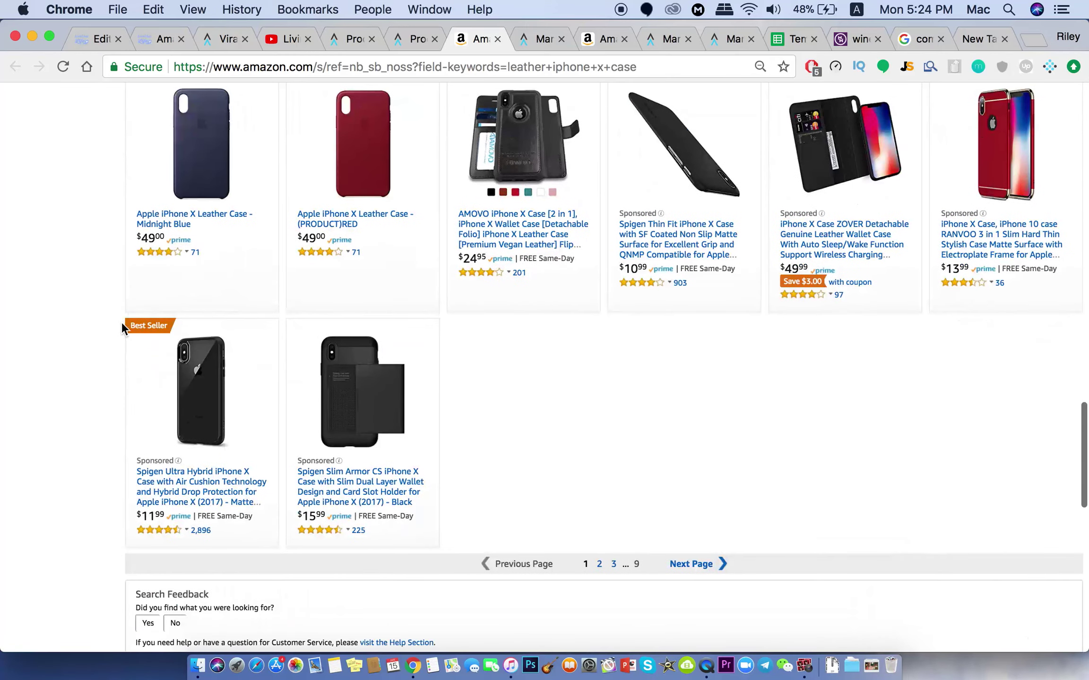
{"action": "scroll", "coordinate": [121, 321], "scroll_direction": "up", "scroll_amount": 20}
{"action": "scroll", "coordinate": [121, 321], "scroll_direction": "up", "scroll_amount": 2}
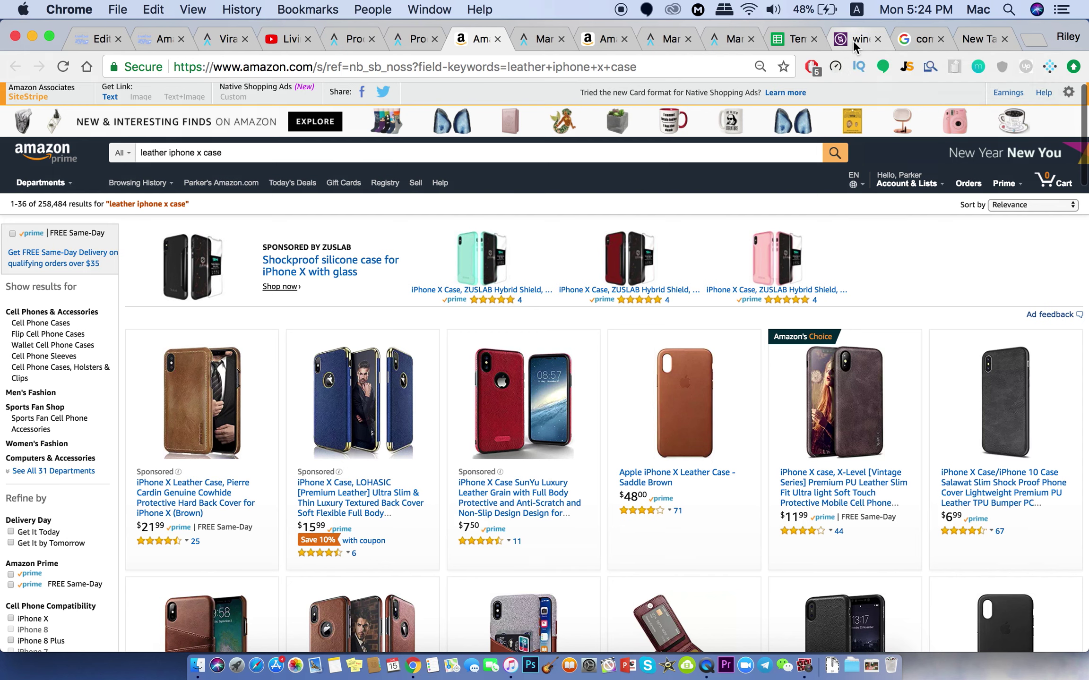
Switch to the MerchantWords wine cooler results and clear the old search term from the search box
{"action": "left_click", "coordinate": [852, 40]}
{"action": "scroll", "coordinate": [900, 342], "scroll_direction": "up", "scroll_amount": 3}
{"action": "scroll", "coordinate": [901, 350], "scroll_direction": "up", "scroll_amount": 15}
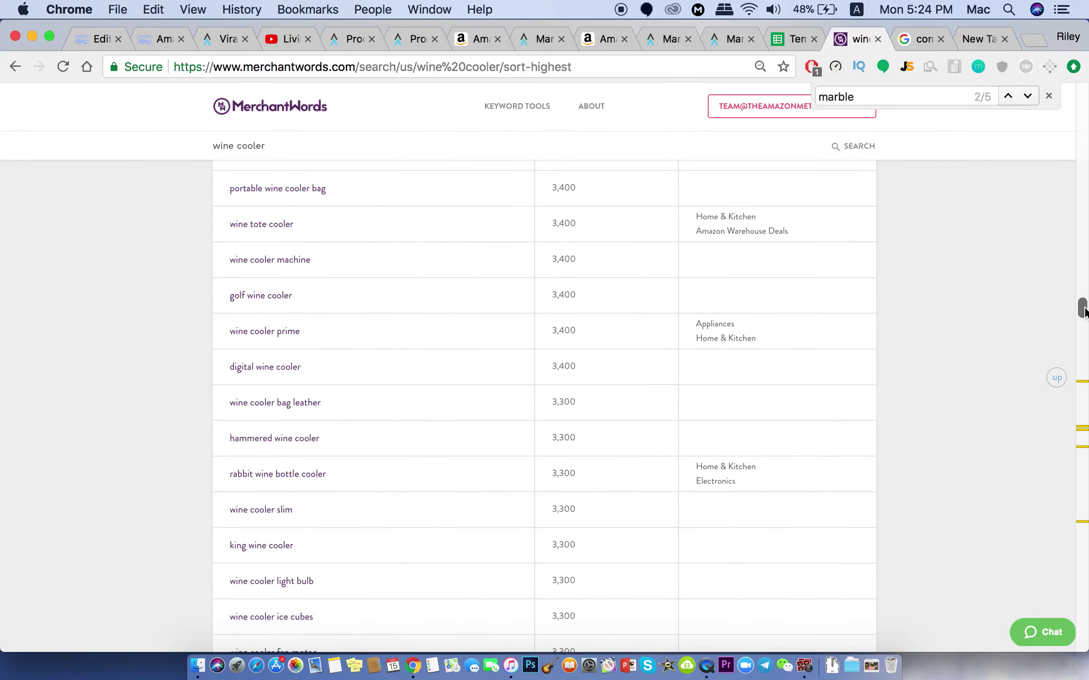
{"action": "left_click_drag", "start_coordinate": [1082, 307], "coordinate": [1085, 81]}
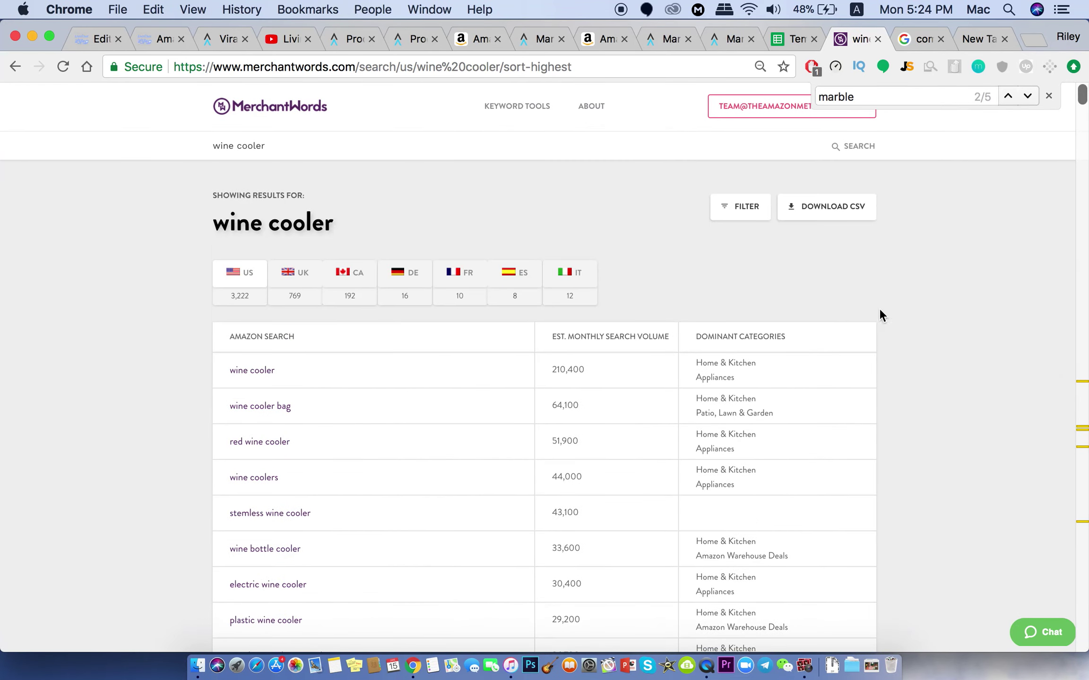
{"action": "triple_click", "coordinate": [282, 145]}
{"action": "key", "text": "BackSpace"}
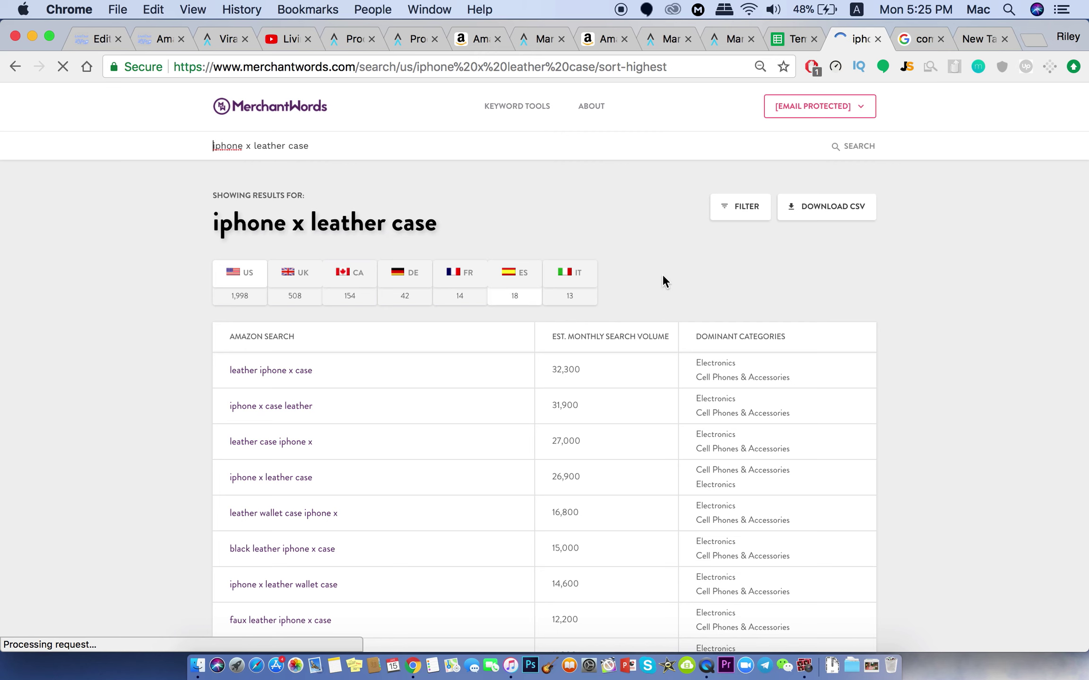
{"action": "scroll", "coordinate": [679, 275], "scroll_direction": "down", "scroll_amount": 1}
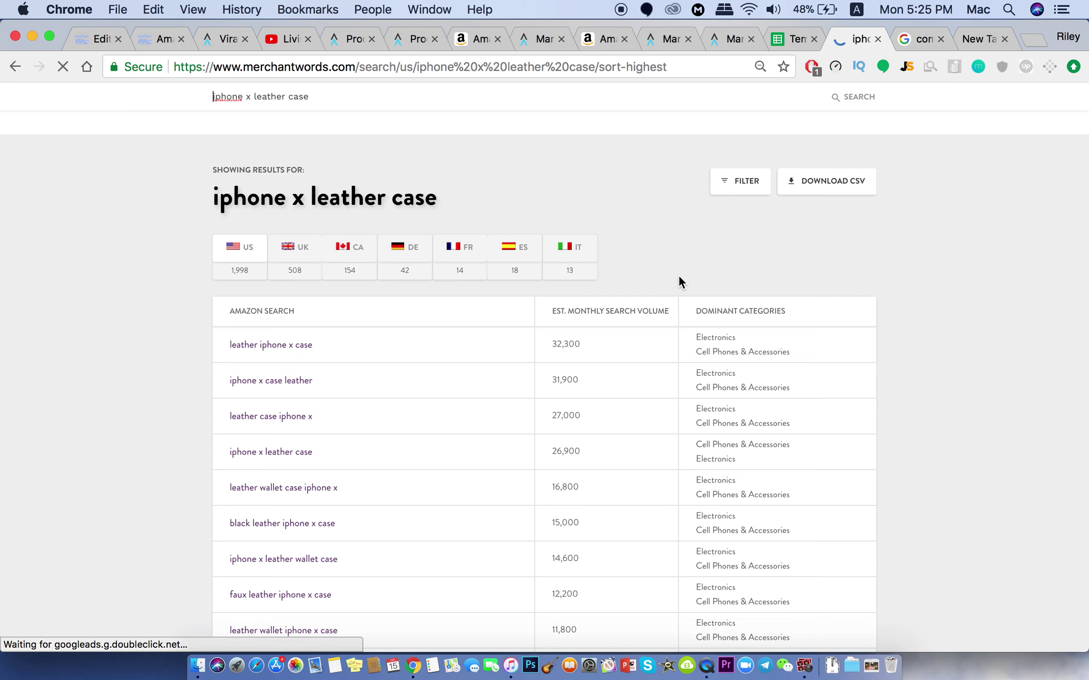
{"action": "scroll", "coordinate": [679, 276], "scroll_direction": "down", "scroll_amount": 2}
{"action": "scroll", "coordinate": [679, 279], "scroll_direction": "down", "scroll_amount": 1}
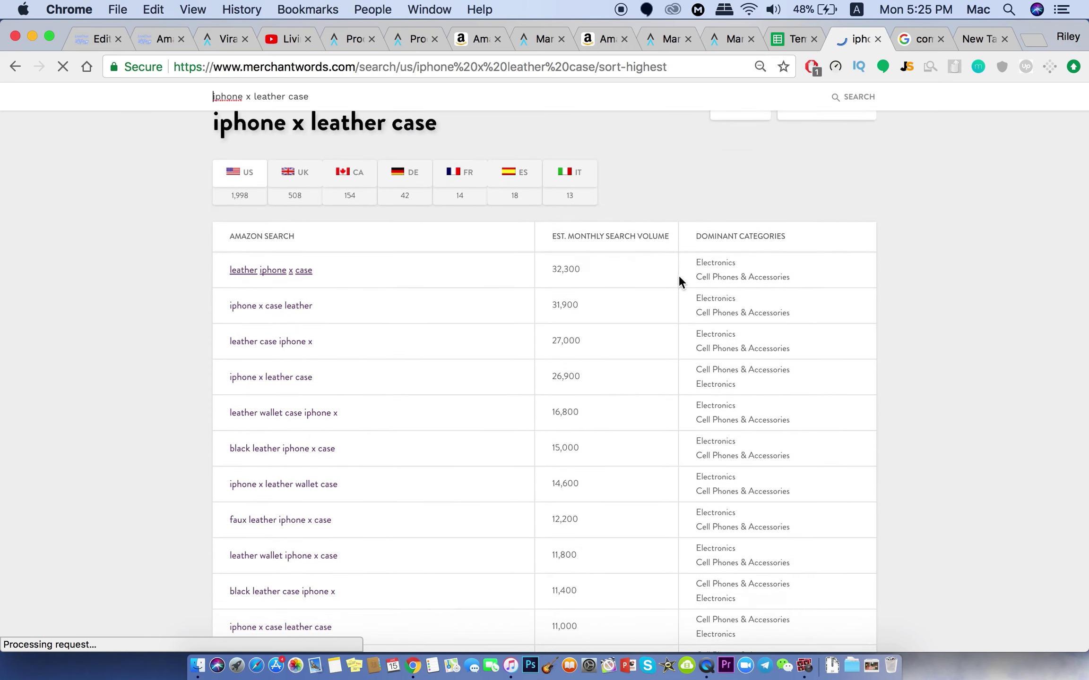
{"action": "scroll", "coordinate": [679, 279], "scroll_direction": "down", "scroll_amount": 1}
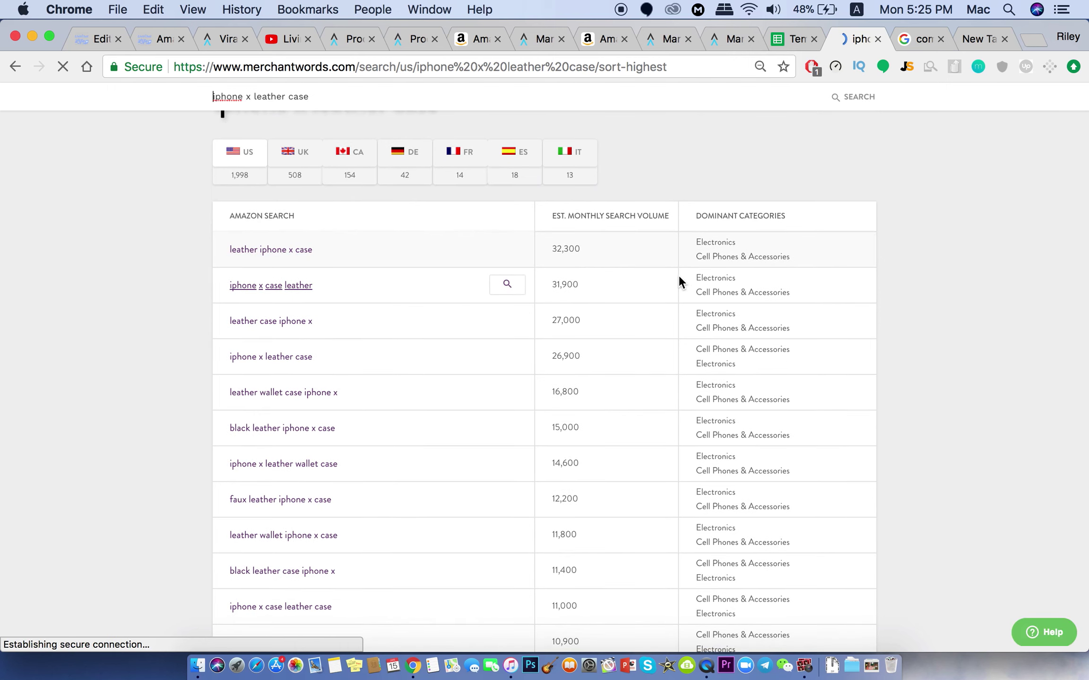
{"action": "scroll", "coordinate": [679, 278], "scroll_direction": "down", "scroll_amount": 1}
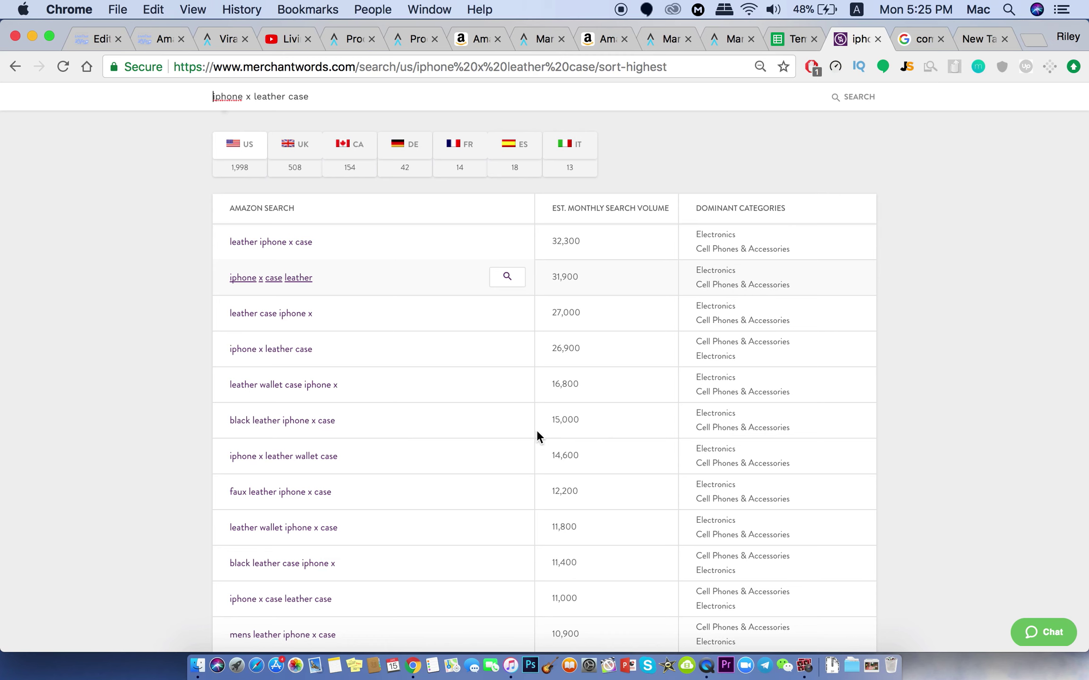
{"action": "scroll", "coordinate": [620, 429], "scroll_direction": "down", "scroll_amount": 3}
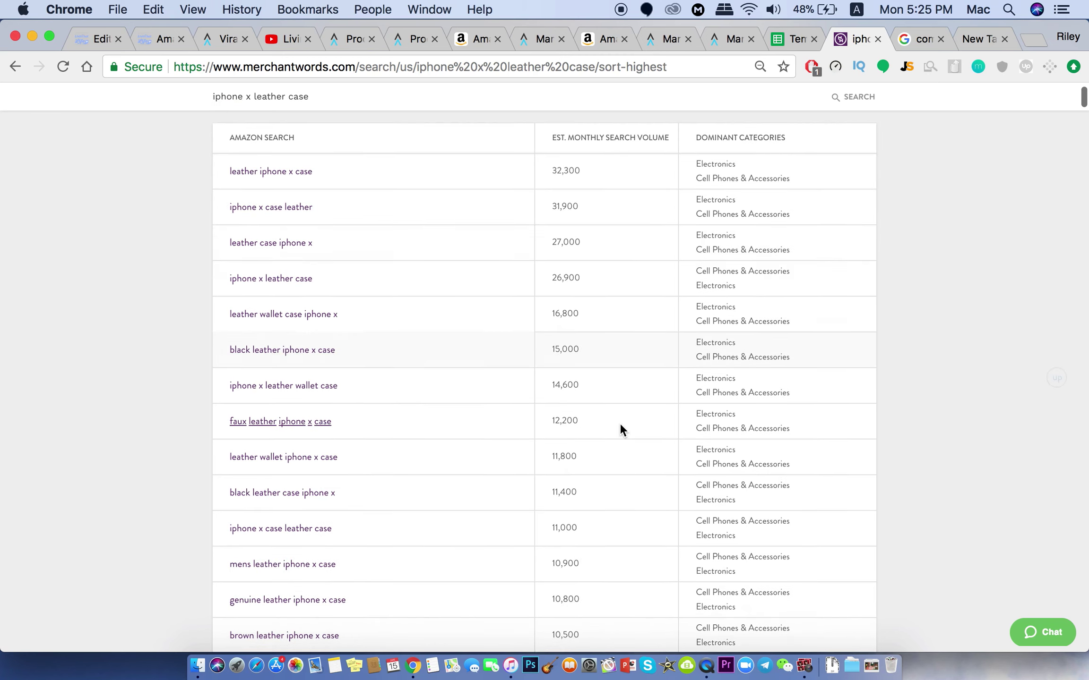
{"action": "scroll", "coordinate": [620, 429], "scroll_direction": "down", "scroll_amount": 7}
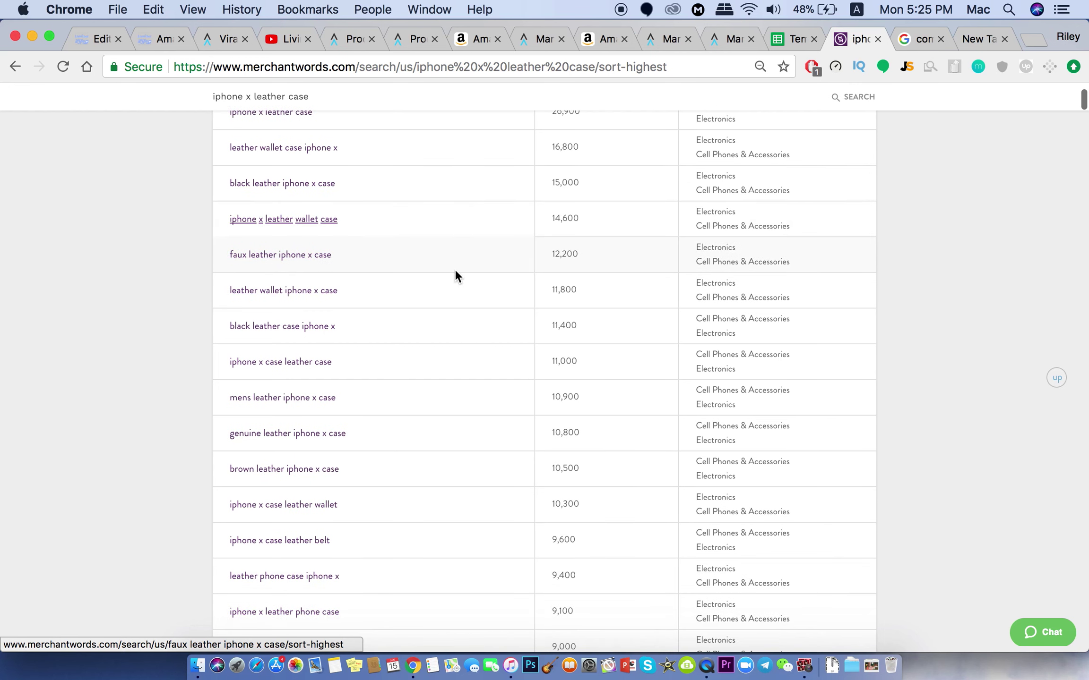
{"action": "scroll", "coordinate": [454, 273], "scroll_direction": "up", "scroll_amount": 2}
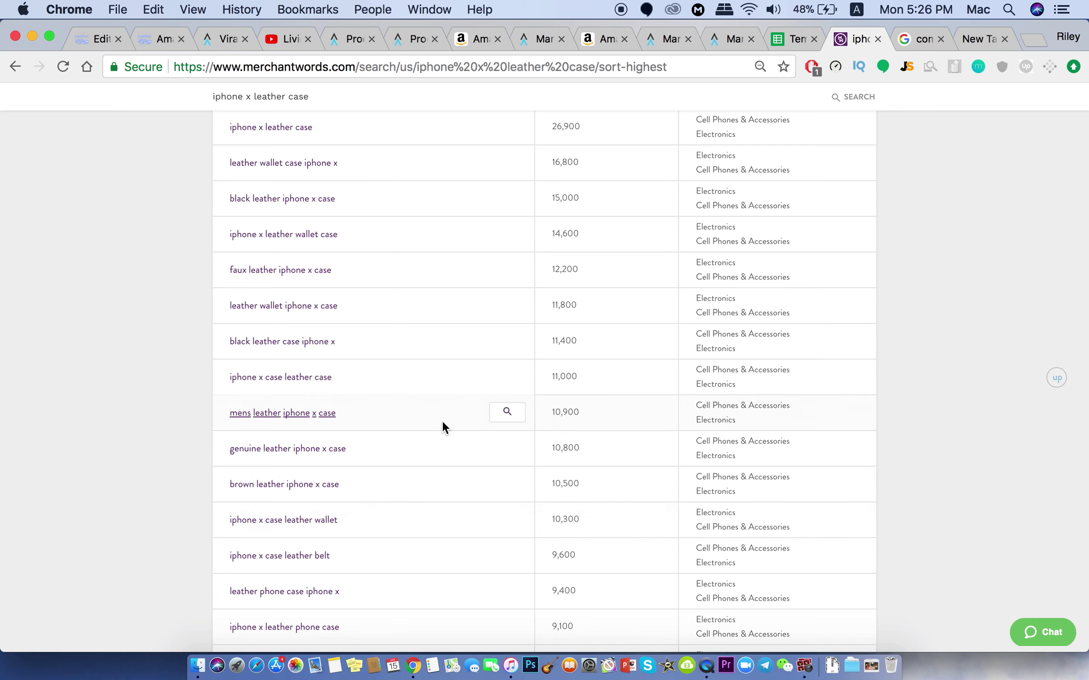
Scroll down through the long list of iphone x leather case keyword results
{"action": "scroll", "coordinate": [441, 420], "scroll_direction": "down", "scroll_amount": 2}
{"action": "scroll", "coordinate": [441, 420], "scroll_direction": "down", "scroll_amount": 1}
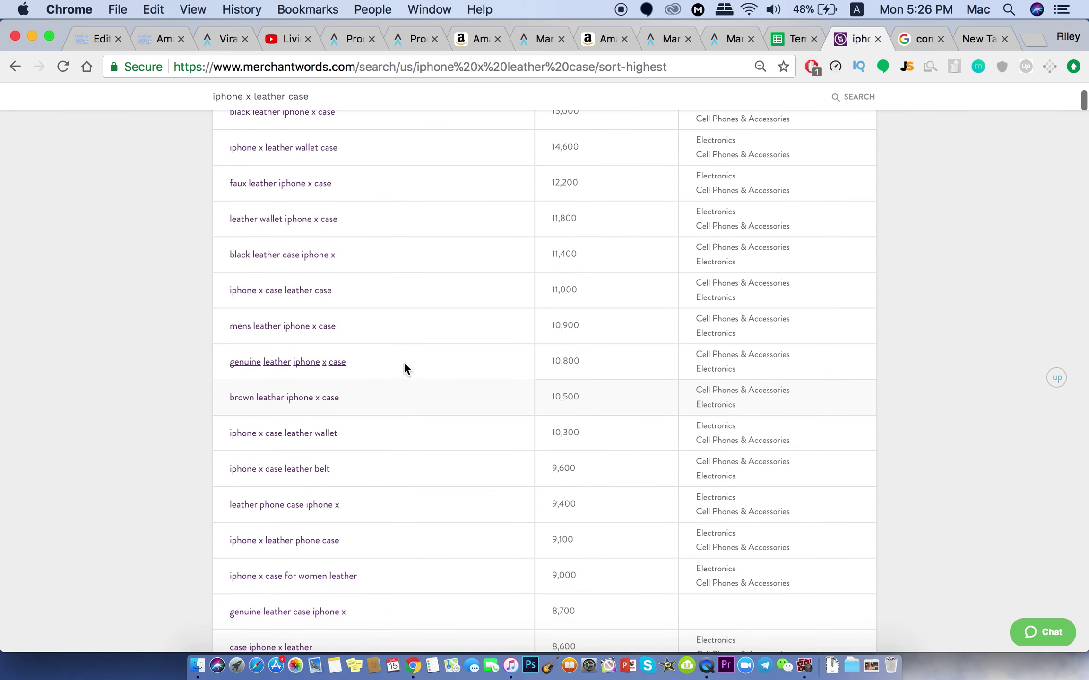
{"action": "scroll", "coordinate": [401, 362], "scroll_direction": "down", "scroll_amount": 4}
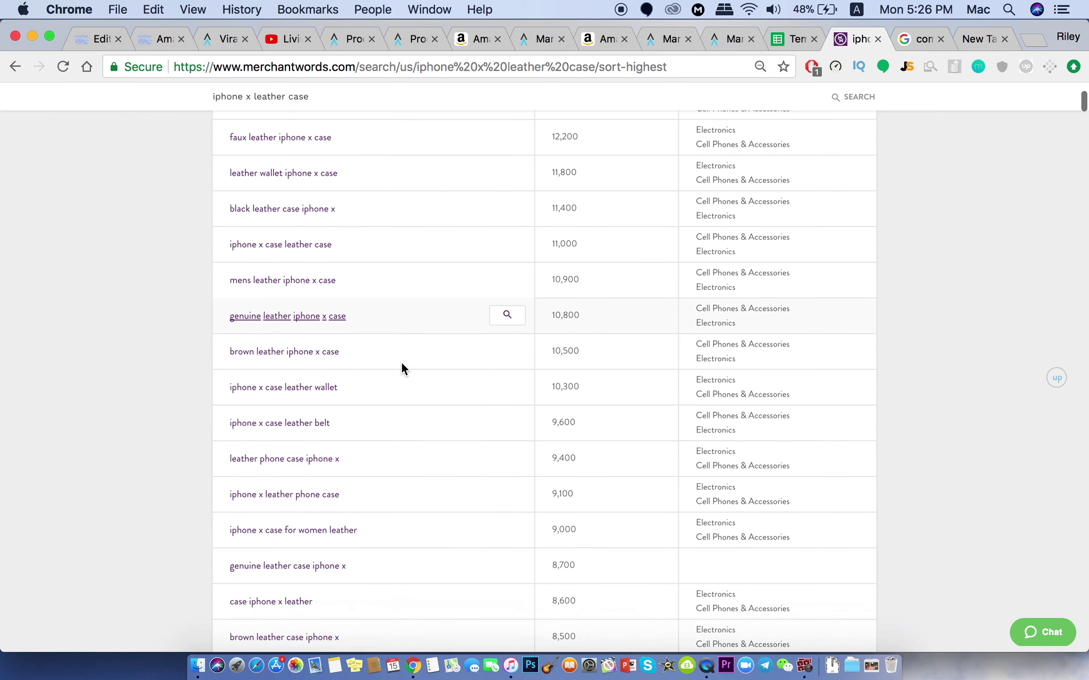
{"action": "scroll", "coordinate": [401, 362], "scroll_direction": "down", "scroll_amount": 3}
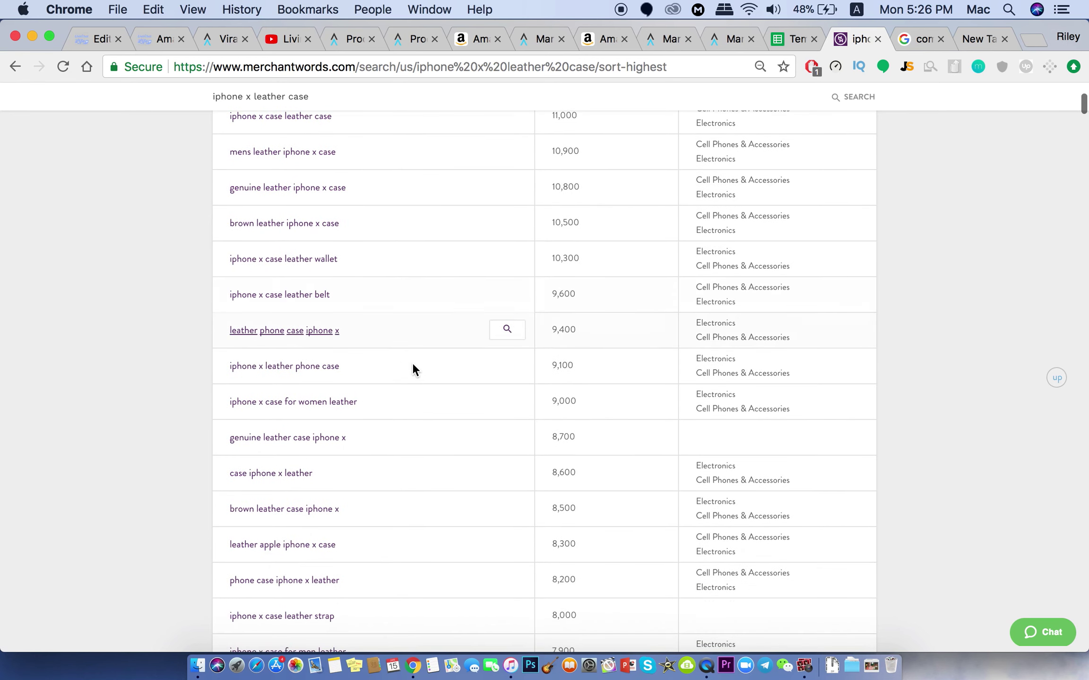
{"action": "scroll", "coordinate": [416, 365], "scroll_direction": "down", "scroll_amount": 2}
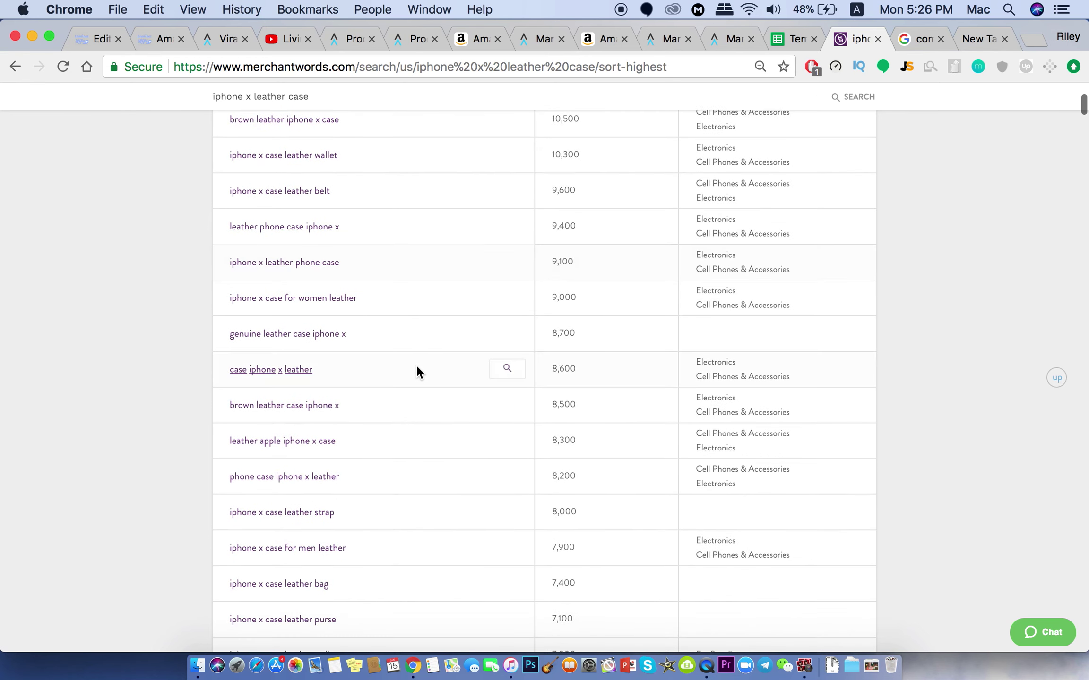
{"action": "scroll", "coordinate": [396, 383], "scroll_direction": "down", "scroll_amount": 2}
{"action": "scroll", "coordinate": [383, 397], "scroll_direction": "down", "scroll_amount": 2}
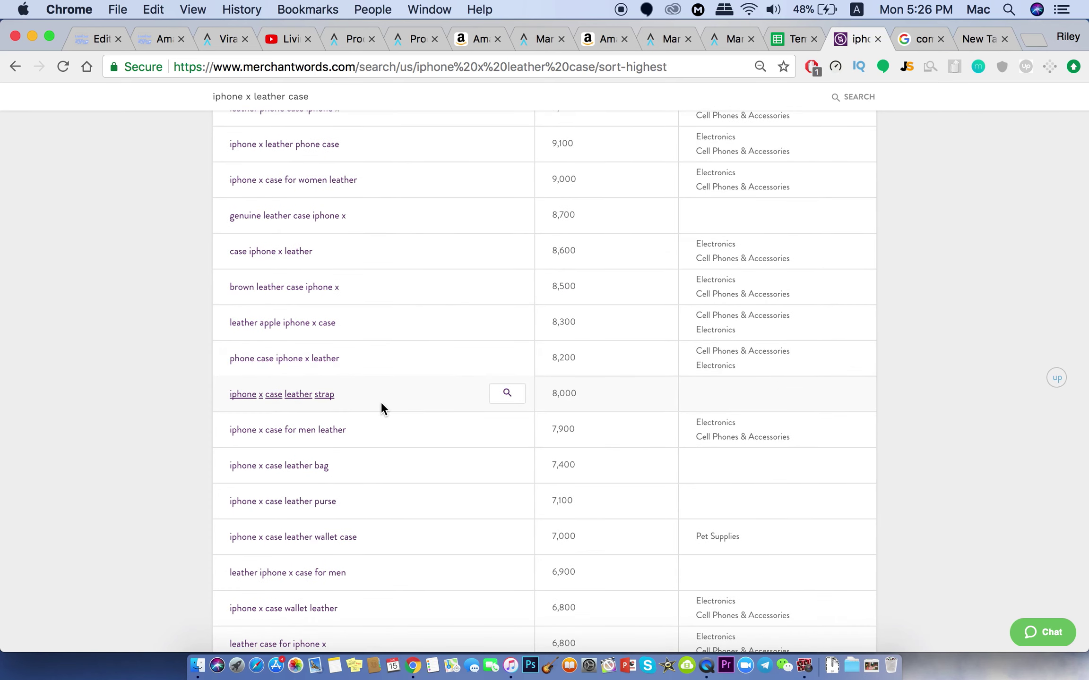
{"action": "scroll", "coordinate": [380, 402], "scroll_direction": "down", "scroll_amount": 2}
{"action": "scroll", "coordinate": [373, 390], "scroll_direction": "down", "scroll_amount": 3}
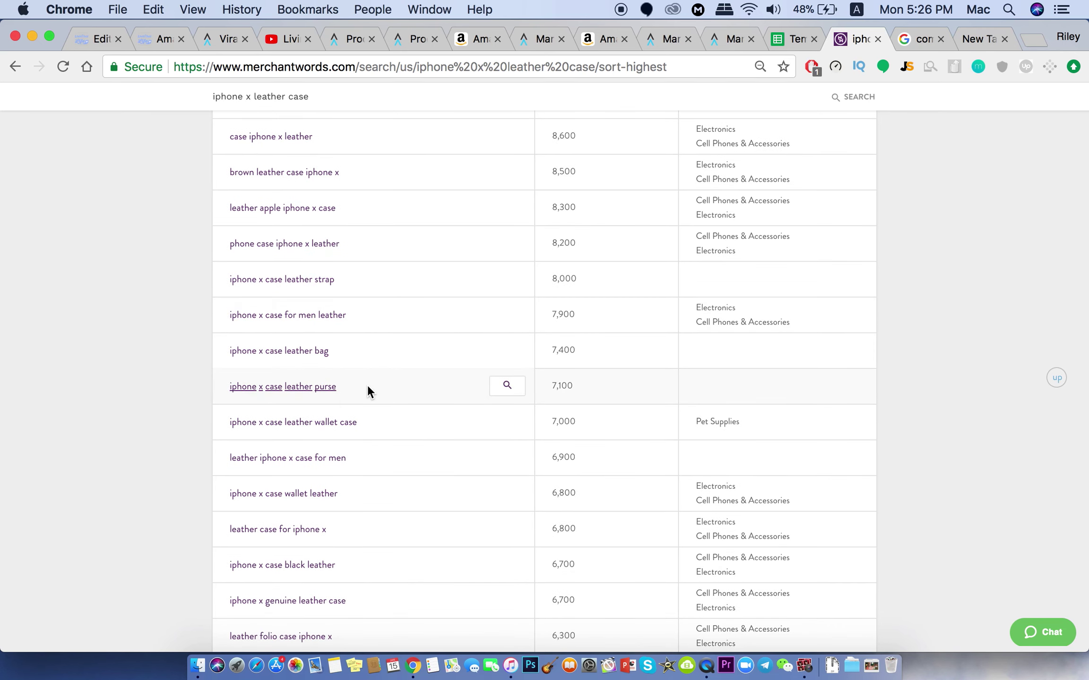
{"action": "scroll", "coordinate": [367, 387], "scroll_direction": "down", "scroll_amount": 8}
{"action": "scroll", "coordinate": [368, 388], "scroll_direction": "down", "scroll_amount": 4}
{"action": "scroll", "coordinate": [408, 412], "scroll_direction": "down", "scroll_amount": 4}
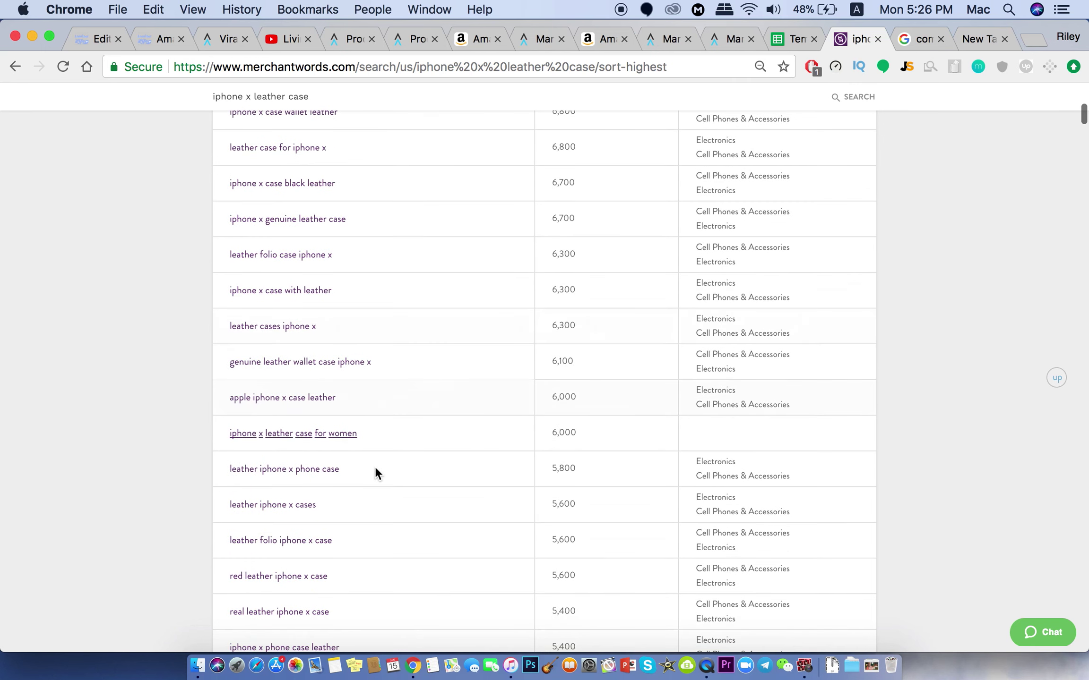
{"action": "scroll", "coordinate": [375, 468], "scroll_direction": "down", "scroll_amount": 8}
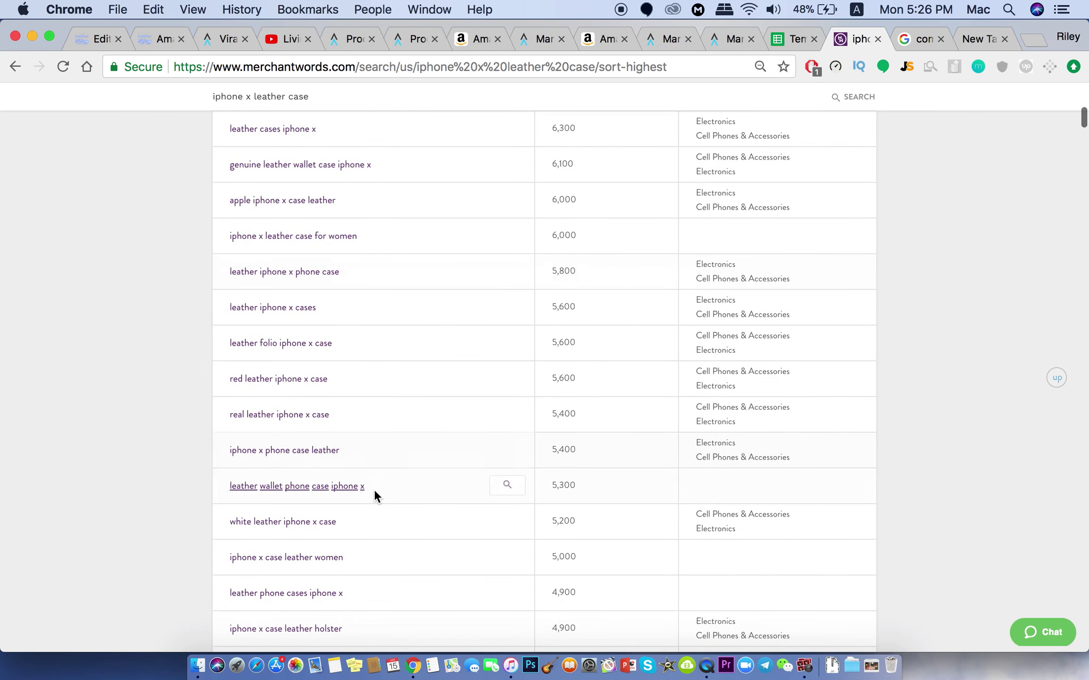
{"action": "scroll", "coordinate": [375, 491], "scroll_direction": "down", "scroll_amount": 4}
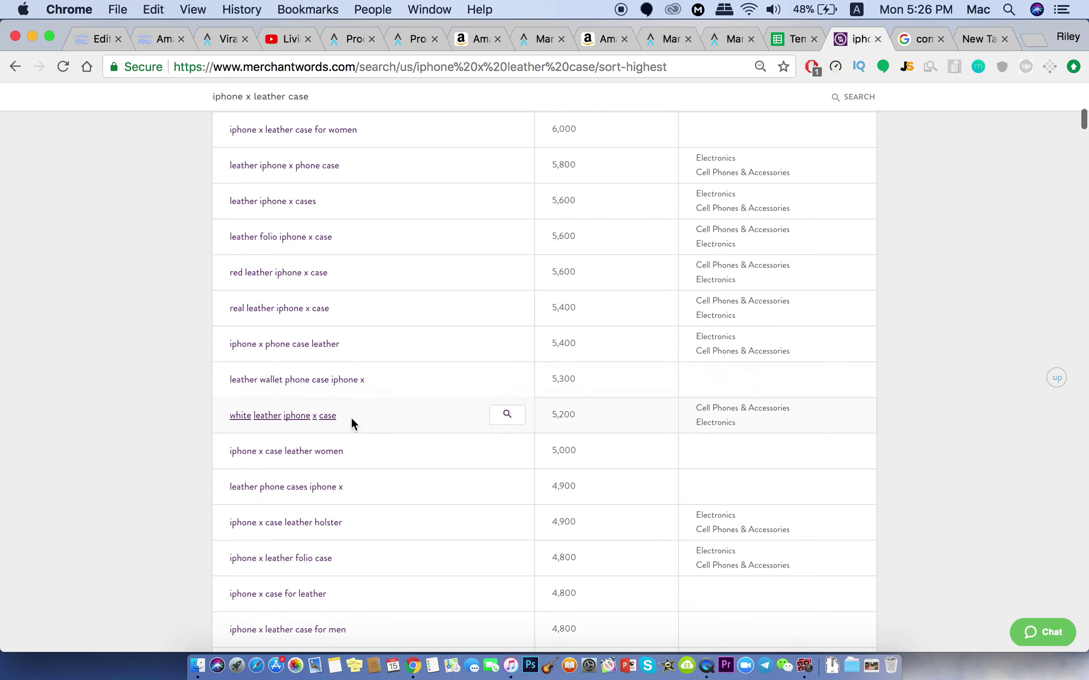
{"action": "scroll", "coordinate": [350, 416], "scroll_direction": "down", "scroll_amount": 6}
{"action": "scroll", "coordinate": [377, 428], "scroll_direction": "down", "scroll_amount": 4}
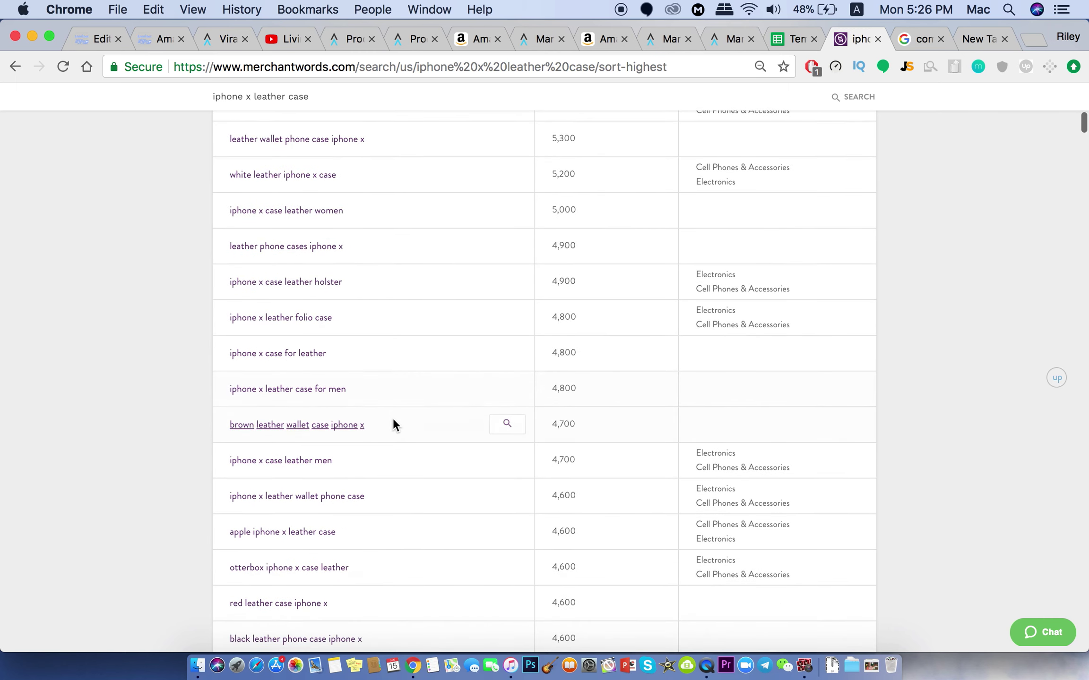
{"action": "scroll", "coordinate": [482, 460], "scroll_direction": "down", "scroll_amount": 20}
{"action": "scroll", "coordinate": [525, 463], "scroll_direction": "down", "scroll_amount": 3}
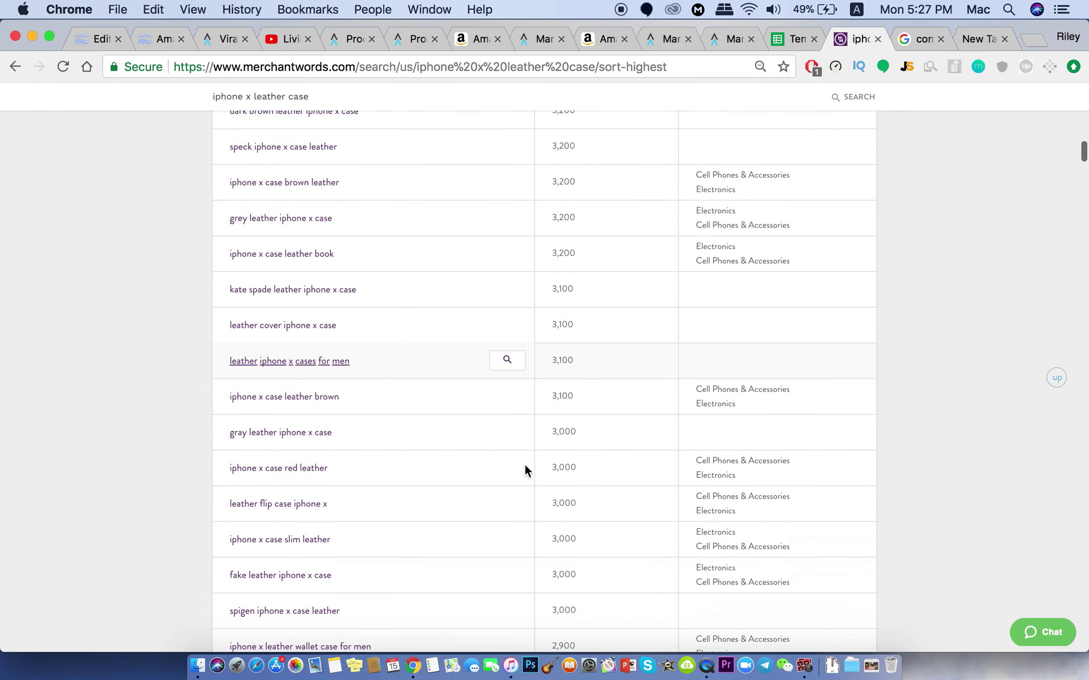
{"action": "scroll", "coordinate": [665, 467], "scroll_direction": "down", "scroll_amount": 13}
{"action": "scroll", "coordinate": [665, 467], "scroll_direction": "down", "scroll_amount": 12}
{"action": "scroll", "coordinate": [665, 474], "scroll_direction": "down", "scroll_amount": 17}
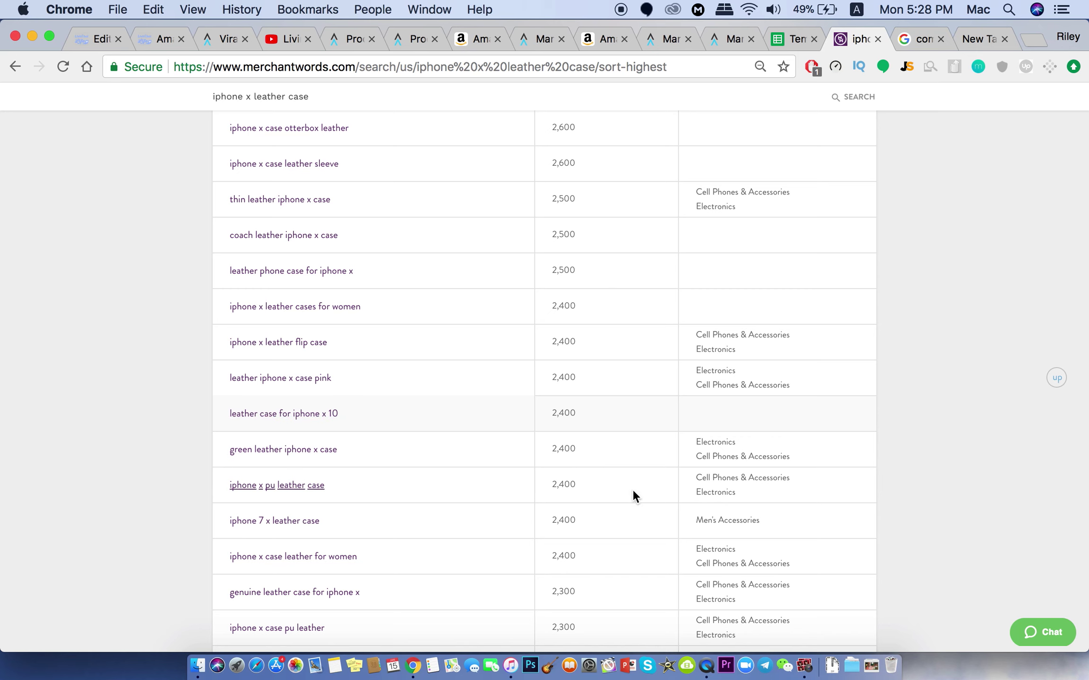
{"action": "scroll", "coordinate": [657, 492], "scroll_direction": "down", "scroll_amount": 3}
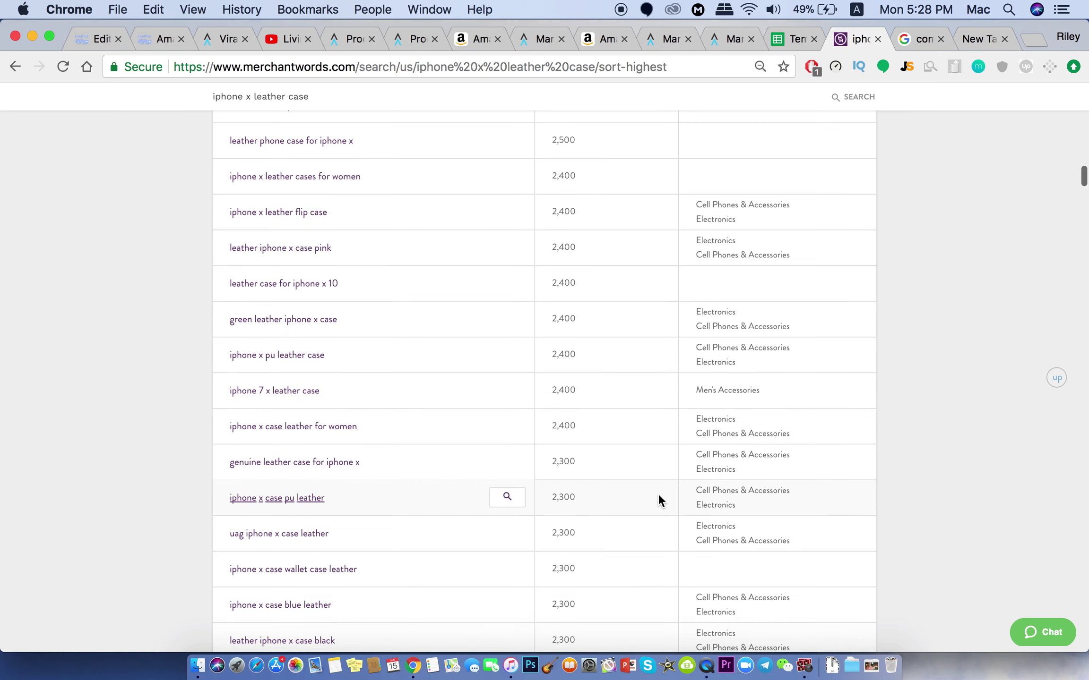
{"action": "scroll", "coordinate": [658, 495], "scroll_direction": "down", "scroll_amount": 15}
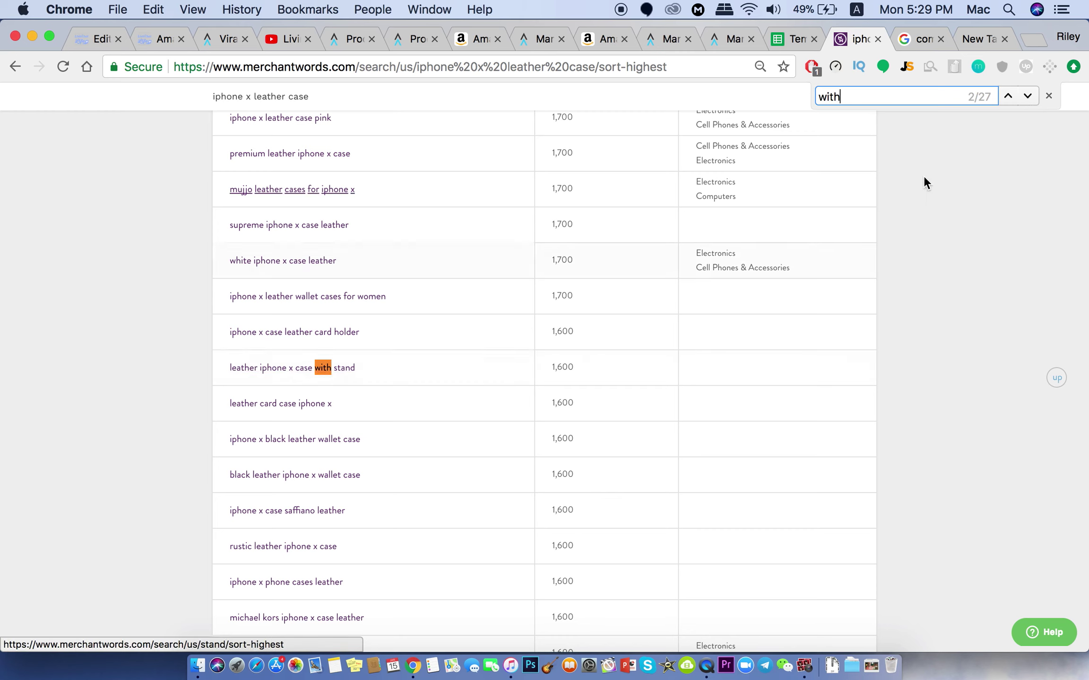
Cycle through the keyword matches for 'with', past the with stand and with screen protector rows
{"action": "left_click", "coordinate": [1007, 98]}
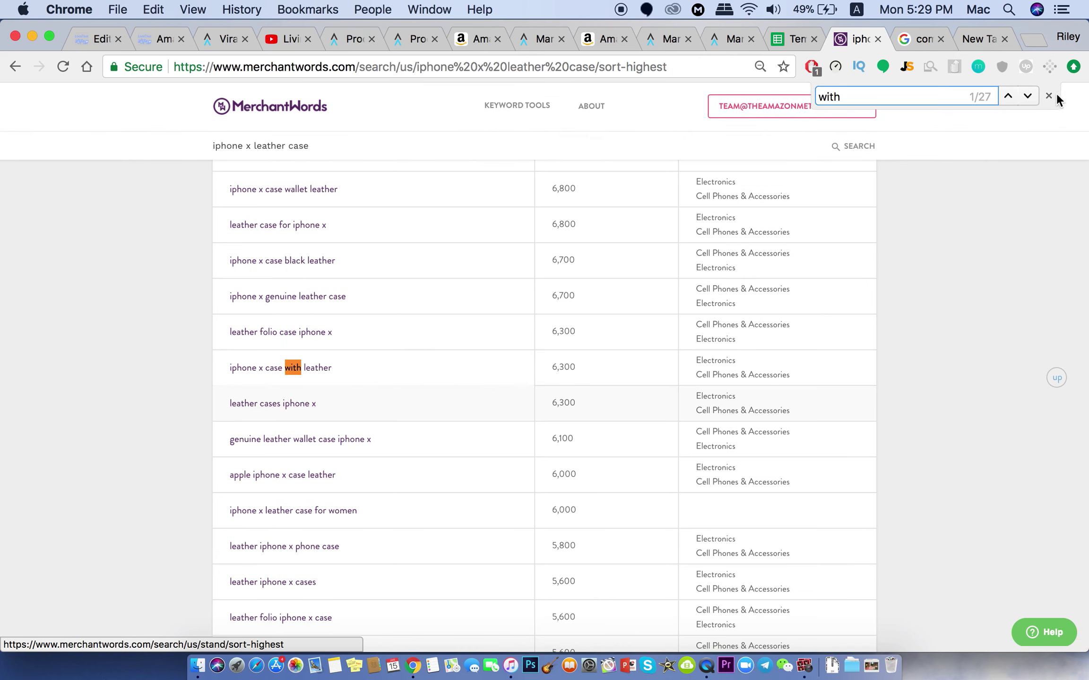
{"action": "left_click", "coordinate": [1027, 97]}
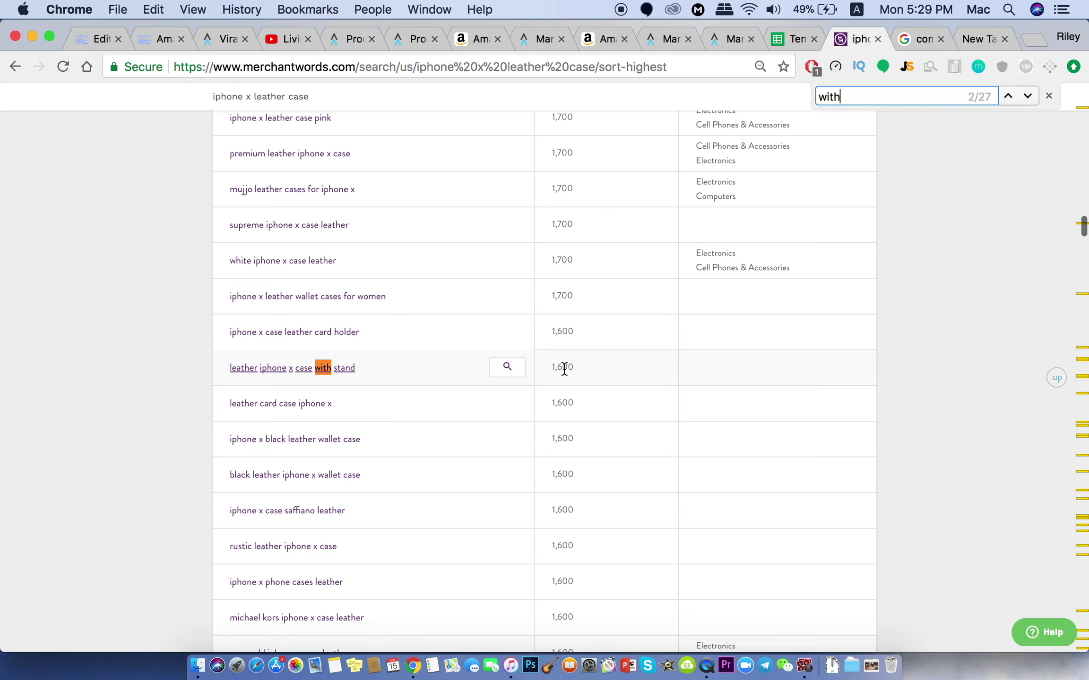
{"action": "left_click", "coordinate": [1023, 99]}
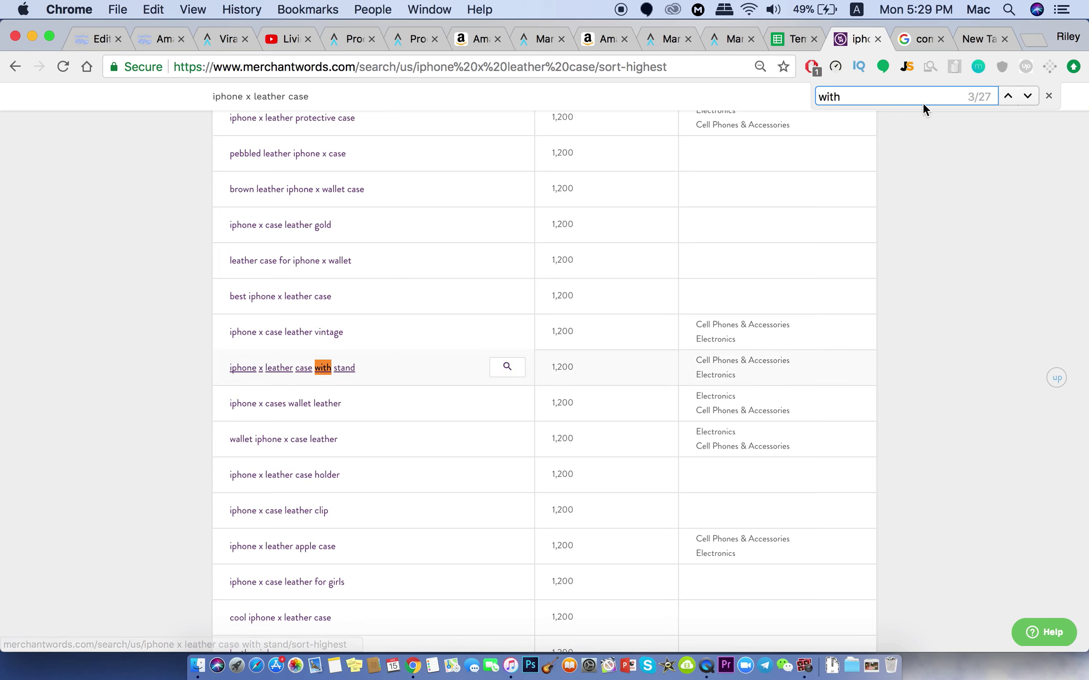
{"action": "left_click", "coordinate": [1028, 97]}
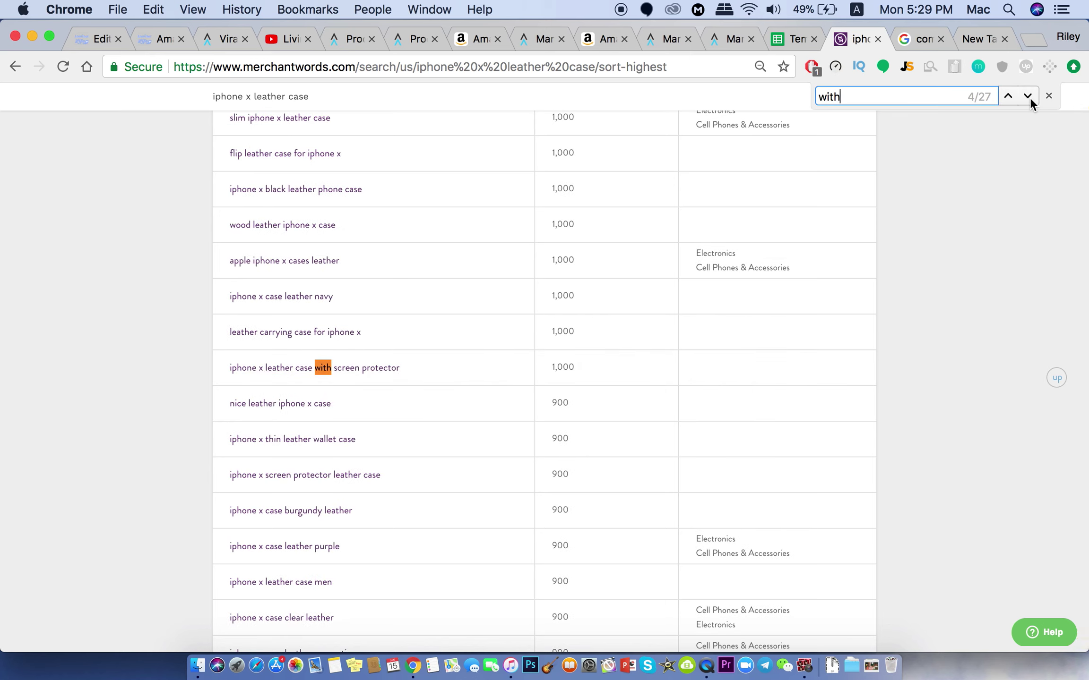
{"action": "left_click", "coordinate": [1028, 97]}
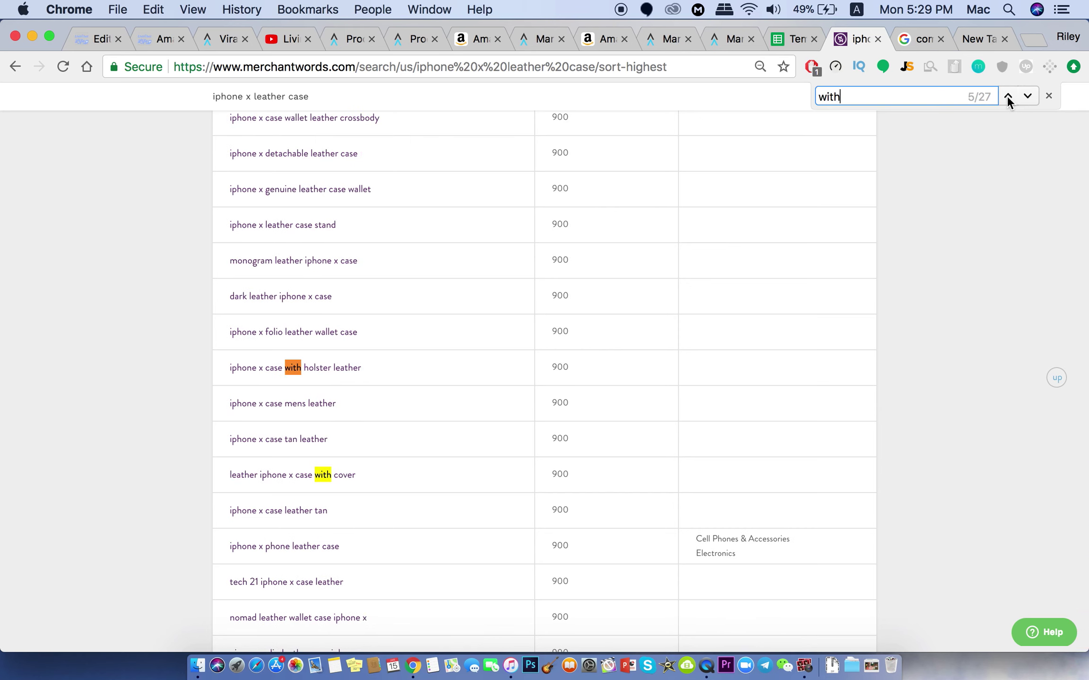
{"action": "scroll", "coordinate": [342, 367], "scroll_direction": "up", "scroll_amount": 10}
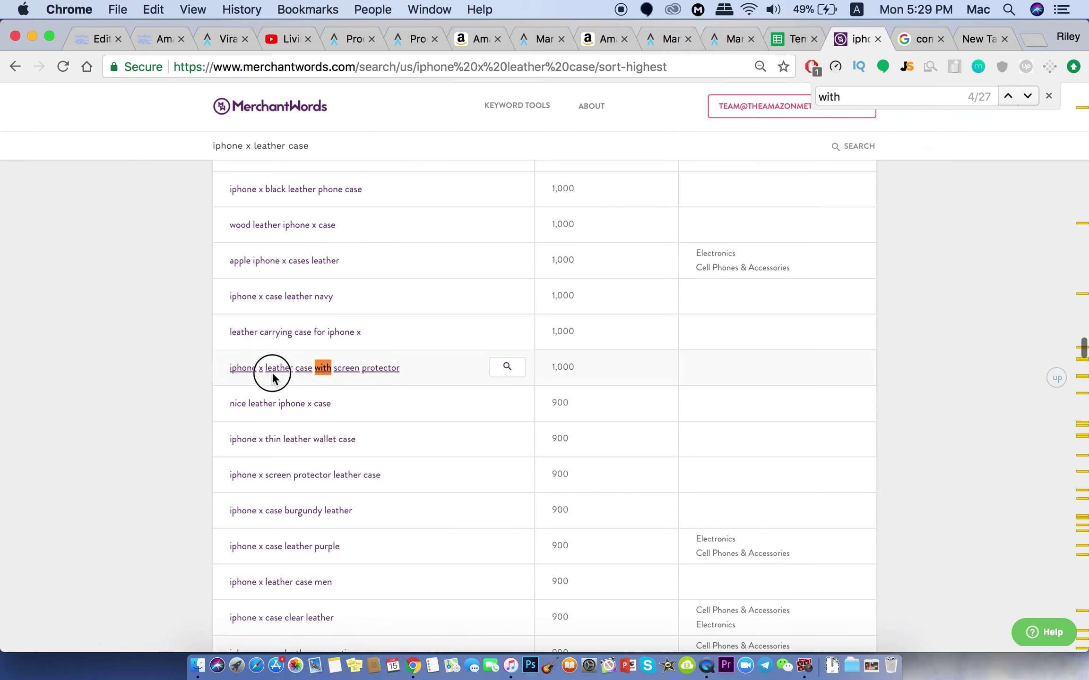
{"action": "left_click_drag", "start_coordinate": [304, 372], "coordinate": [487, 382]}
{"action": "left_click", "coordinate": [491, 372]}
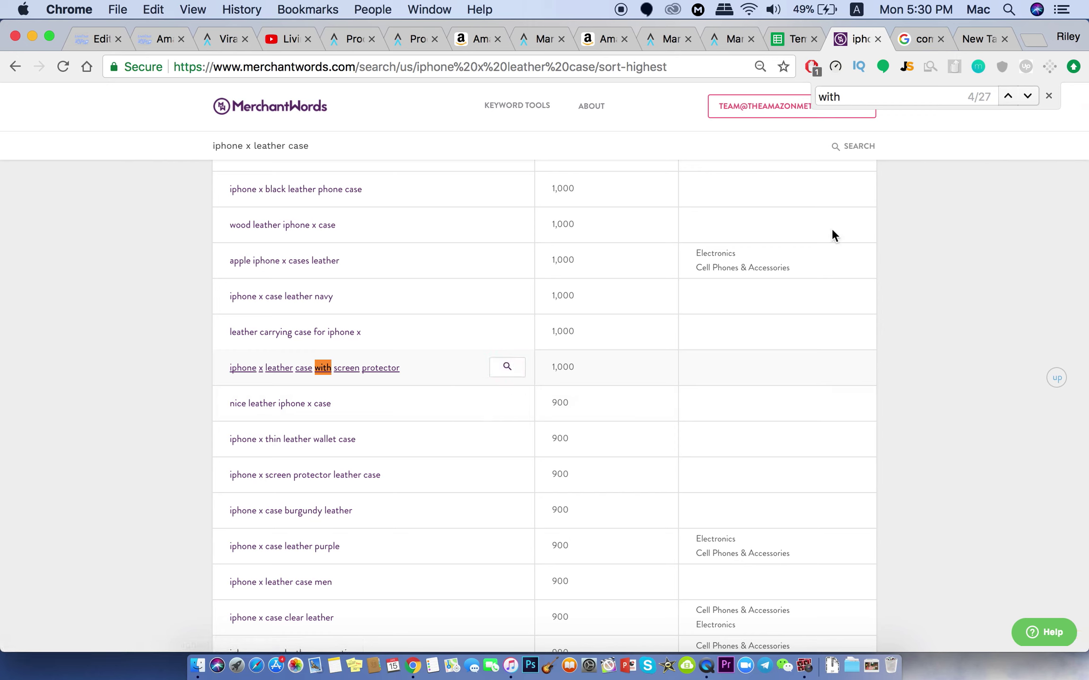
Go back to the 'leather iphone x case with stand' match and bring up its row's search icon
{"action": "left_click", "coordinate": [1027, 96]}
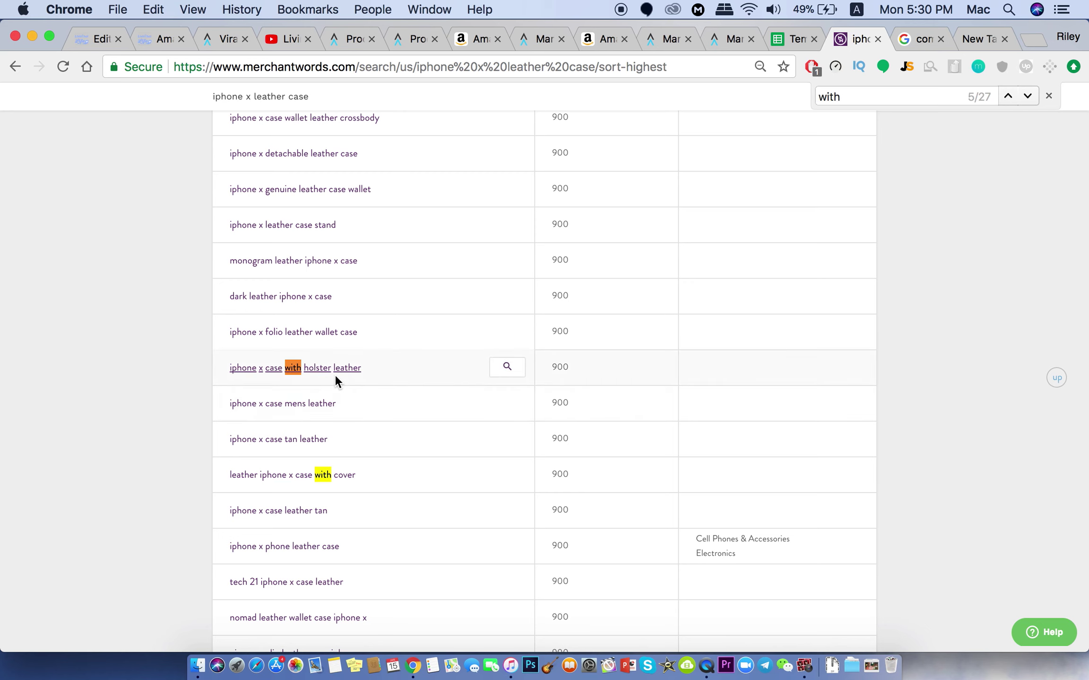
{"action": "double_click", "coordinate": [1028, 97]}
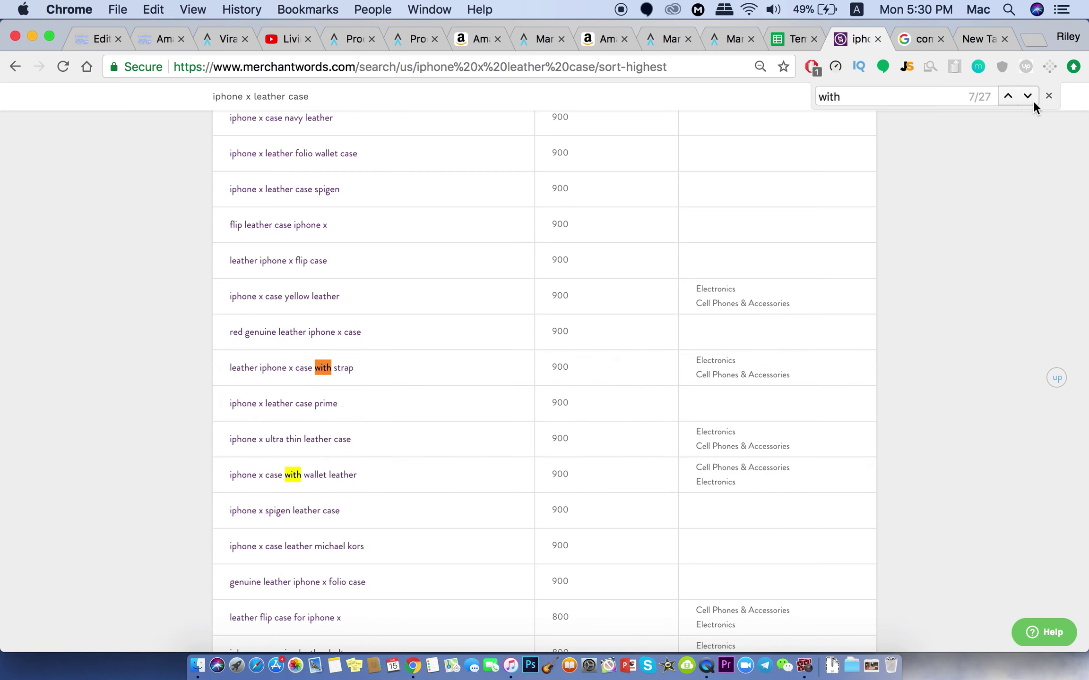
{"action": "double_click", "coordinate": [1008, 97]}
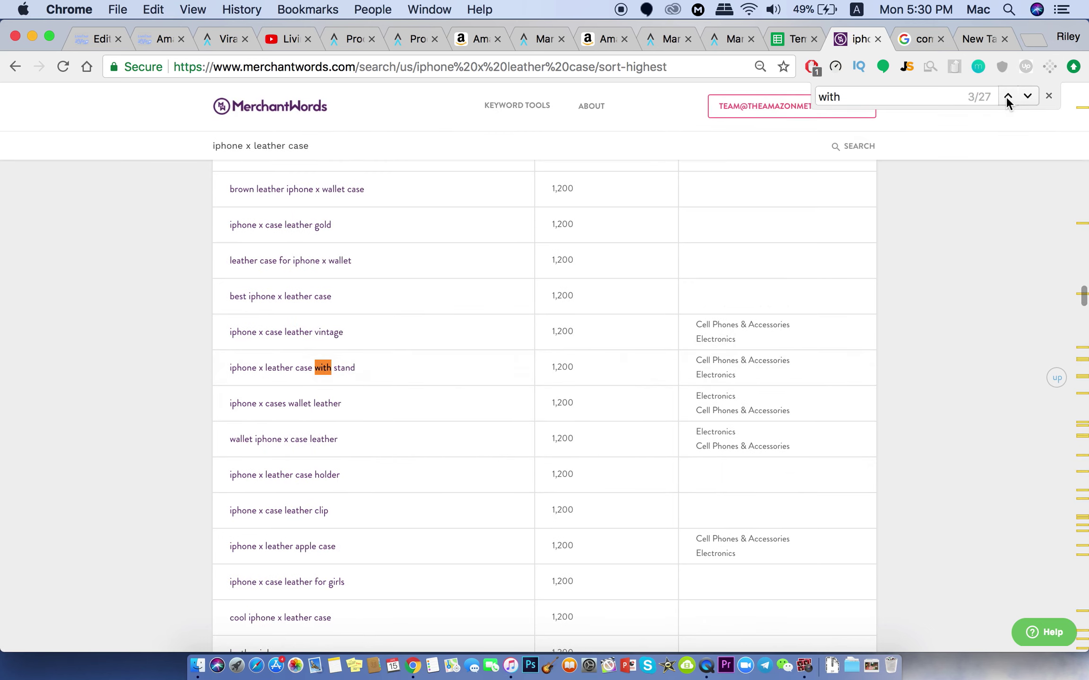
{"action": "triple_click", "coordinate": [1008, 97]}
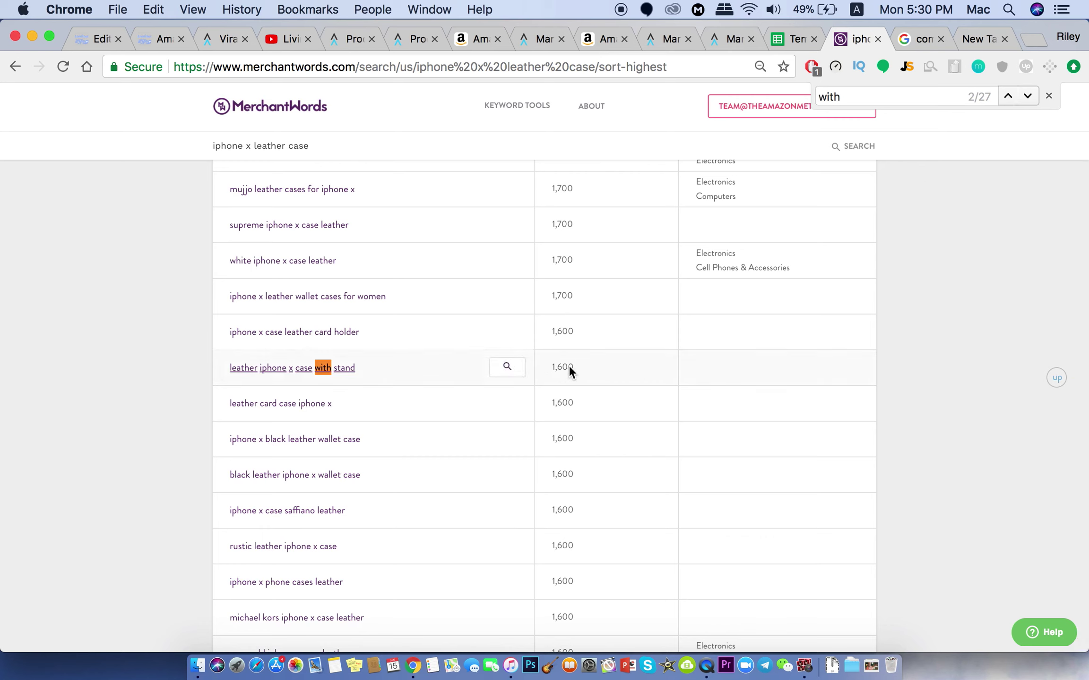
{"action": "mouse_move", "coordinate": [500, 376]}
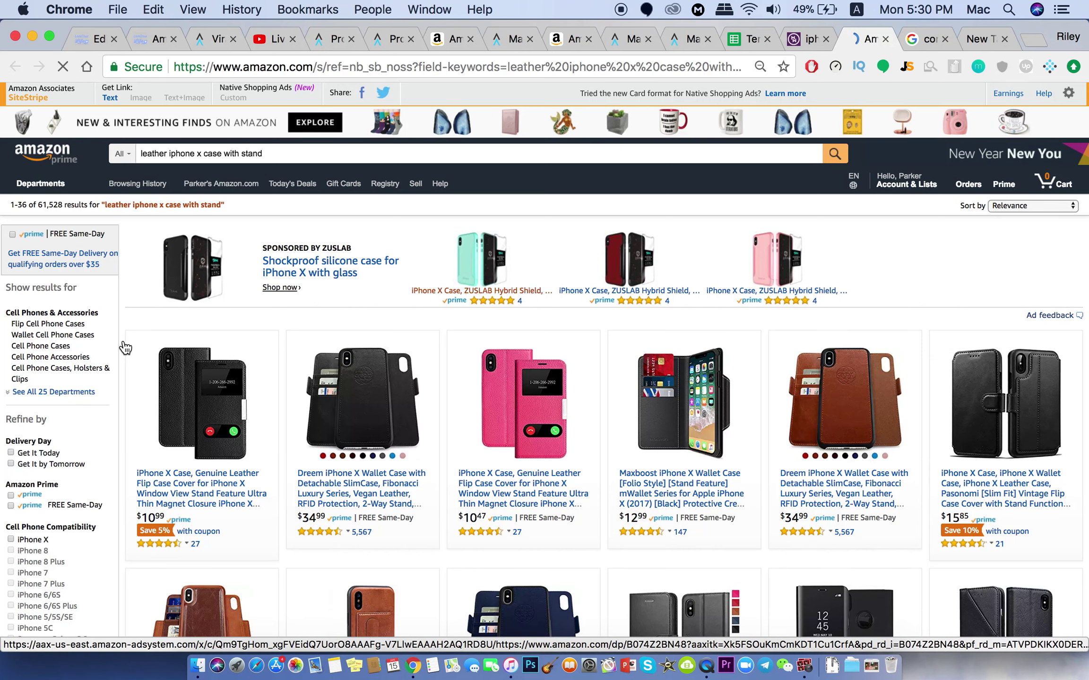
Find every 'stand' mention in the Amazon with-stand results and step through the matches
{"action": "scroll", "coordinate": [124, 346], "scroll_direction": "down", "scroll_amount": 3}
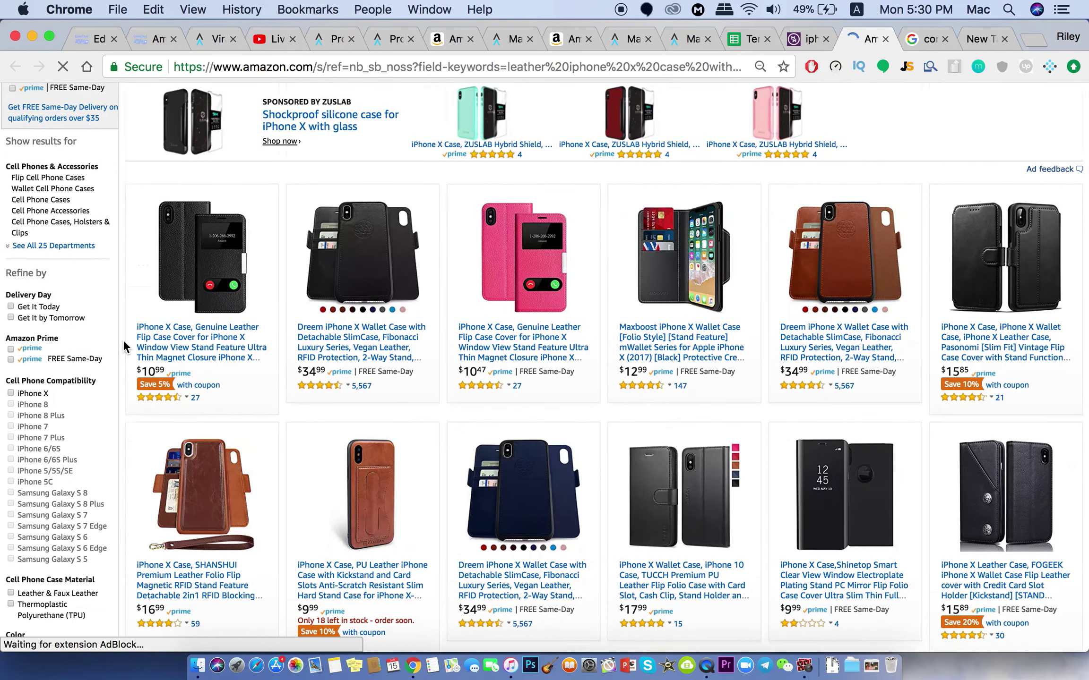
{"action": "scroll", "coordinate": [123, 341], "scroll_direction": "down", "scroll_amount": 3}
{"action": "scroll", "coordinate": [123, 347], "scroll_direction": "down", "scroll_amount": 1}
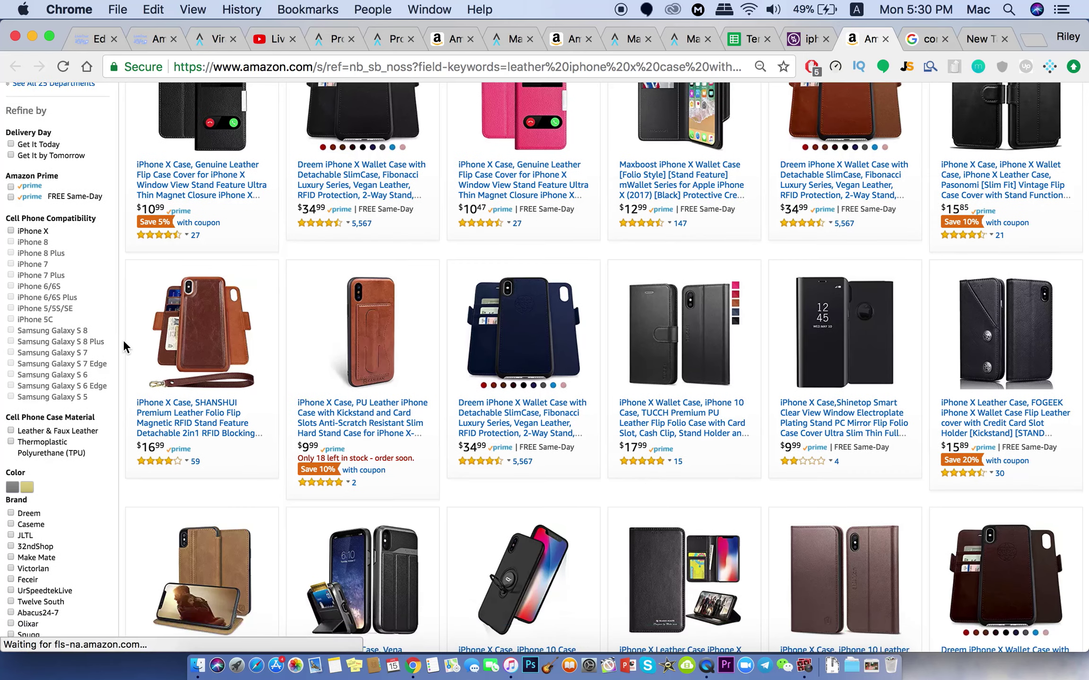
{"action": "scroll", "coordinate": [122, 339], "scroll_direction": "down", "scroll_amount": 2}
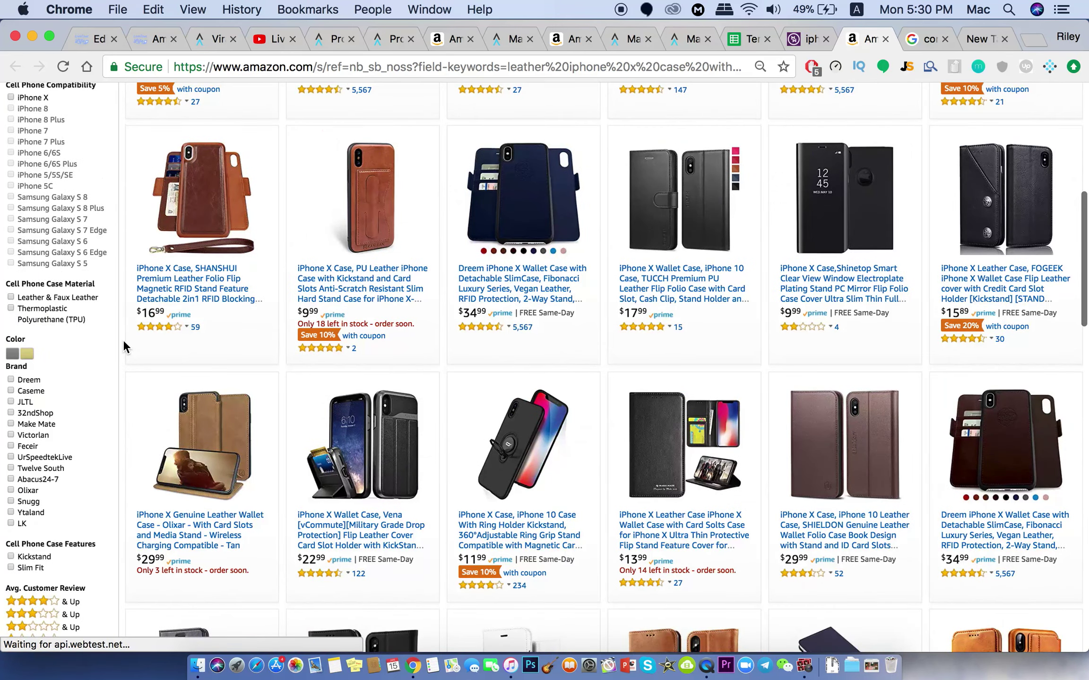
{"action": "key", "text": "super+f"}
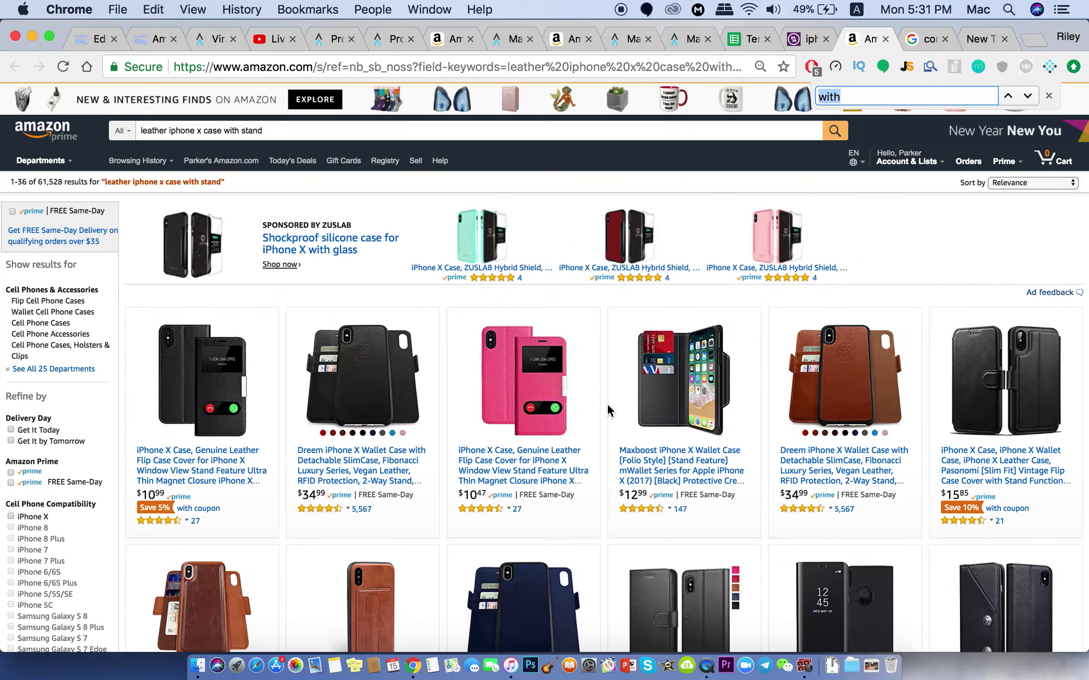
{"action": "type", "text": "sta"}
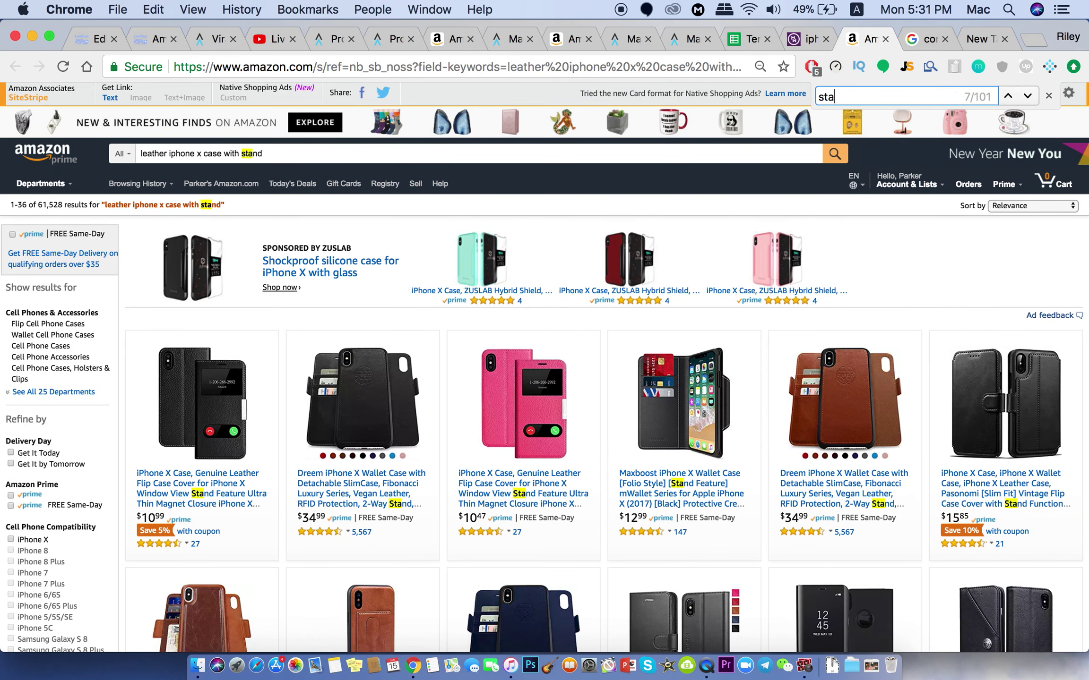
{"action": "type", "text": "nd"}
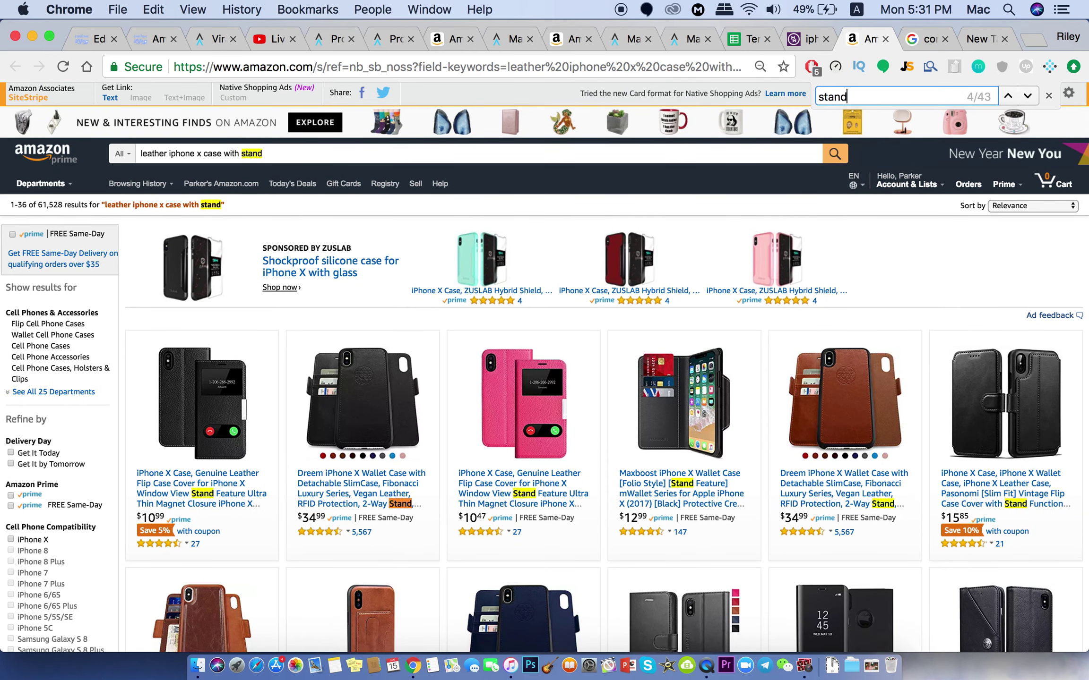
{"action": "left_click", "coordinate": [1028, 97]}
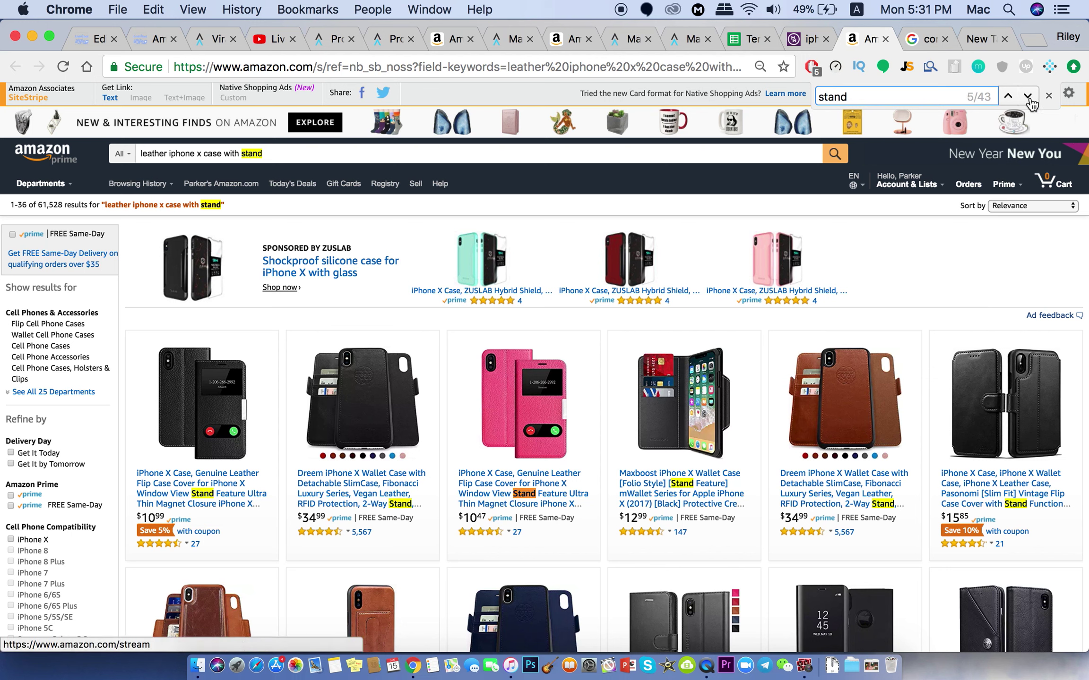
{"action": "left_click", "coordinate": [1028, 97]}
{"action": "left_click", "coordinate": [1028, 97]}
{"action": "left_click", "coordinate": [1028, 97]}
{"action": "left_click", "coordinate": [1028, 97]}
{"action": "left_click", "coordinate": [1028, 96]}
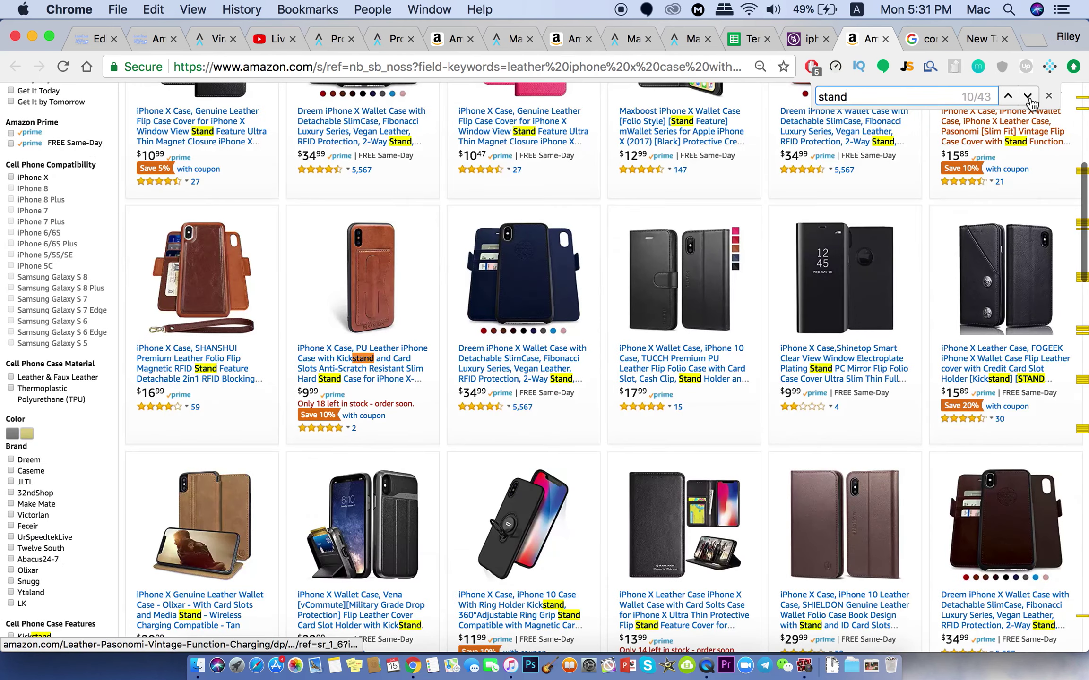
Return to the MerchantWords keyword list and search it for 'with' again
{"action": "scroll", "coordinate": [770, 390], "scroll_direction": "down", "scroll_amount": 10}
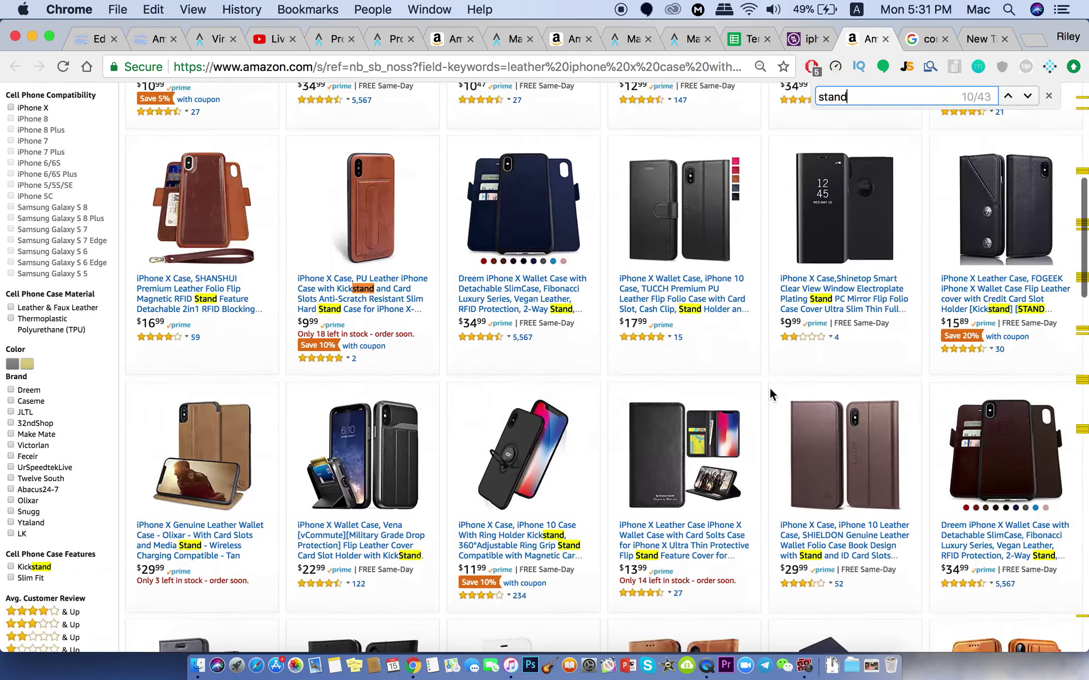
{"action": "scroll", "coordinate": [770, 390], "scroll_direction": "down", "scroll_amount": 5}
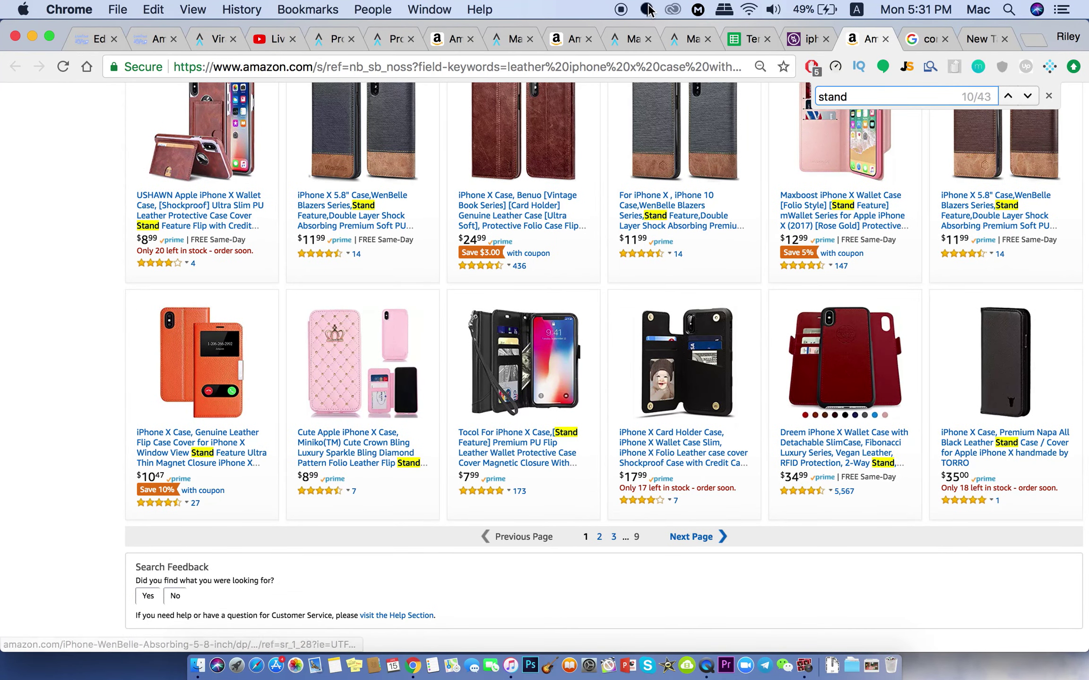
{"action": "left_click", "coordinate": [794, 40]}
{"action": "key", "text": "super+f"}
{"action": "type", "text": "with"}
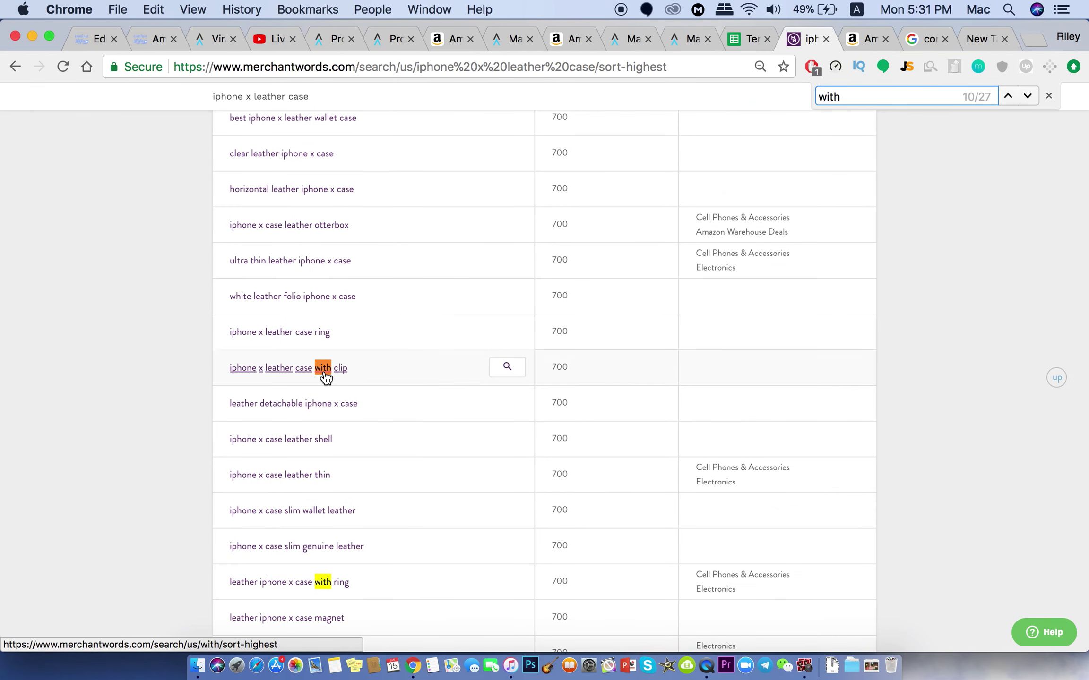
Search Amazon for 'iphone x leather case with clip' from its MerchantWords row
{"action": "left_click", "coordinate": [506, 368]}
{"action": "left_click", "coordinate": [446, 412]}
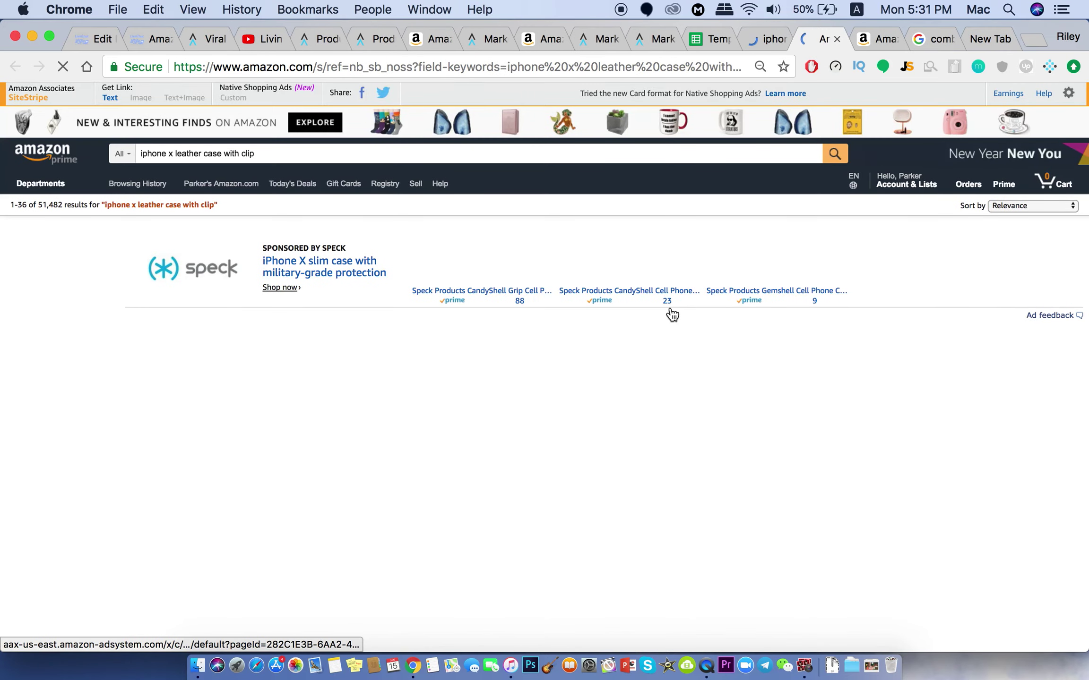
{"action": "scroll", "coordinate": [603, 325], "scroll_direction": "down", "scroll_amount": 2}
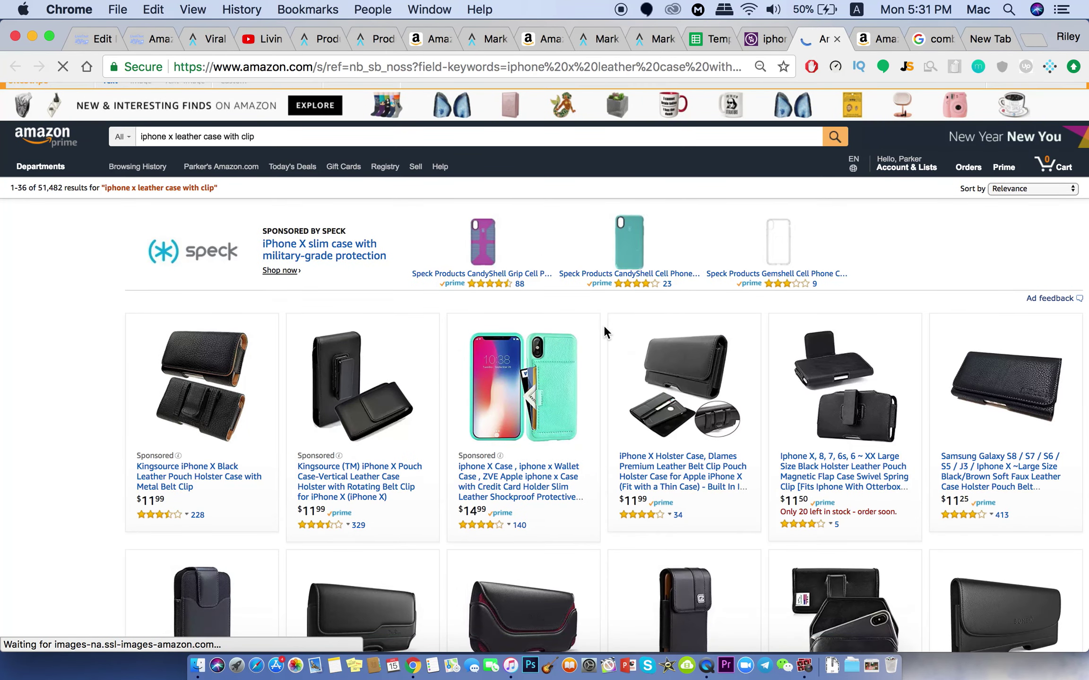
{"action": "scroll", "coordinate": [604, 331], "scroll_direction": "down", "scroll_amount": 1}
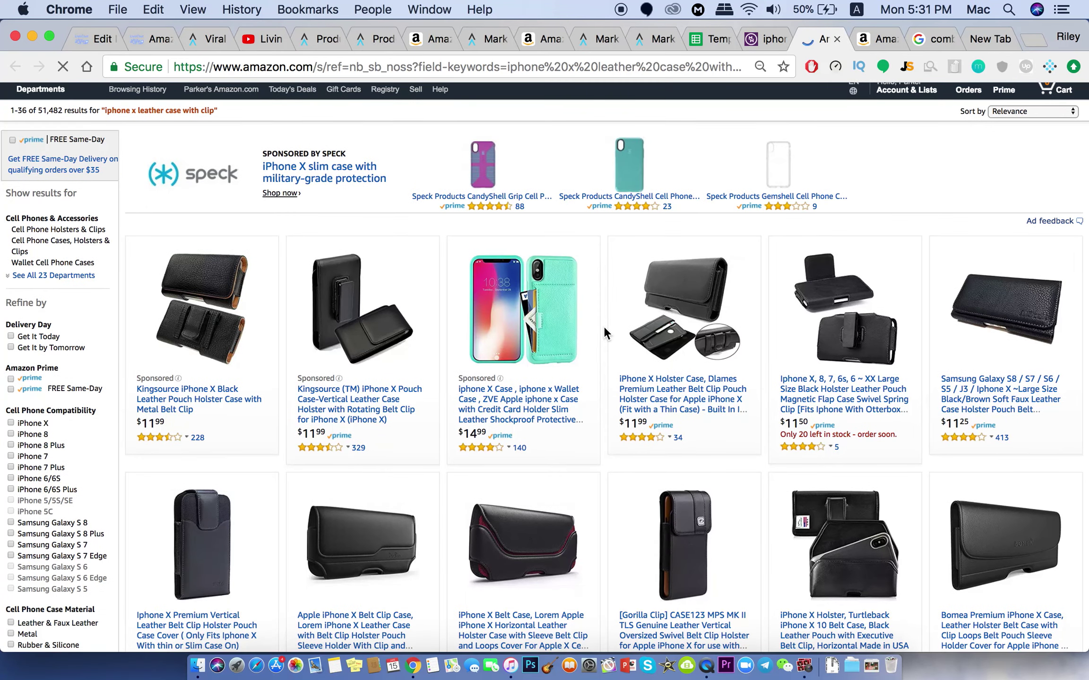
Highlight the 'clip' mentions on the results page and step through them
{"action": "key", "text": "super+f"}
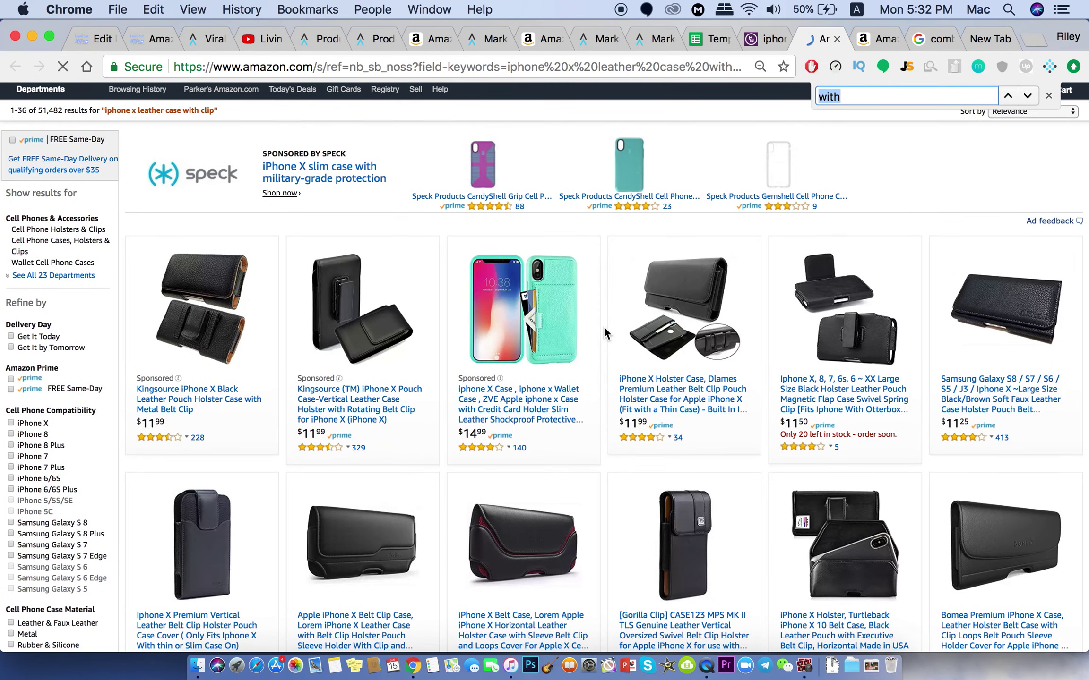
{"action": "type", "text": "clip"}
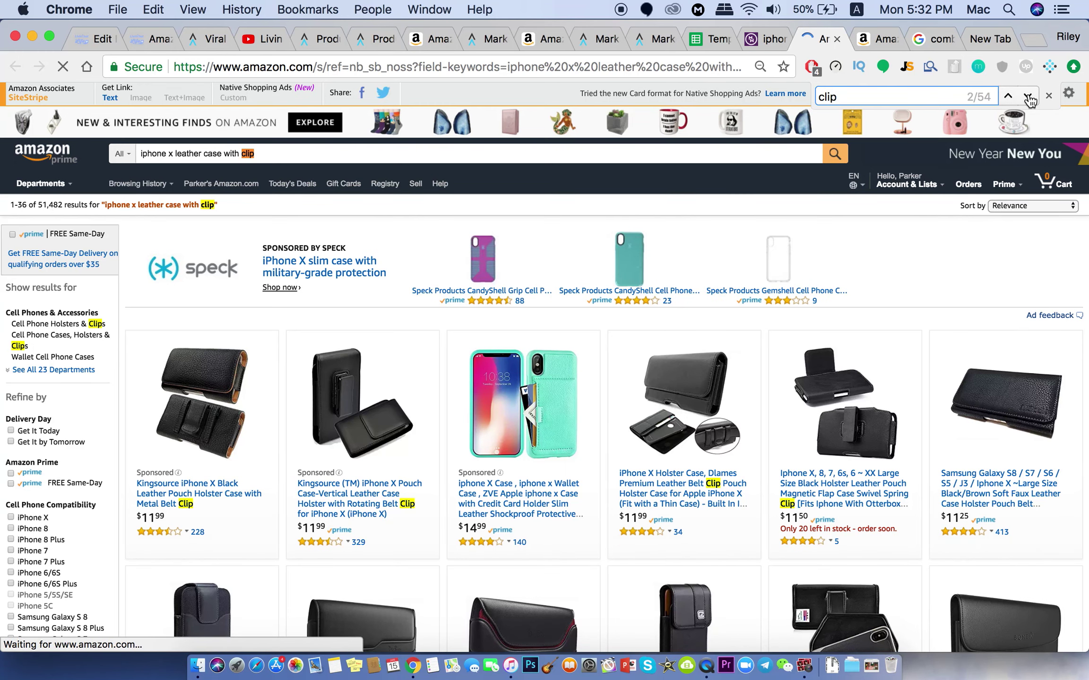
{"action": "left_click", "coordinate": [1028, 98]}
{"action": "left_click", "coordinate": [1028, 98]}
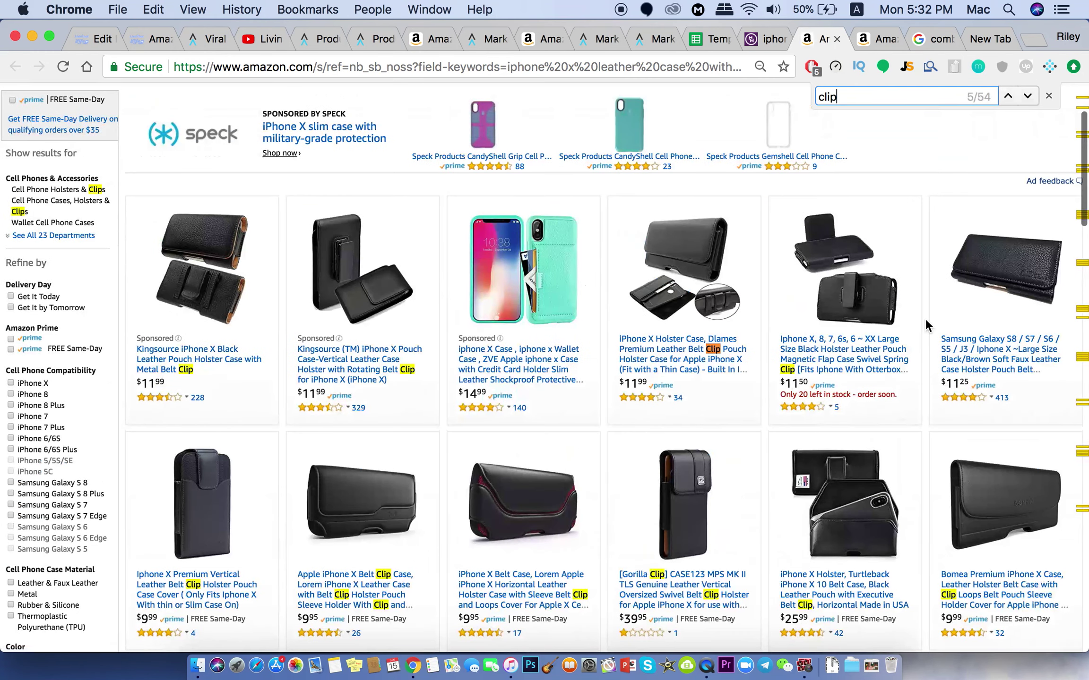
{"action": "scroll", "coordinate": [925, 317], "scroll_direction": "down", "scroll_amount": 3}
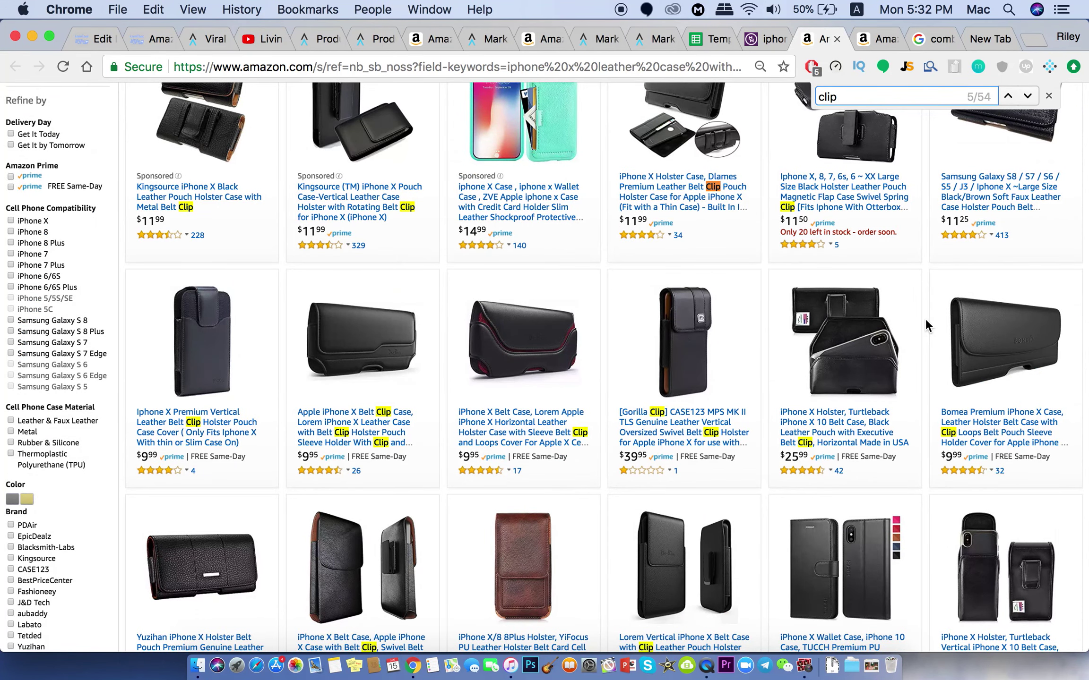
{"action": "scroll", "coordinate": [925, 321], "scroll_direction": "up", "scroll_amount": 1}
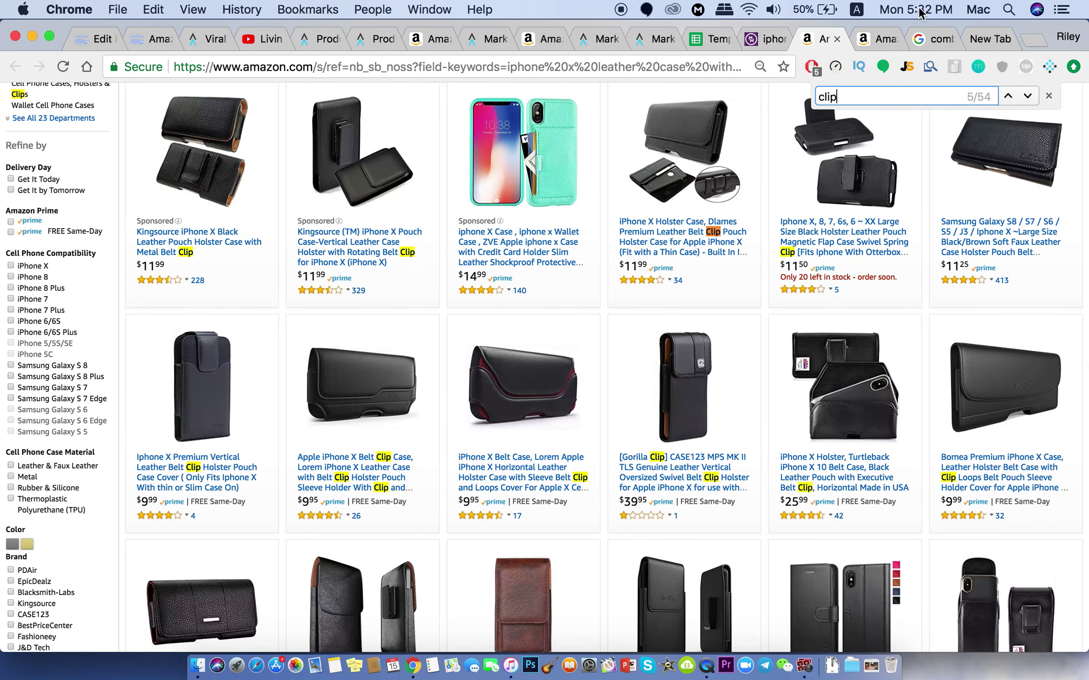
{"action": "scroll", "coordinate": [928, 313], "scroll_direction": "down", "scroll_amount": 10}
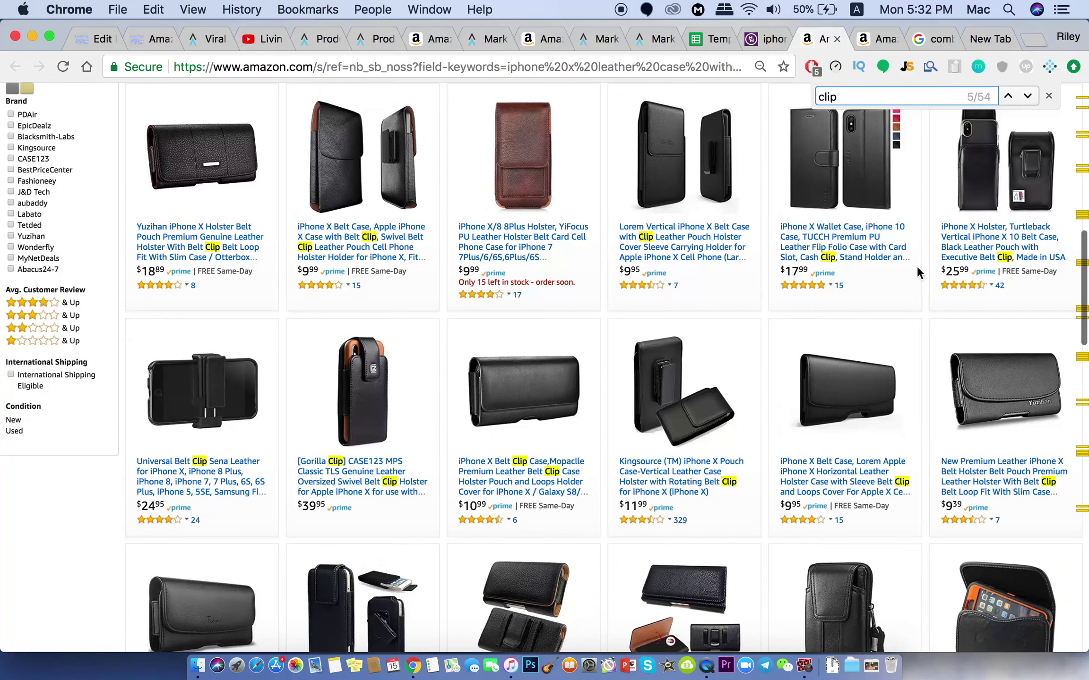
Back in MerchantWords, search Amazon for 'leather iphone x case with strap' from its row
{"action": "left_click", "coordinate": [769, 40]}
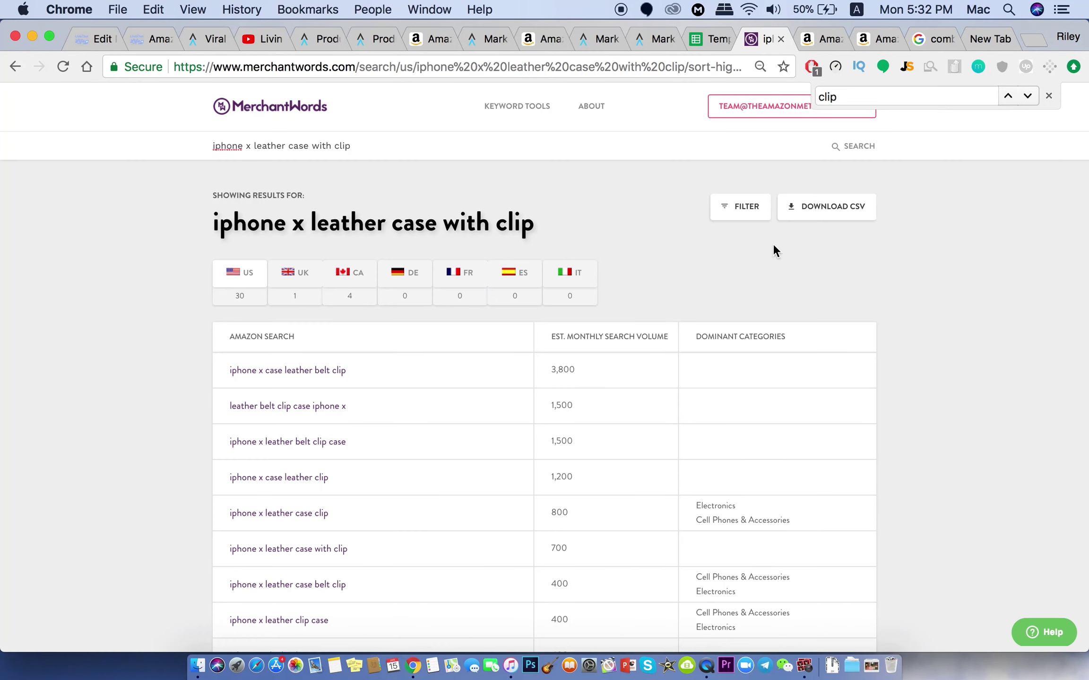
{"action": "left_click", "coordinate": [1027, 99]}
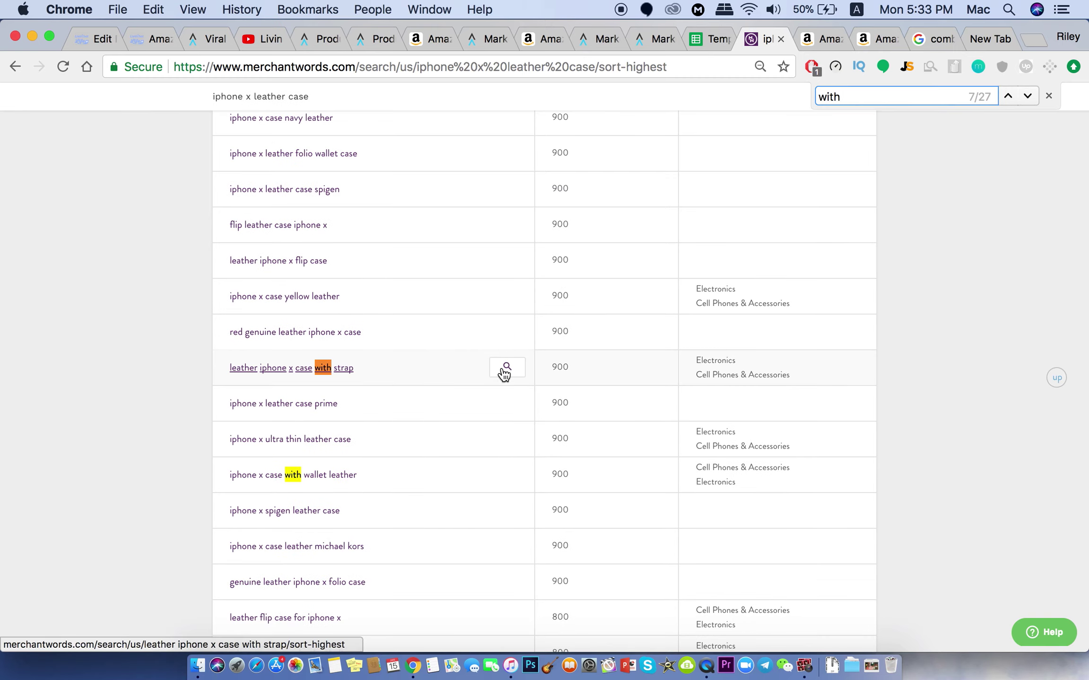
{"action": "left_click", "coordinate": [503, 369]}
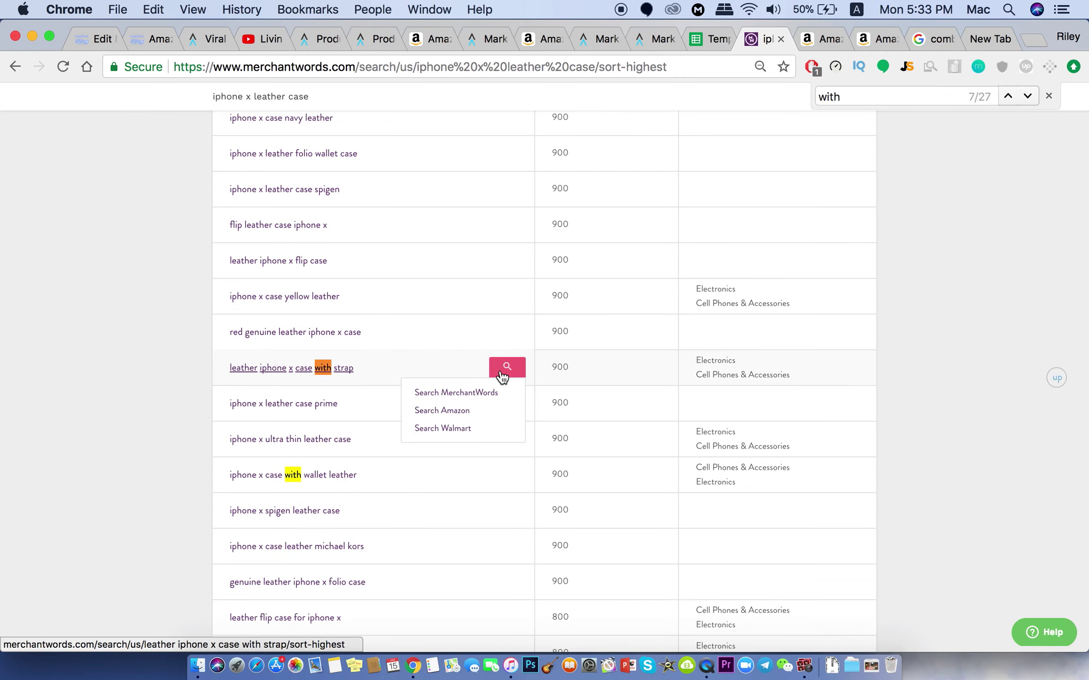
{"action": "left_click", "coordinate": [447, 412]}
Scroll through the with-strap results, then go back to MerchantWords and another open Amazon tab
{"action": "scroll", "coordinate": [605, 347], "scroll_direction": "down", "scroll_amount": 5}
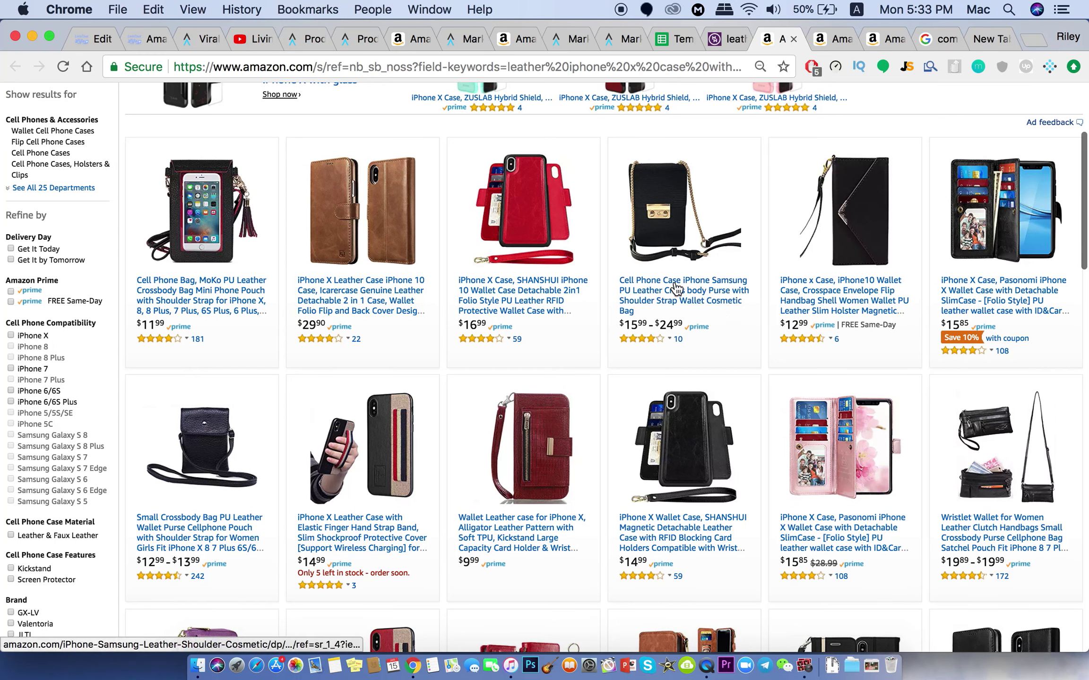
{"action": "scroll", "coordinate": [763, 322], "scroll_direction": "down", "scroll_amount": 5}
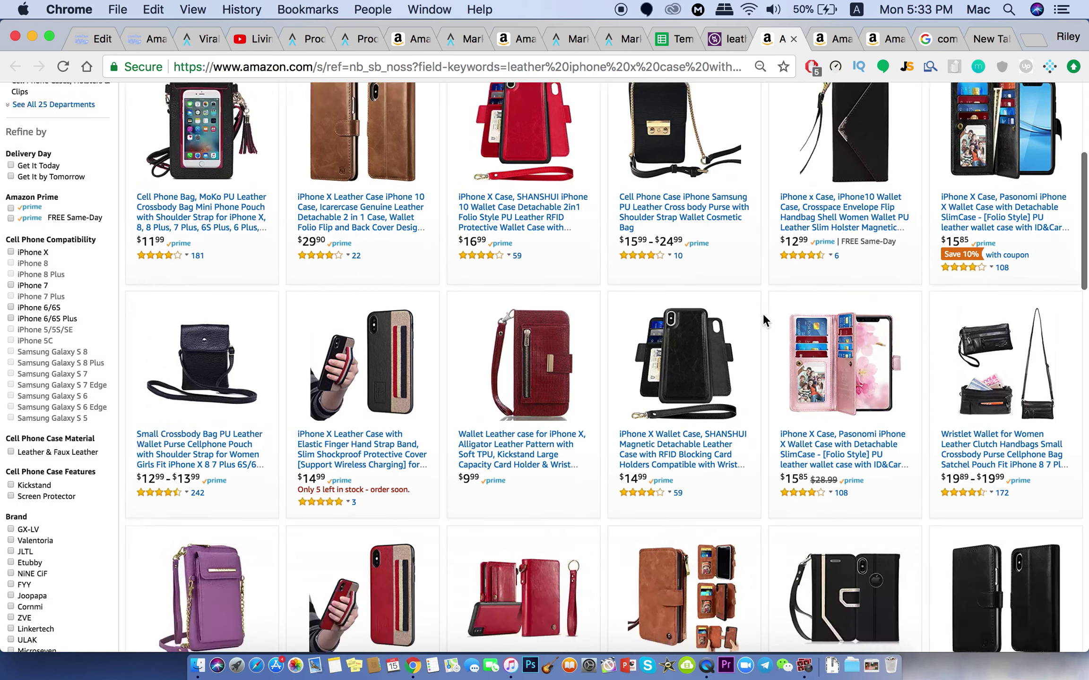
{"action": "scroll", "coordinate": [444, 320], "scroll_direction": "down", "scroll_amount": 8}
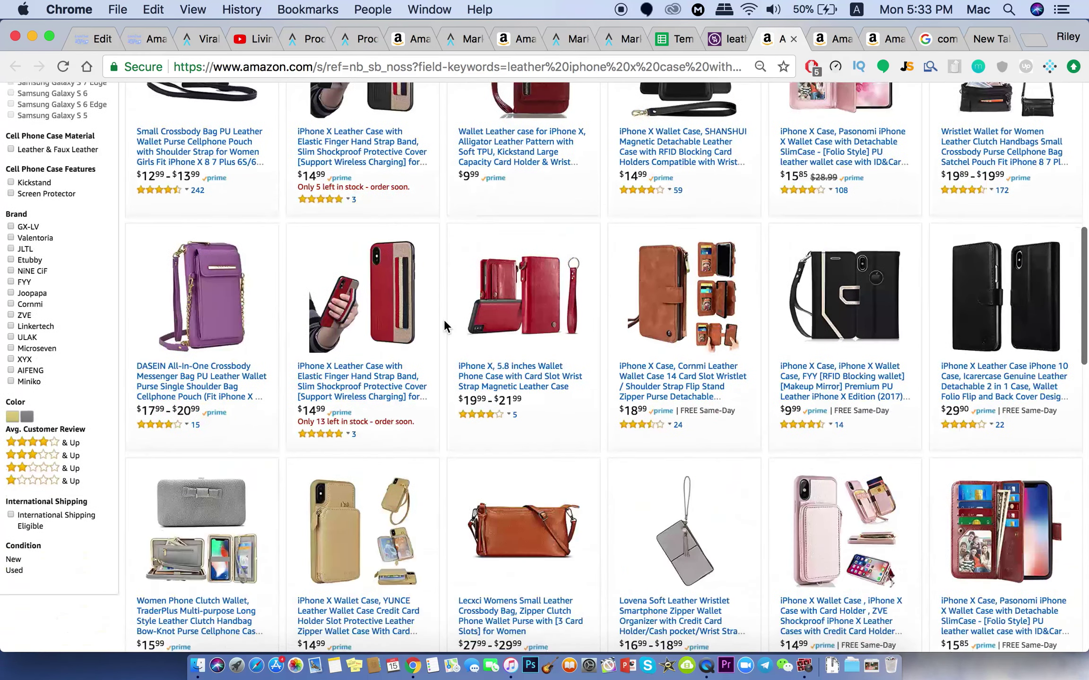
{"action": "scroll", "coordinate": [445, 320], "scroll_direction": "down", "scroll_amount": 9}
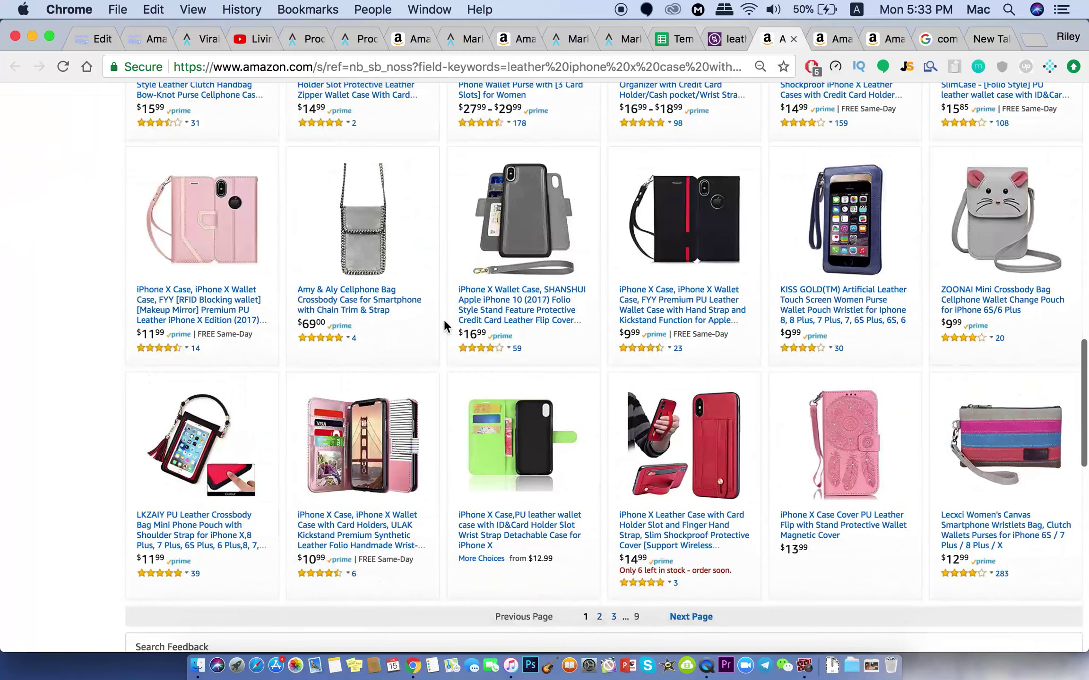
{"action": "scroll", "coordinate": [445, 320], "scroll_direction": "down", "scroll_amount": 2}
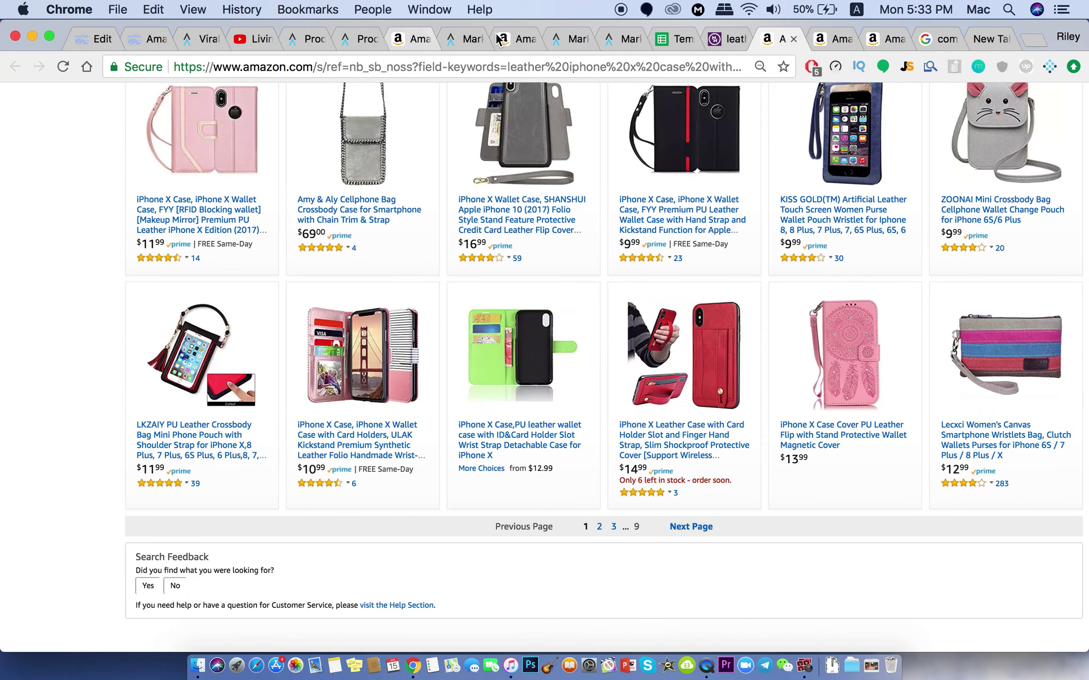
{"action": "left_click", "coordinate": [728, 39]}
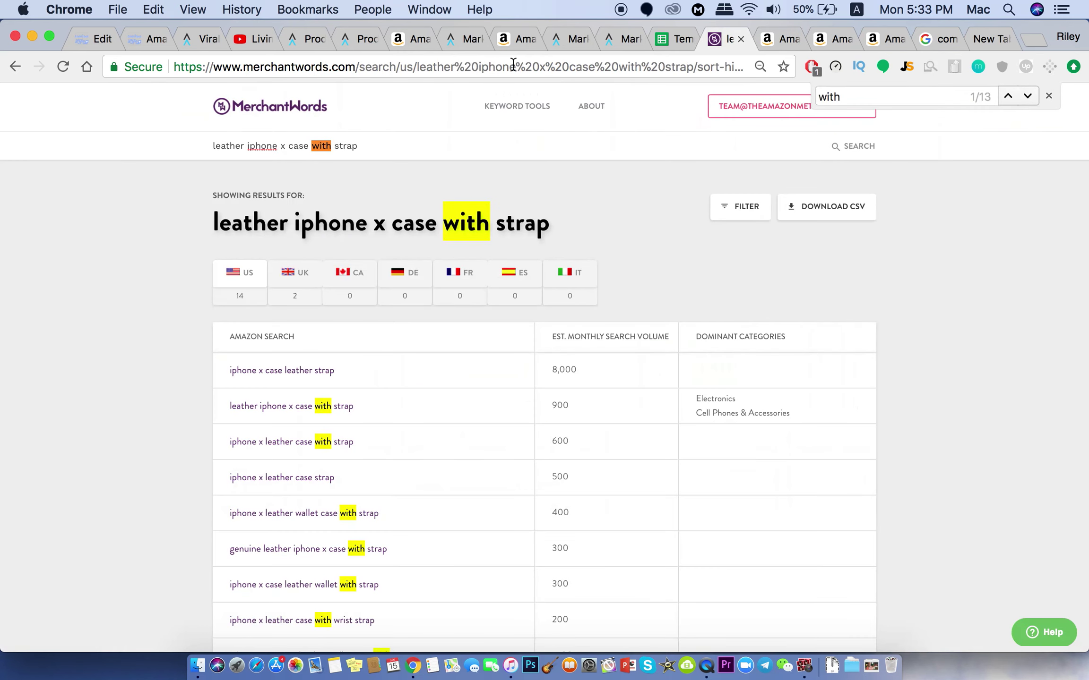
{"action": "left_click", "coordinate": [512, 42]}
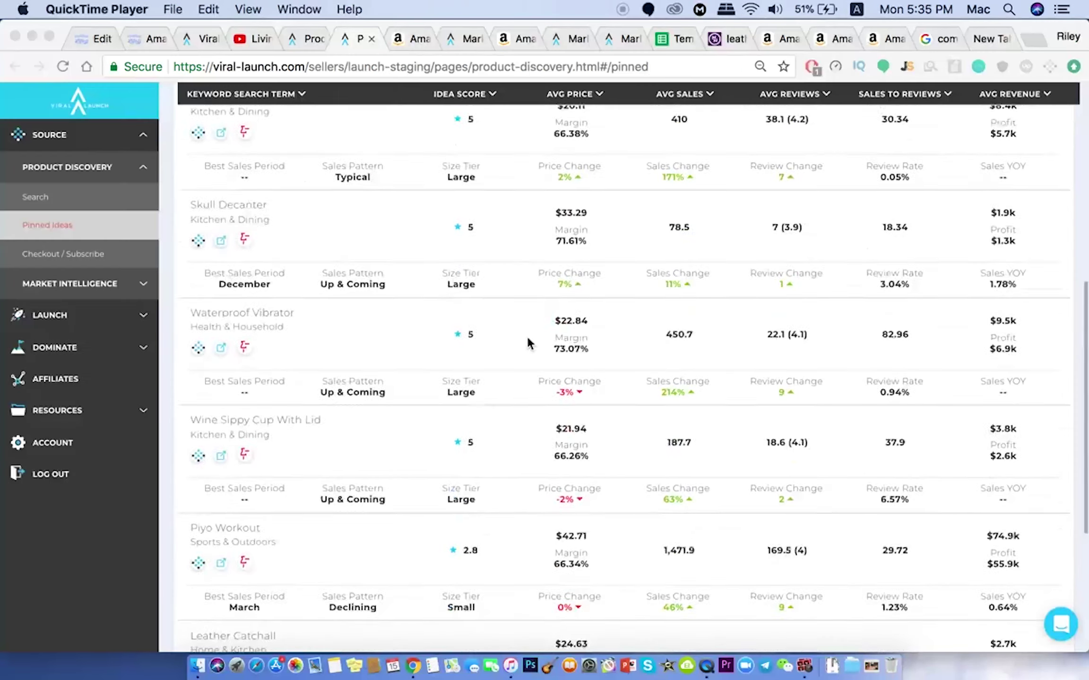
{"action": "scroll", "coordinate": [529, 342], "scroll_direction": "up", "scroll_amount": 10}
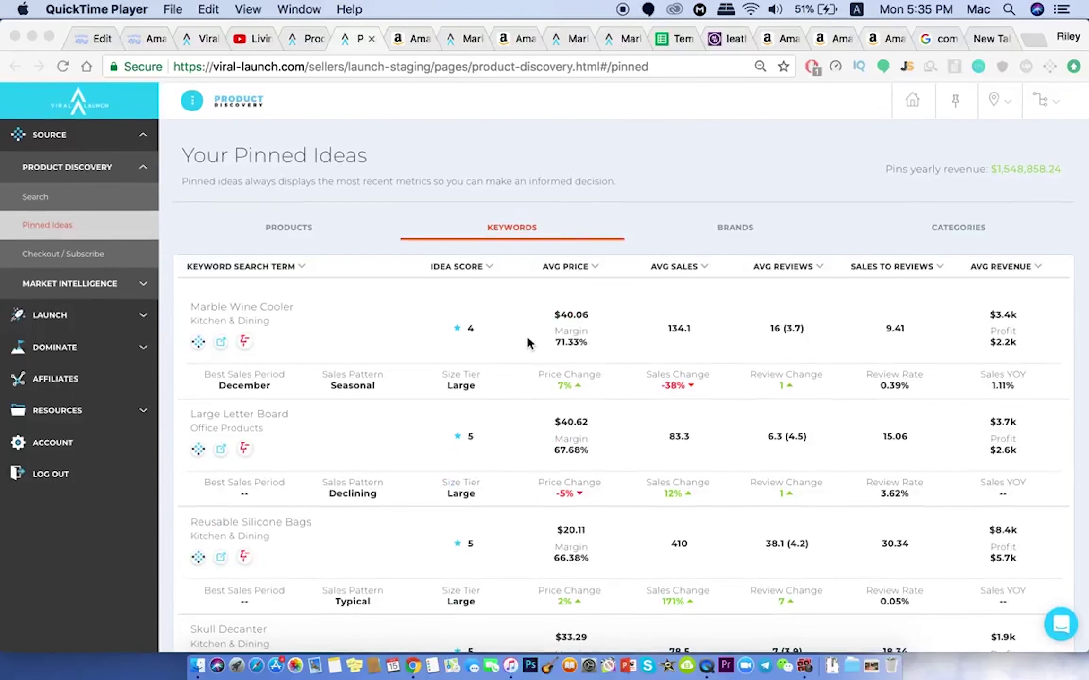
{"action": "scroll", "coordinate": [515, 314], "scroll_direction": "down", "scroll_amount": 4}
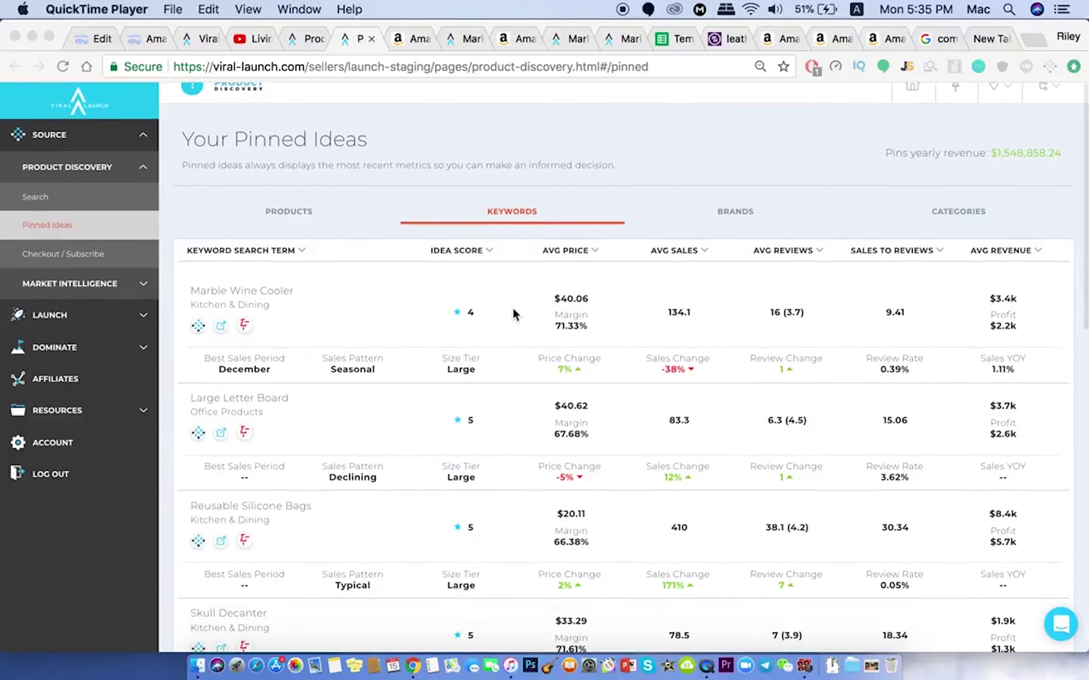
{"action": "scroll", "coordinate": [514, 314], "scroll_direction": "down", "scroll_amount": 4}
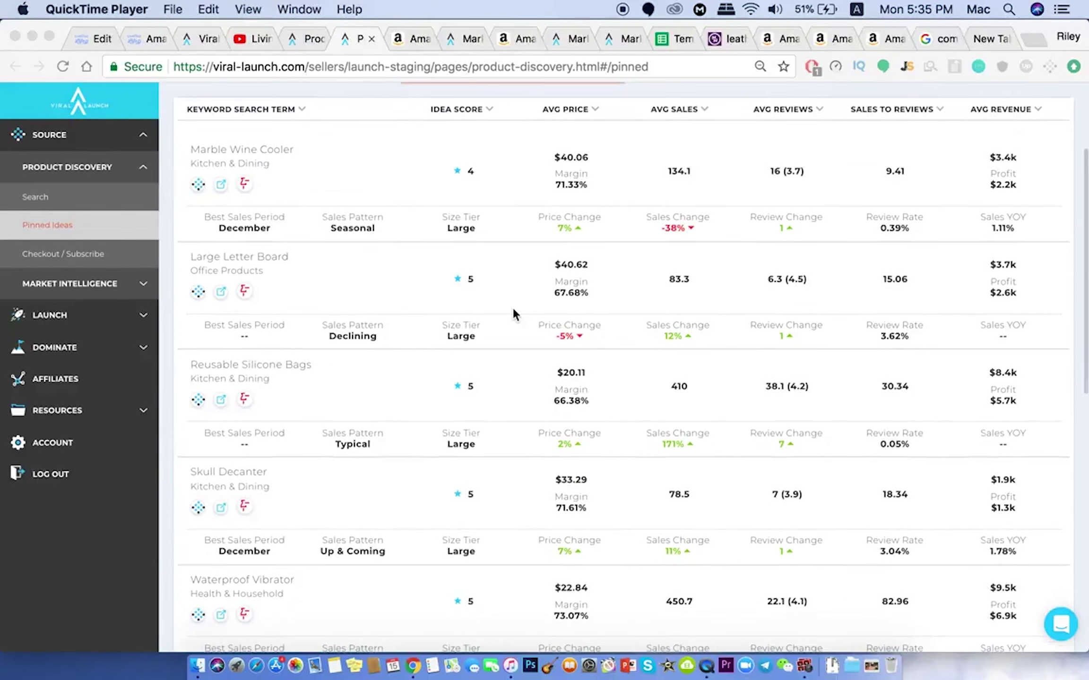
{"action": "scroll", "coordinate": [514, 314], "scroll_direction": "down", "scroll_amount": 7}
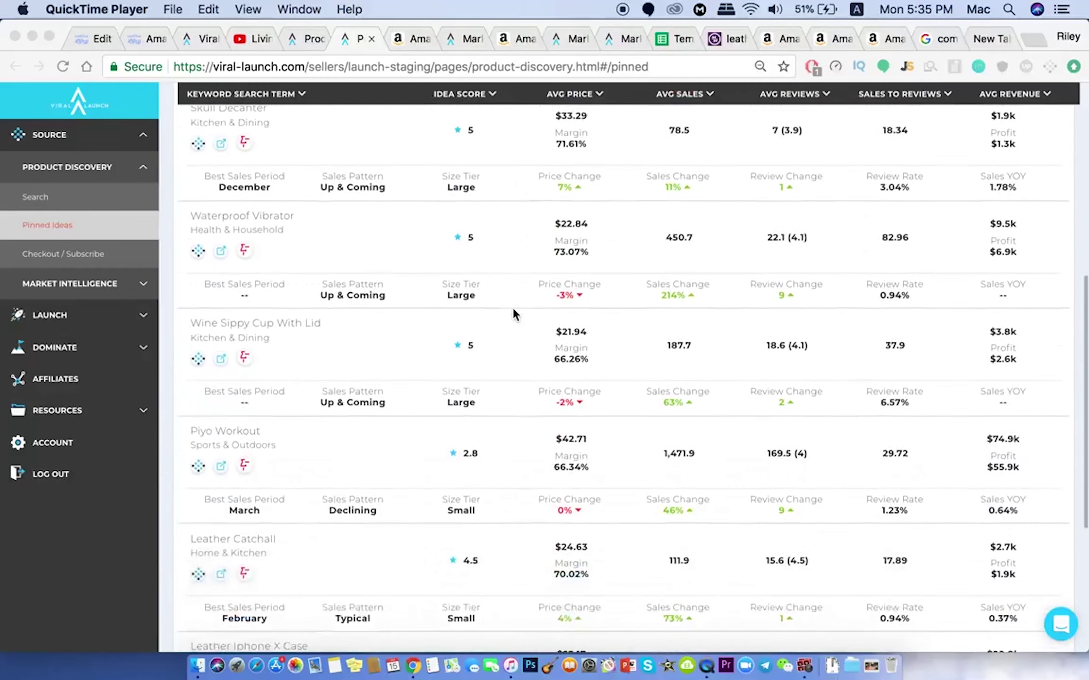
{"action": "scroll", "coordinate": [334, 304], "scroll_direction": "down", "scroll_amount": 1}
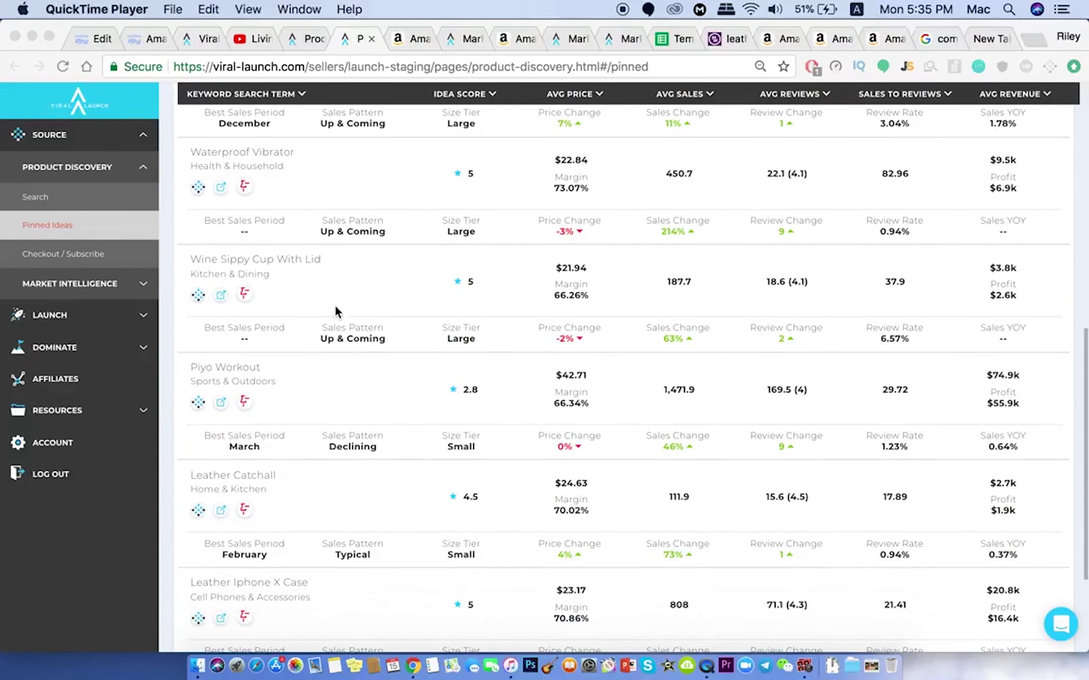
{"action": "left_click", "coordinate": [230, 280]}
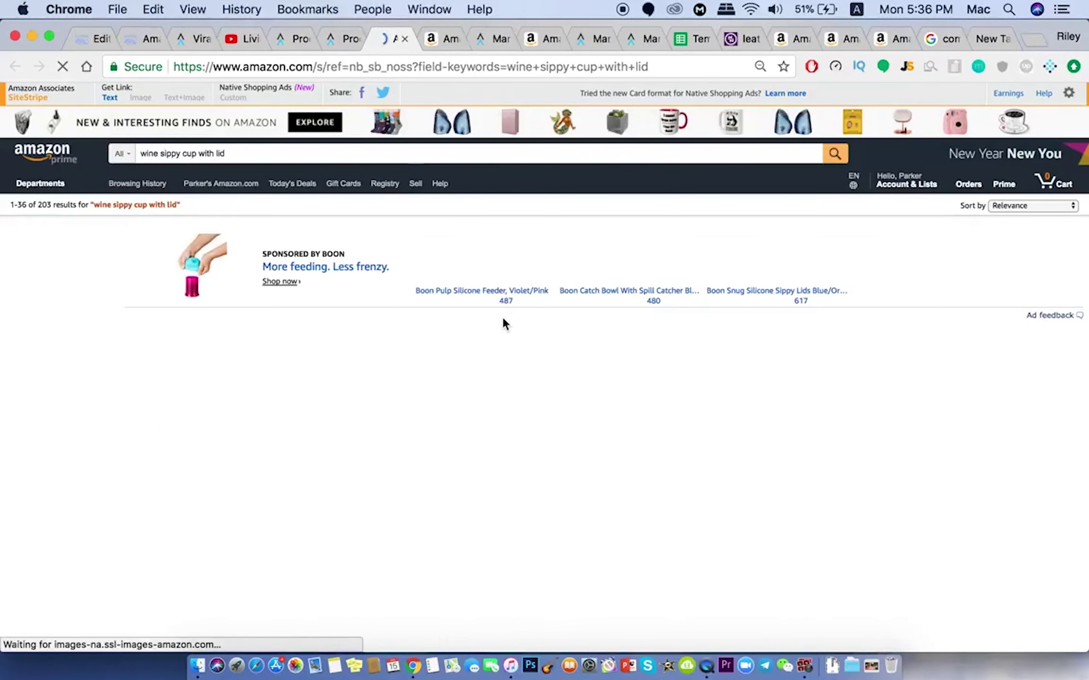
Scroll through the 'wine sippy cup with lid' results, including Vino2Go, Bev2Go and YETI Rambler tumblers
{"action": "scroll", "coordinate": [444, 331], "scroll_direction": "down", "scroll_amount": 10}
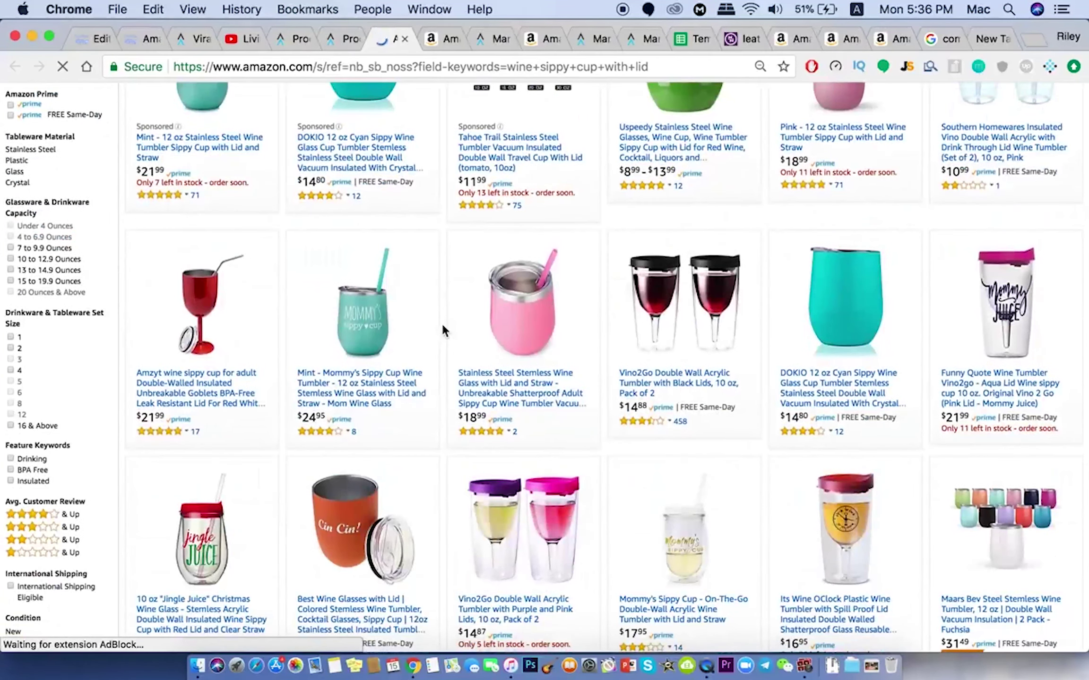
{"action": "scroll", "coordinate": [444, 327], "scroll_direction": "down", "scroll_amount": 5}
{"action": "scroll", "coordinate": [443, 330], "scroll_direction": "down", "scroll_amount": 4}
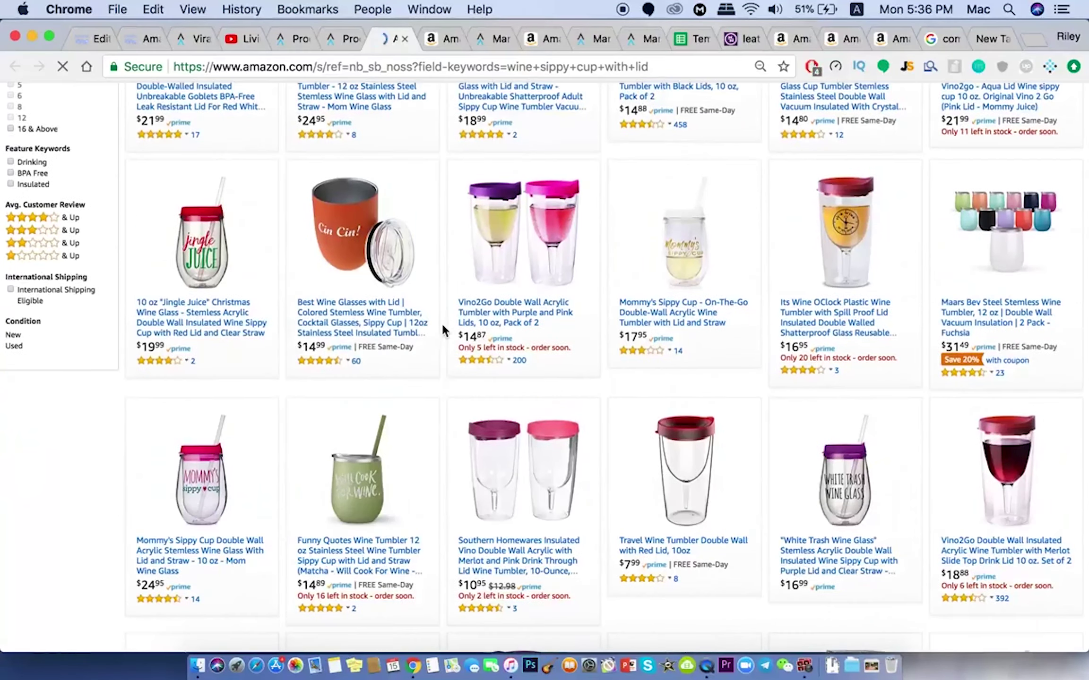
{"action": "scroll", "coordinate": [443, 325], "scroll_direction": "down", "scroll_amount": 2}
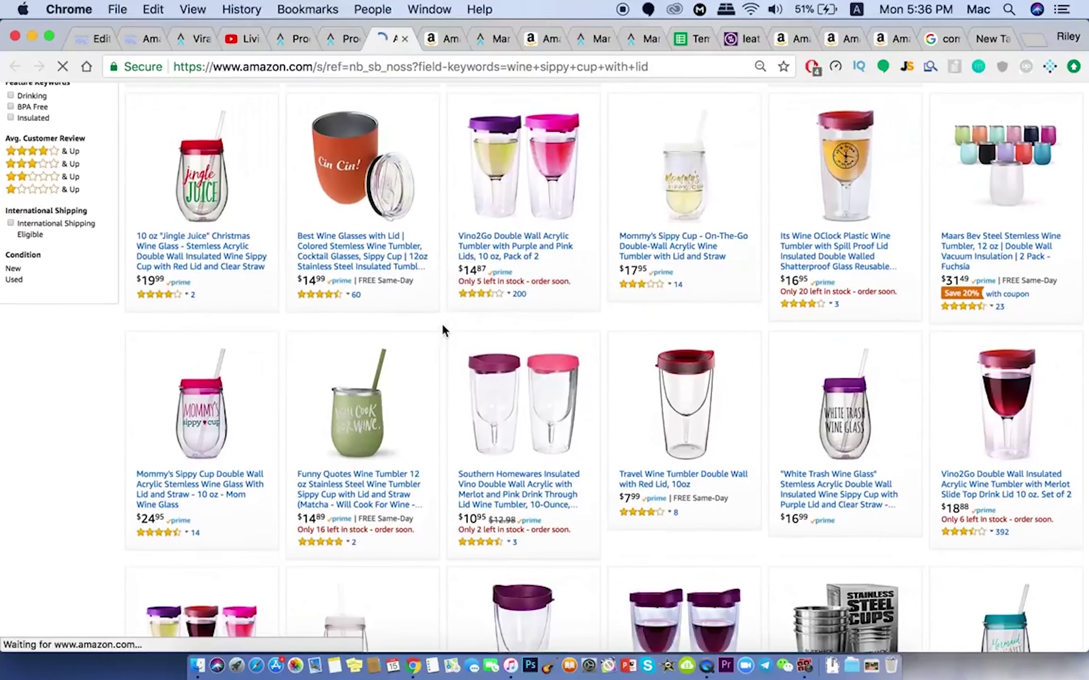
{"action": "scroll", "coordinate": [443, 331], "scroll_direction": "down", "scroll_amount": 6}
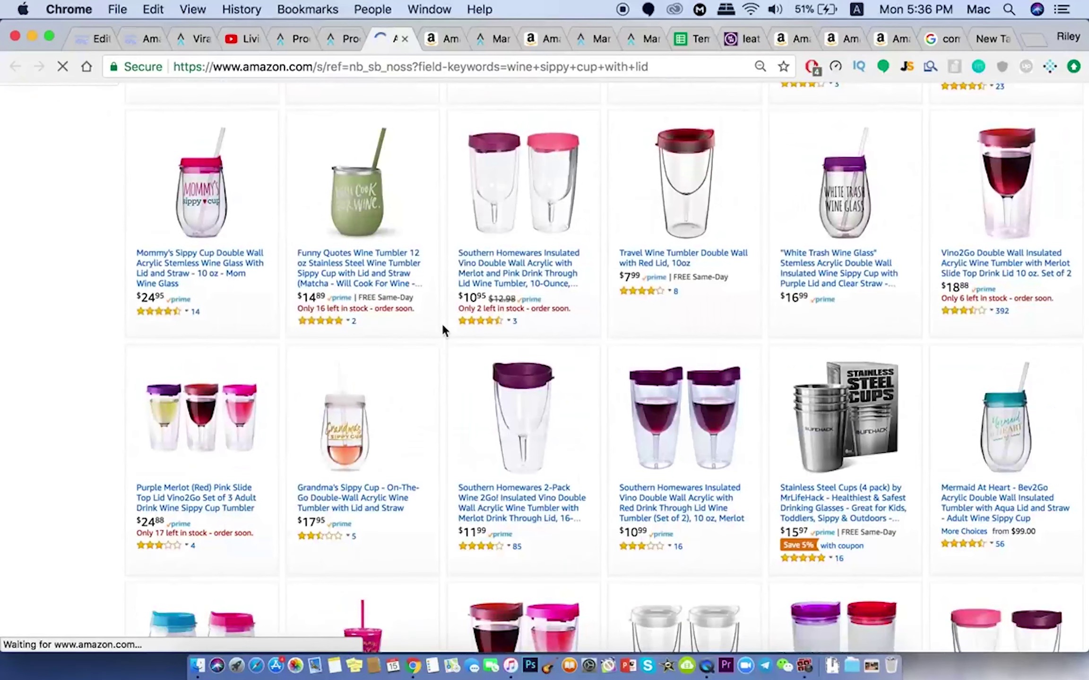
{"action": "scroll", "coordinate": [443, 326], "scroll_direction": "down", "scroll_amount": 5}
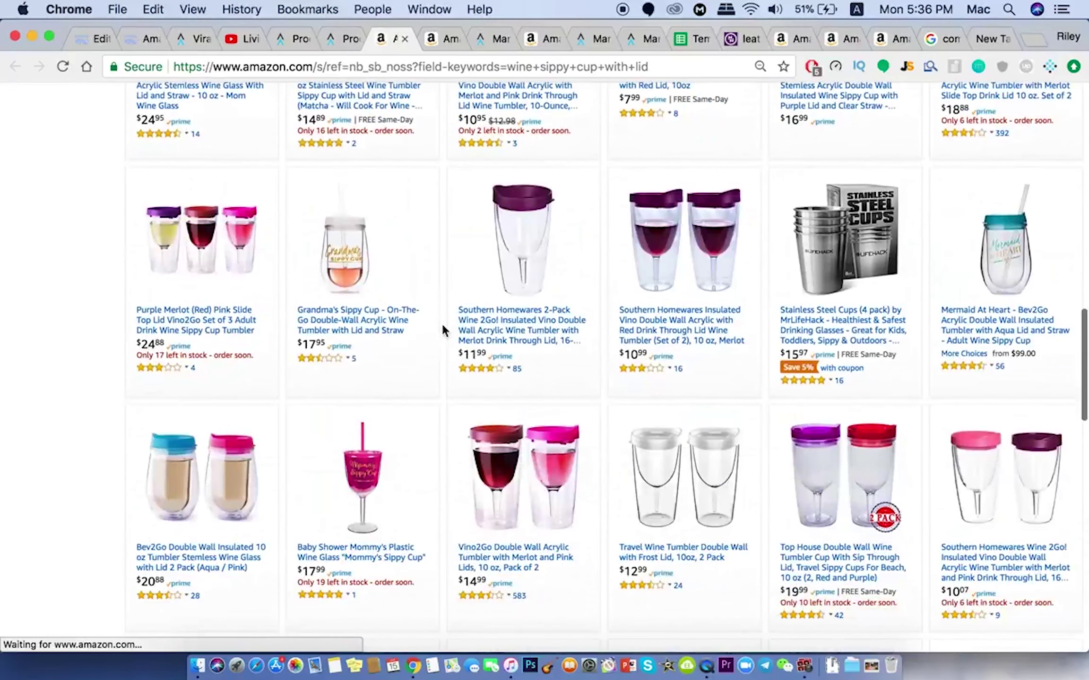
{"action": "scroll", "coordinate": [442, 326], "scroll_direction": "down", "scroll_amount": 4}
{"action": "scroll", "coordinate": [443, 327], "scroll_direction": "down", "scroll_amount": 3}
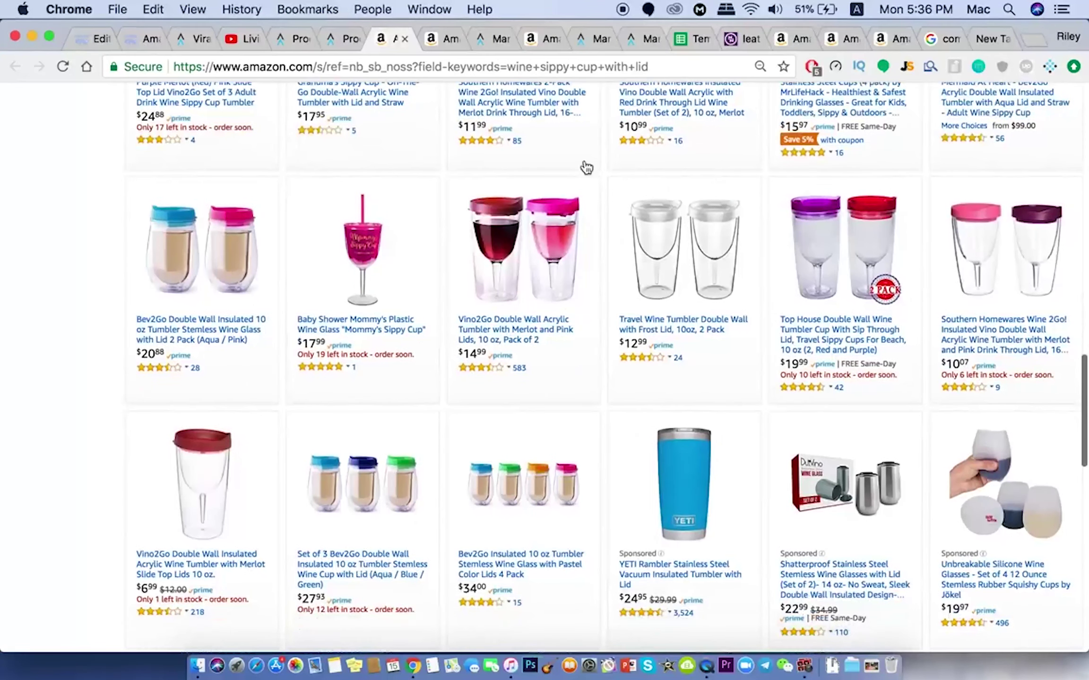
Replace the MerchantWords search with 'wine cup' and run it
{"action": "left_click", "coordinate": [738, 43]}
{"action": "triple_click", "coordinate": [334, 145]}
{"action": "type", "text": "wine f"}
{"action": "key", "text": "BackSpace"}
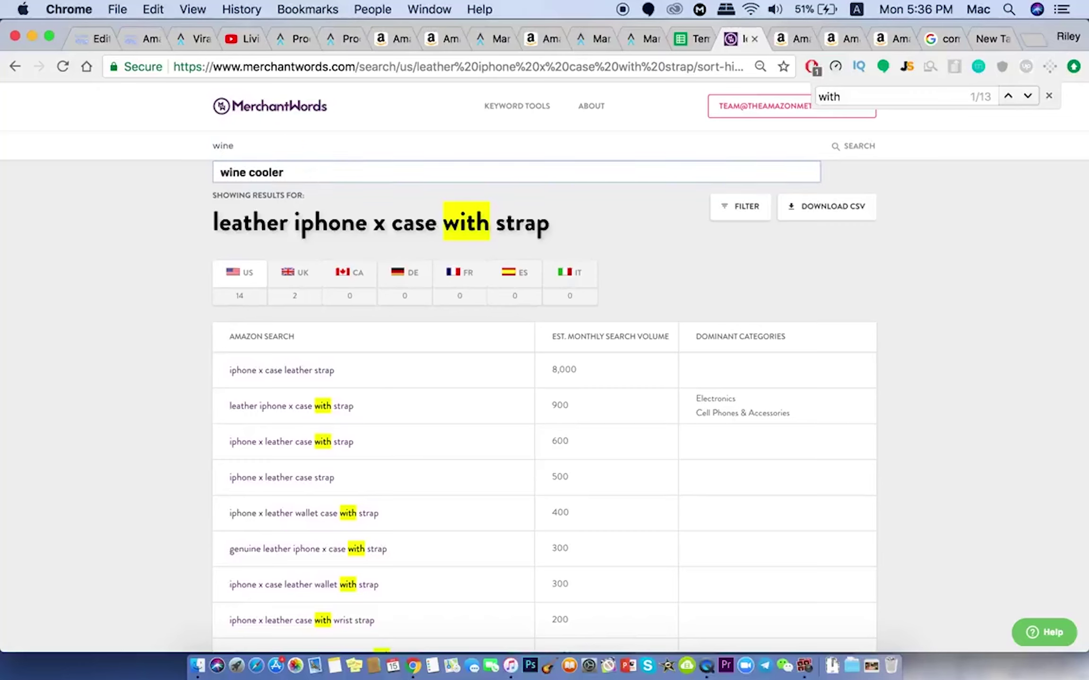
{"action": "type", "text": "cup"}
{"action": "key", "text": "Return"}
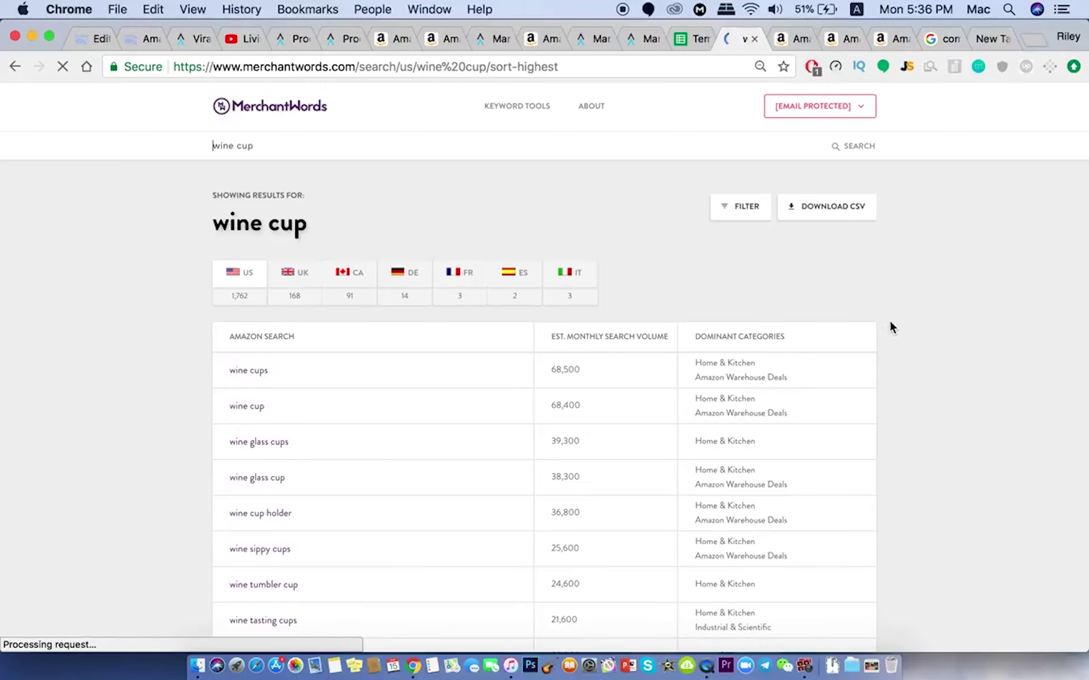
Look up 'wine sippy cups' from its row's search options in the wine cup results
{"action": "scroll", "coordinate": [890, 321], "scroll_direction": "down", "scroll_amount": 3}
{"action": "scroll", "coordinate": [425, 330], "scroll_direction": "down", "scroll_amount": 2}
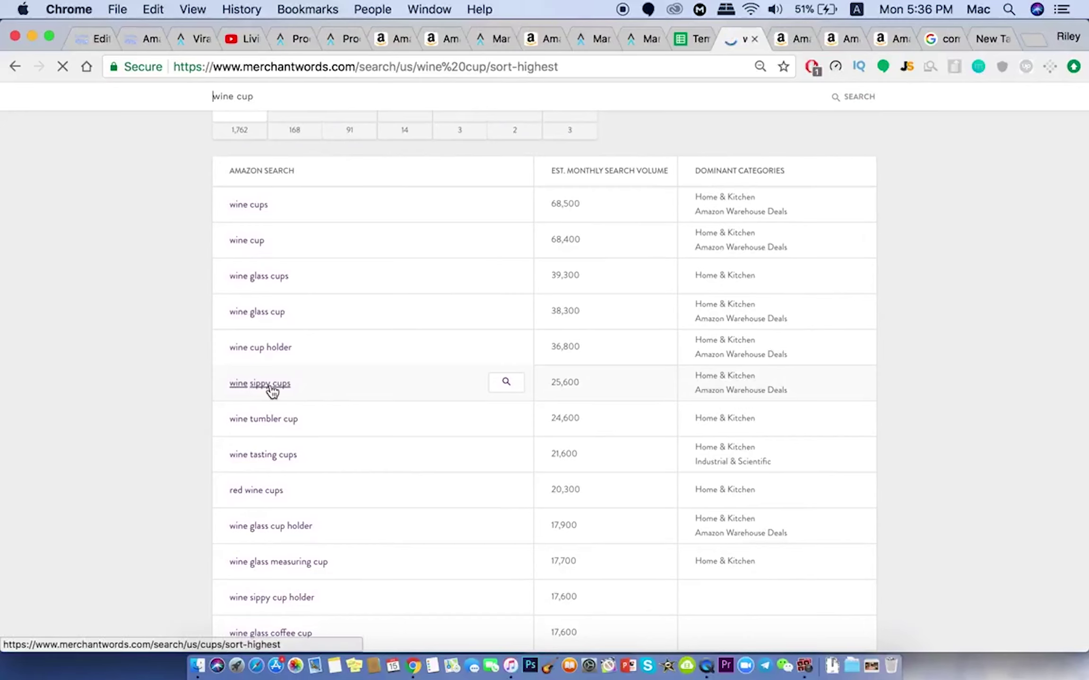
{"action": "left_click", "coordinate": [505, 384]}
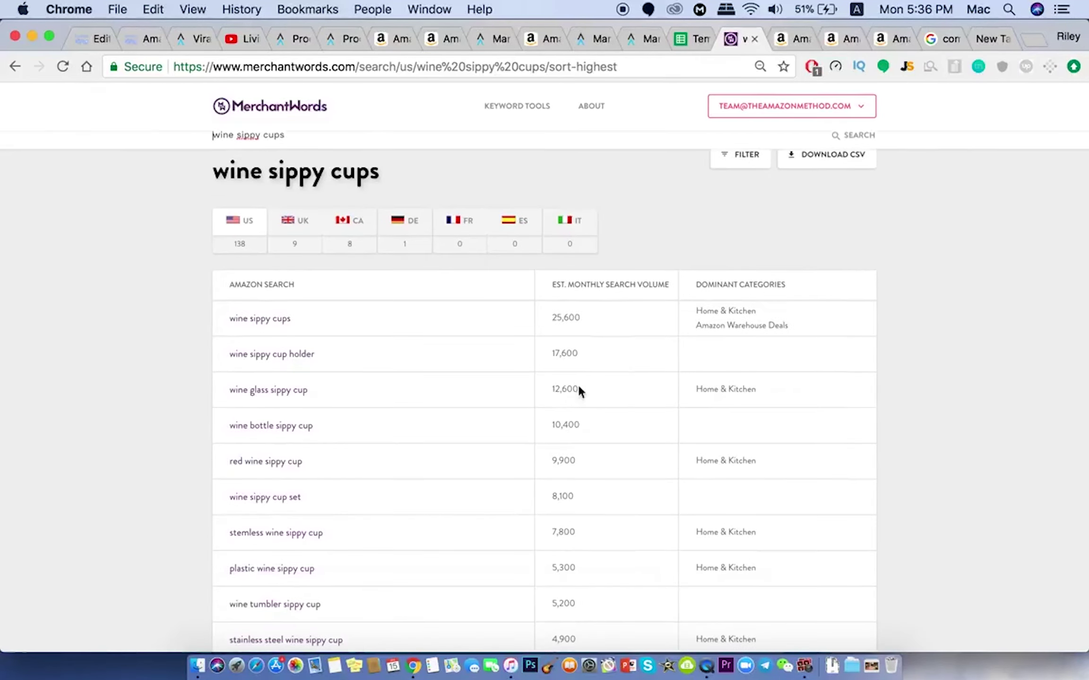
{"action": "scroll", "coordinate": [371, 463], "scroll_direction": "down", "scroll_amount": 5}
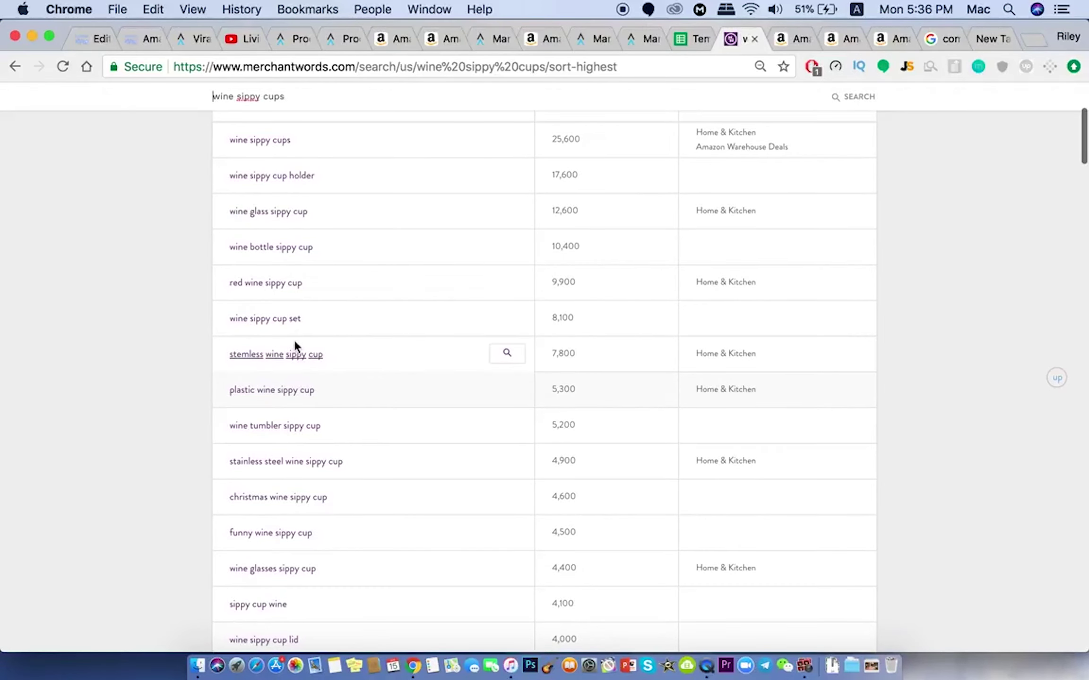
{"action": "scroll", "coordinate": [395, 355], "scroll_direction": "down", "scroll_amount": 3}
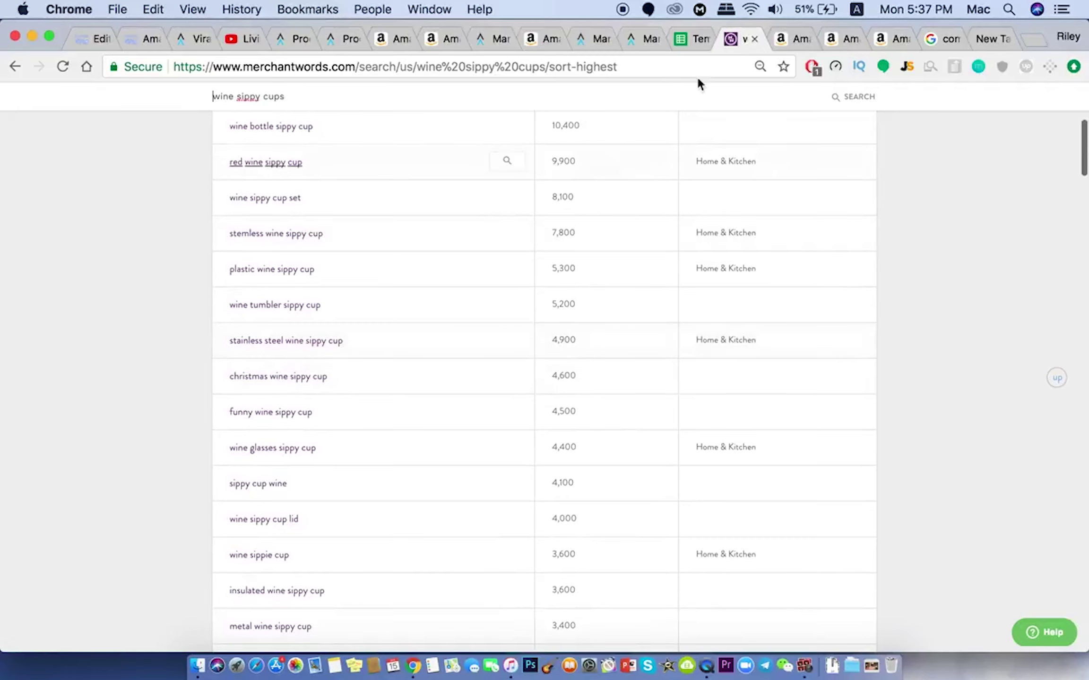
Return to the 'wine sippy cup with lid' results and step through every 'stainless' mention
{"action": "left_click", "coordinate": [524, 40]}
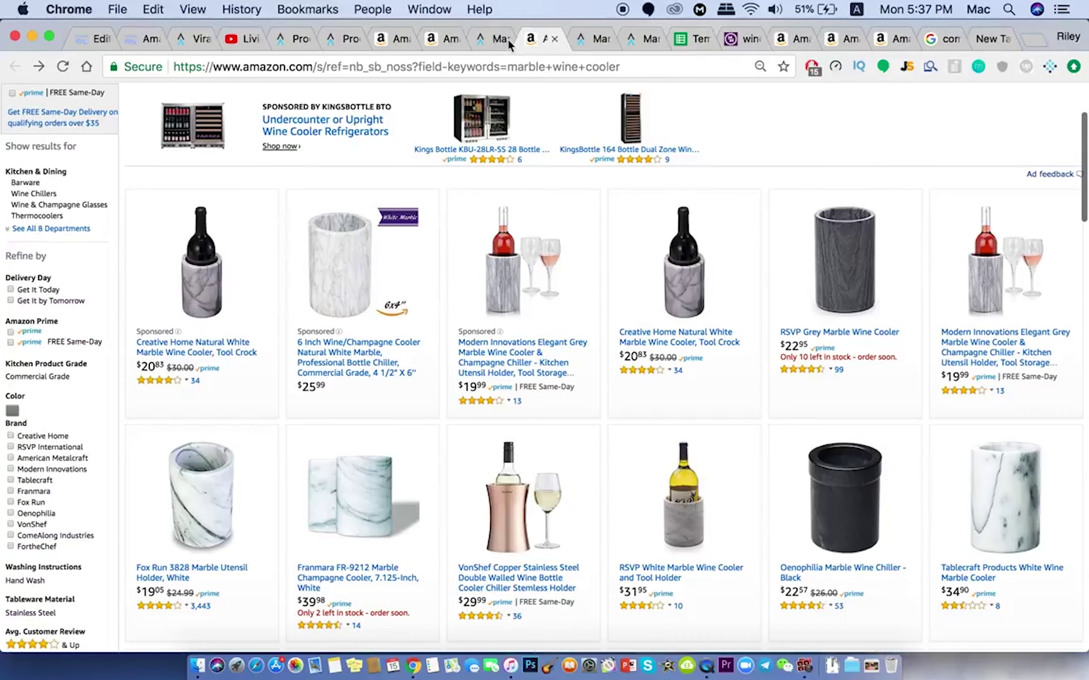
{"action": "left_click", "coordinate": [443, 41]}
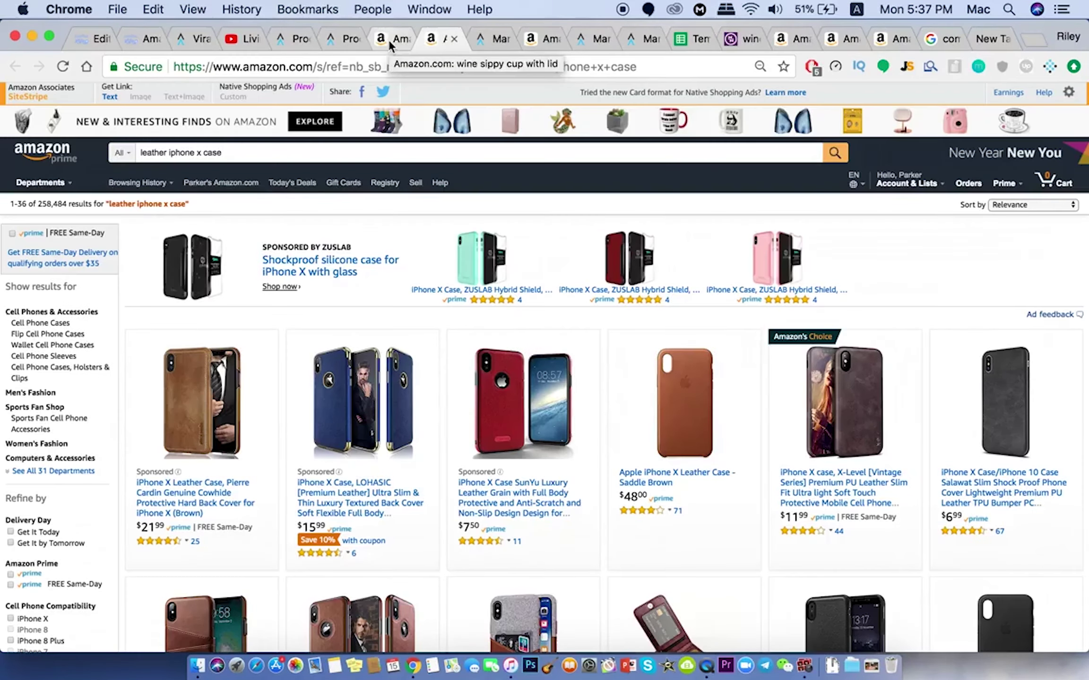
{"action": "left_click", "coordinate": [388, 40]}
{"action": "scroll", "coordinate": [607, 264], "scroll_direction": "down", "scroll_amount": 3}
{"action": "scroll", "coordinate": [606, 263], "scroll_direction": "up", "scroll_amount": 15}
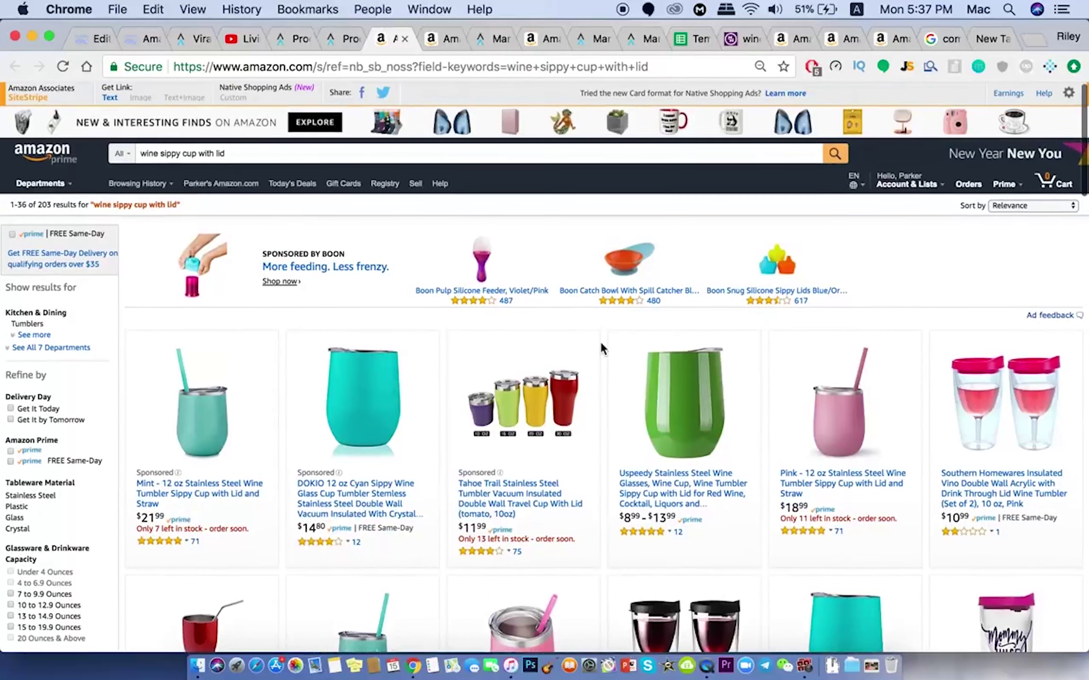
{"action": "key", "text": "super+f"}
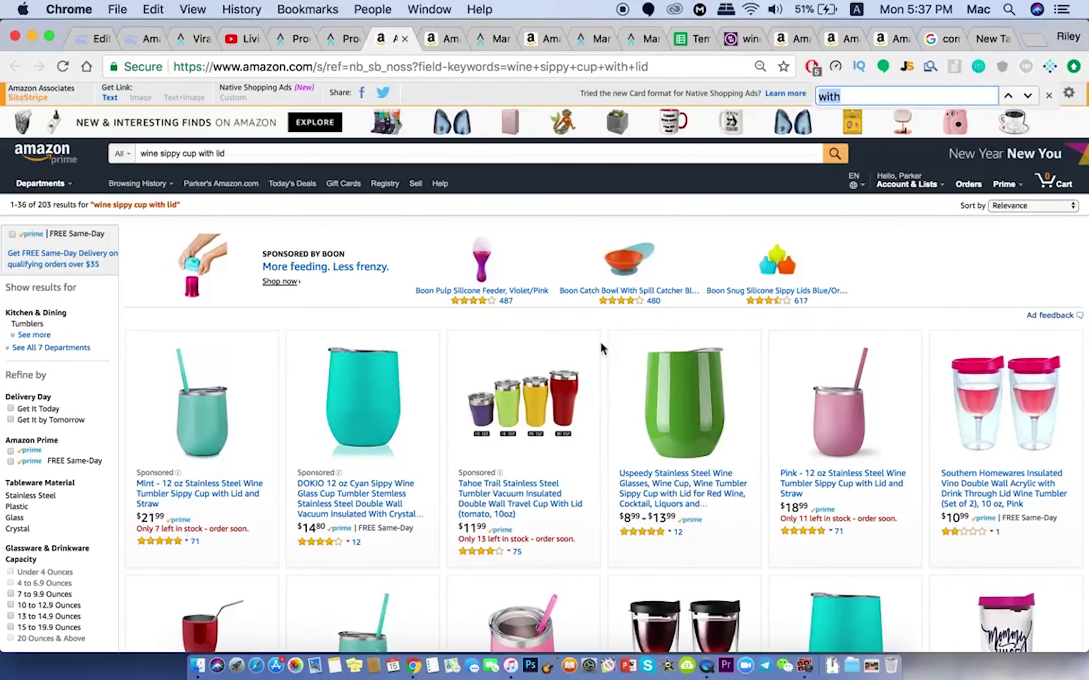
{"action": "type", "text": "stainless"}
{"action": "left_click", "coordinate": [1028, 96]}
{"action": "left_click", "coordinate": [1027, 96]}
{"action": "left_click", "coordinate": [1027, 96]}
{"action": "left_click", "coordinate": [1027, 96]}
{"action": "left_click", "coordinate": [1028, 97]}
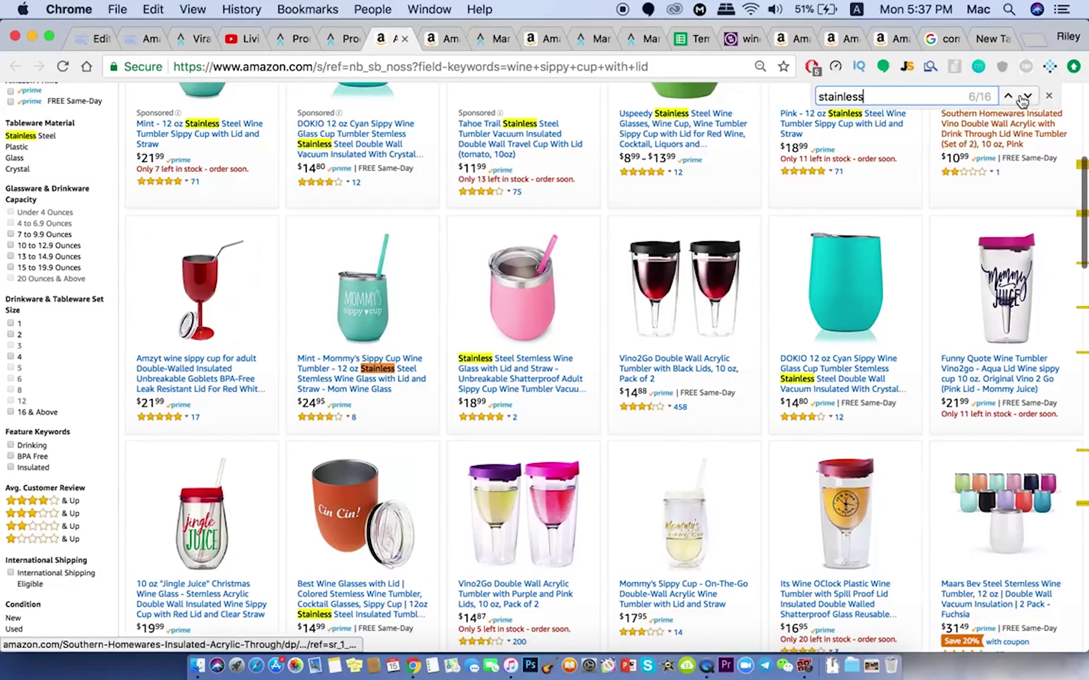
Go back to the wine sippy cups keyword volumes and scroll down through them
{"action": "left_click", "coordinate": [744, 37]}
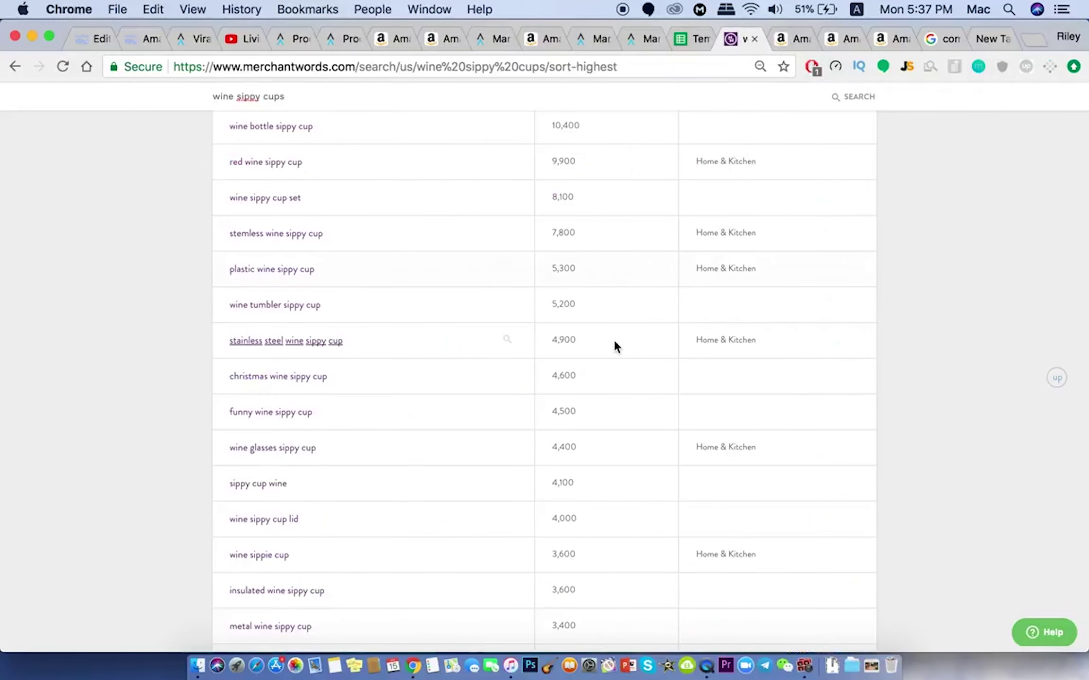
{"action": "scroll", "coordinate": [602, 329], "scroll_direction": "down", "scroll_amount": 2}
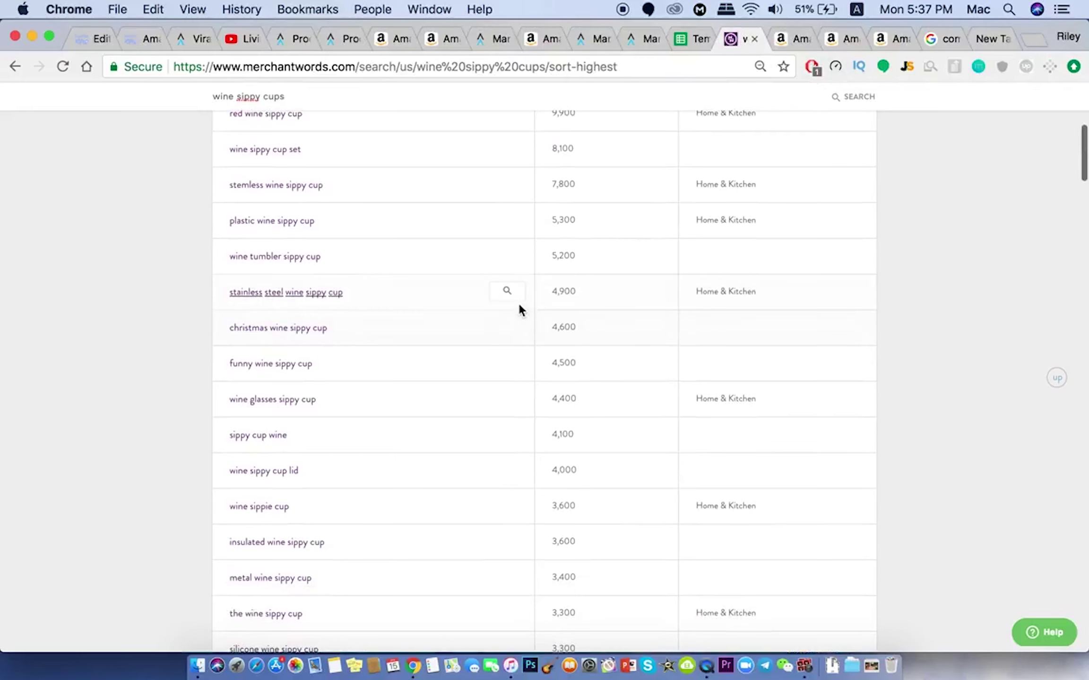
{"action": "scroll", "coordinate": [529, 334], "scroll_direction": "down", "scroll_amount": 1}
{"action": "scroll", "coordinate": [527, 336], "scroll_direction": "down", "scroll_amount": 3}
Switch to the Product Opportunity List sheet of the Product Research template
{"action": "key", "text": "ctrl+shift+Tab"}
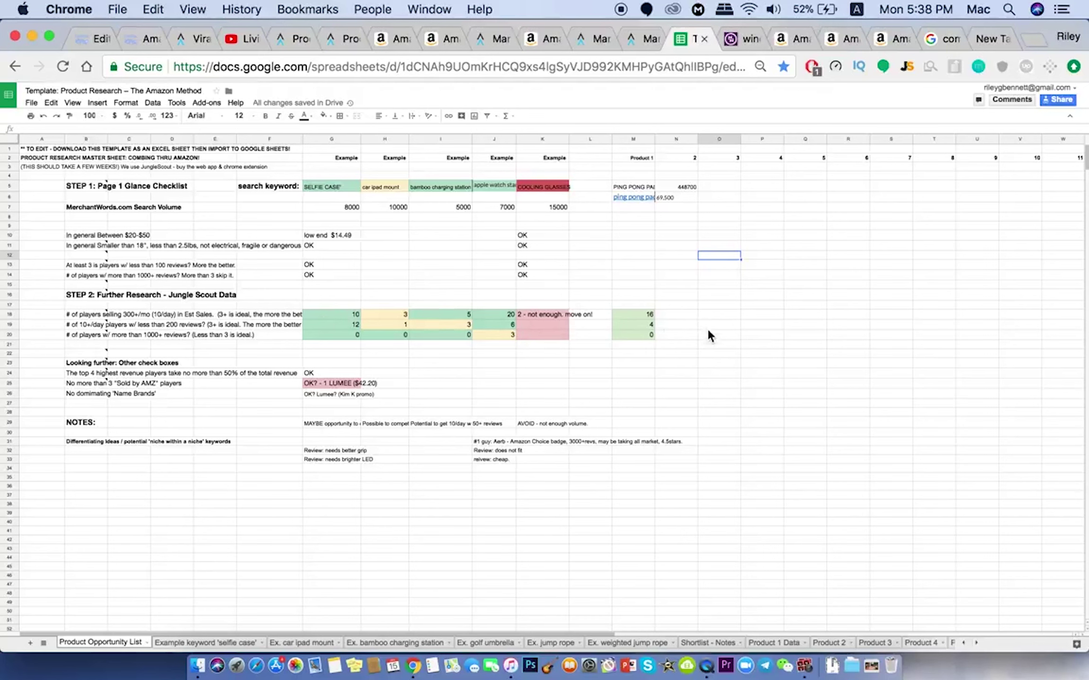
Return to Viral Launch's Product Discovery filters and switch to searching by brand
{"action": "key", "text": "super+6"}
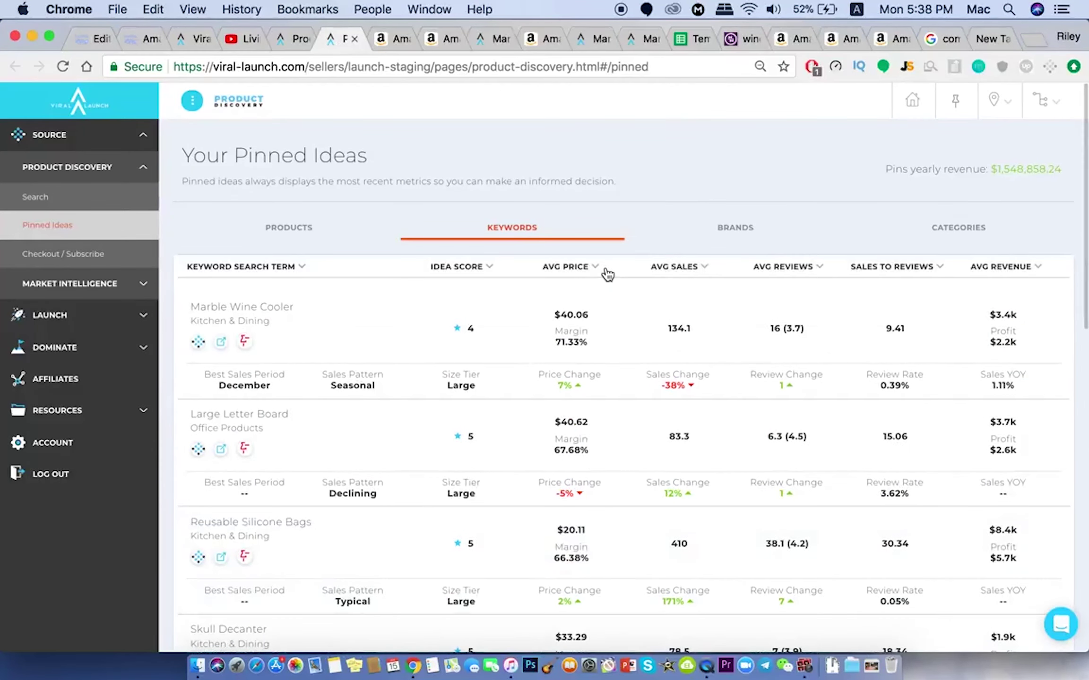
{"action": "left_click", "coordinate": [295, 49]}
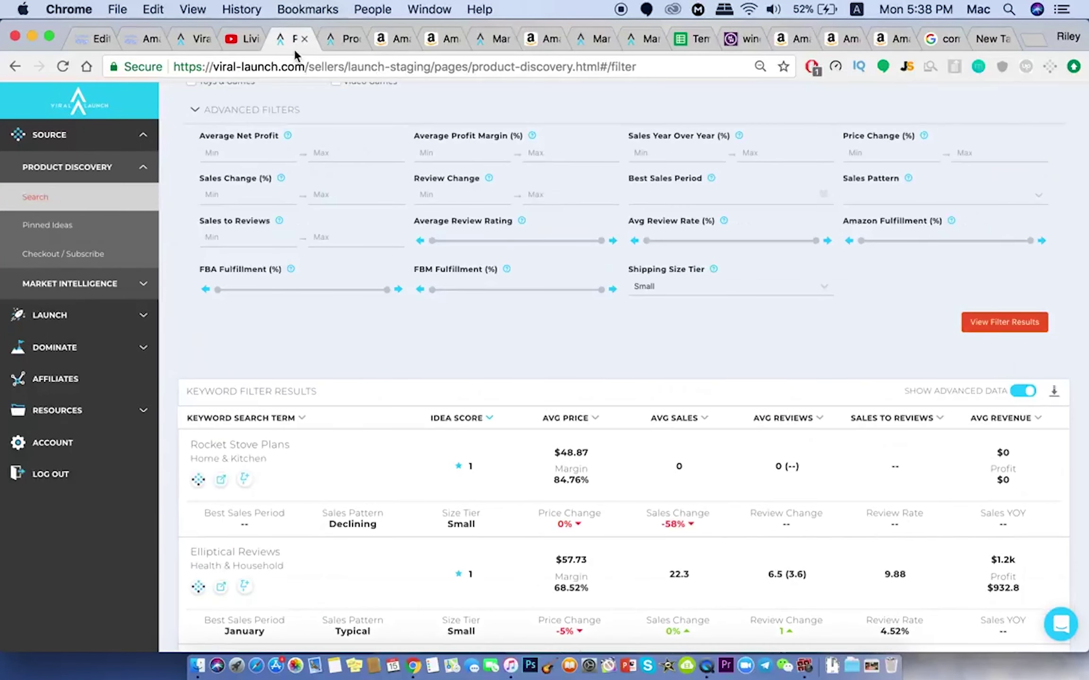
{"action": "scroll", "coordinate": [396, 241], "scroll_direction": "up", "scroll_amount": 10}
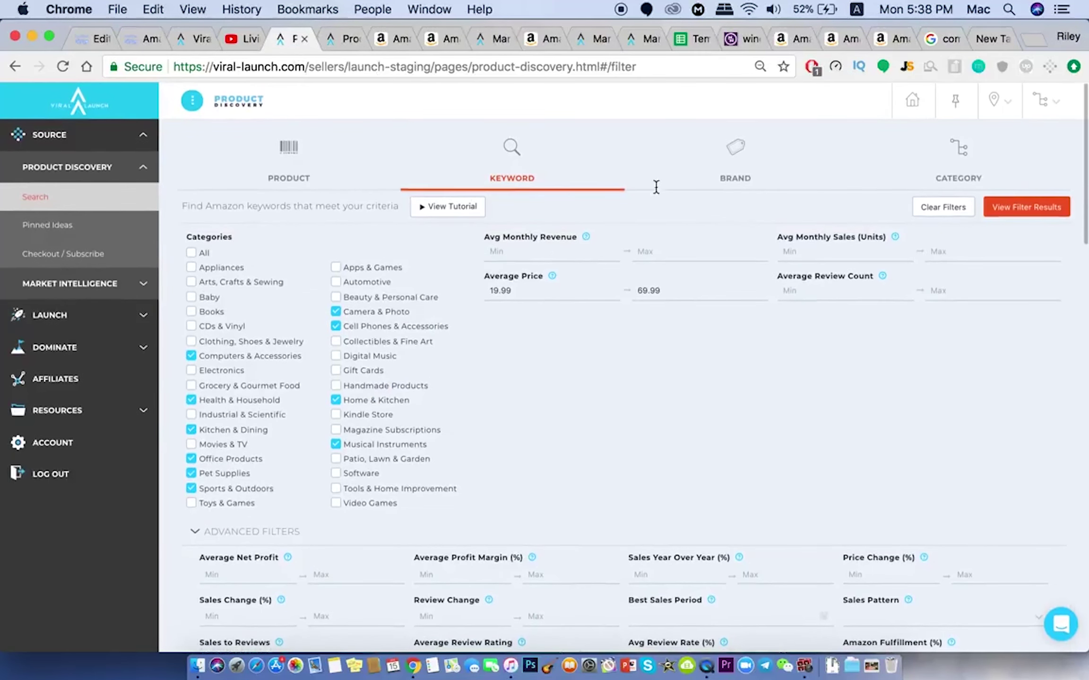
{"action": "left_click", "coordinate": [743, 176]}
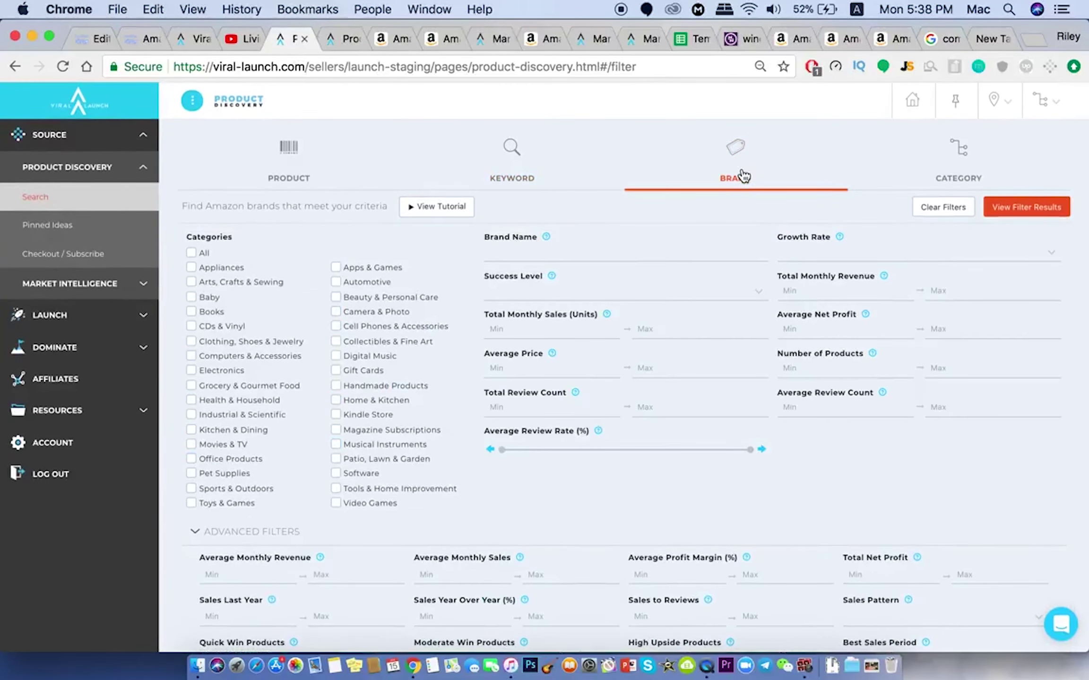
{"action": "scroll", "coordinate": [476, 253], "scroll_direction": "down", "scroll_amount": 15}
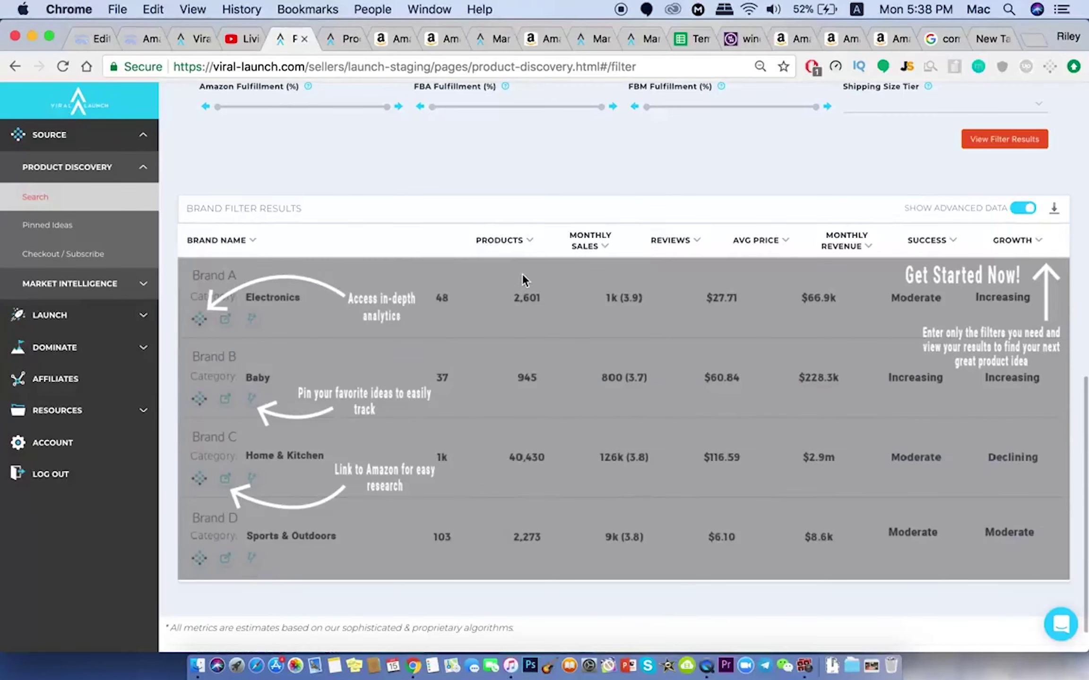
Filter brands to Pet Supplies with an Up & Coming sales pattern and Small shipping size tier
{"action": "scroll", "coordinate": [508, 303], "scroll_direction": "up", "scroll_amount": 12}
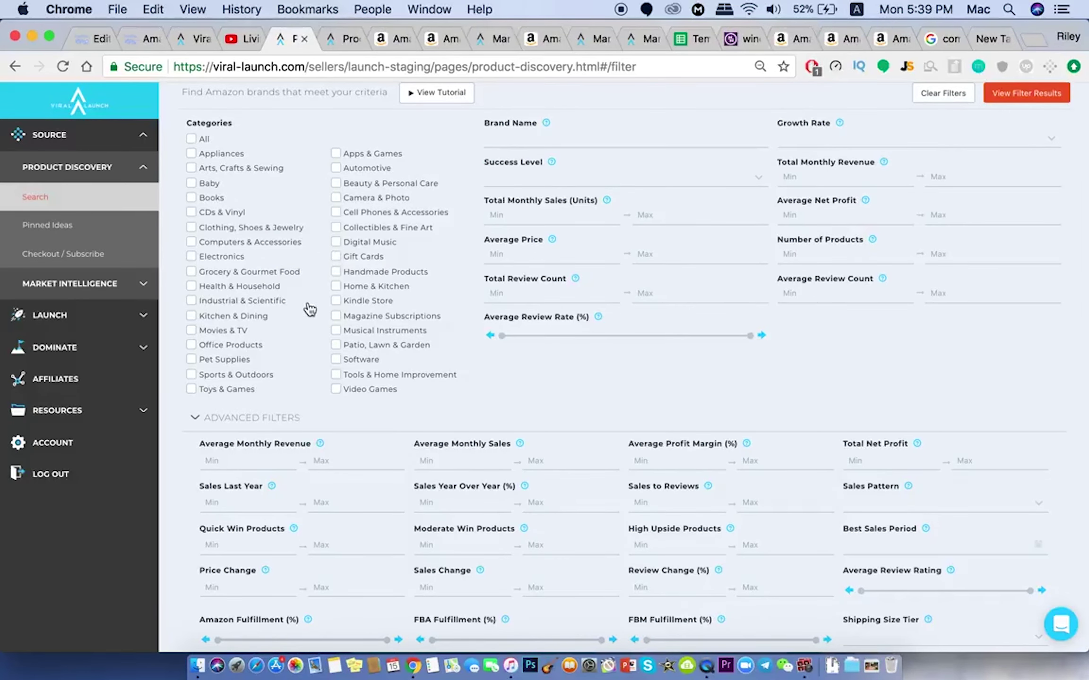
{"action": "left_click", "coordinate": [232, 361]}
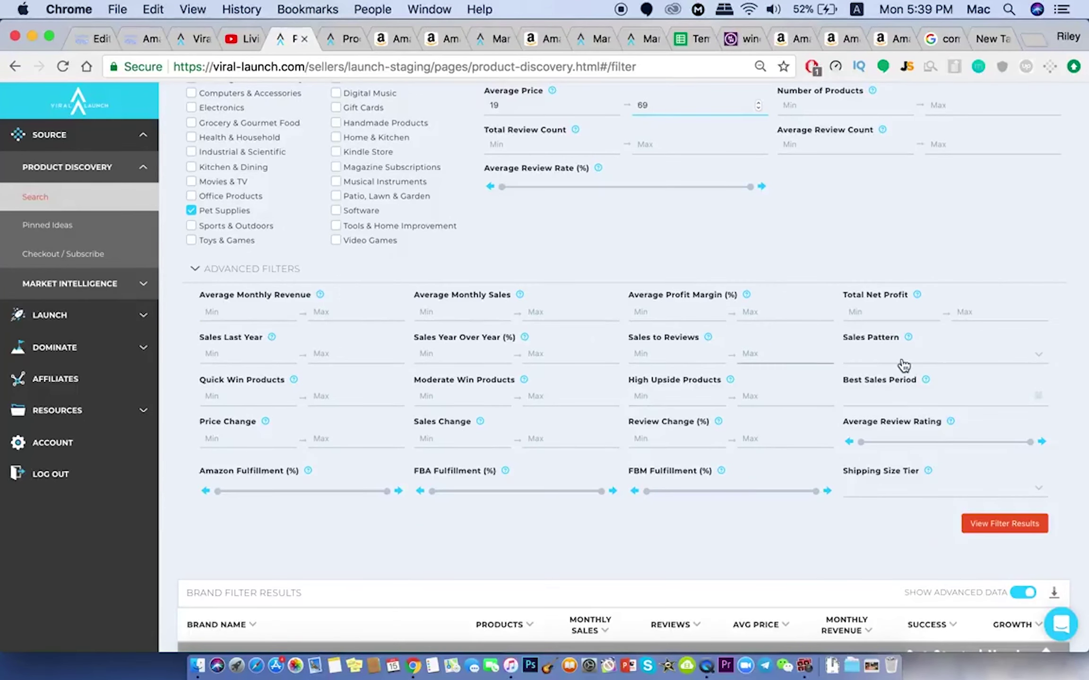
{"action": "left_click", "coordinate": [940, 355]}
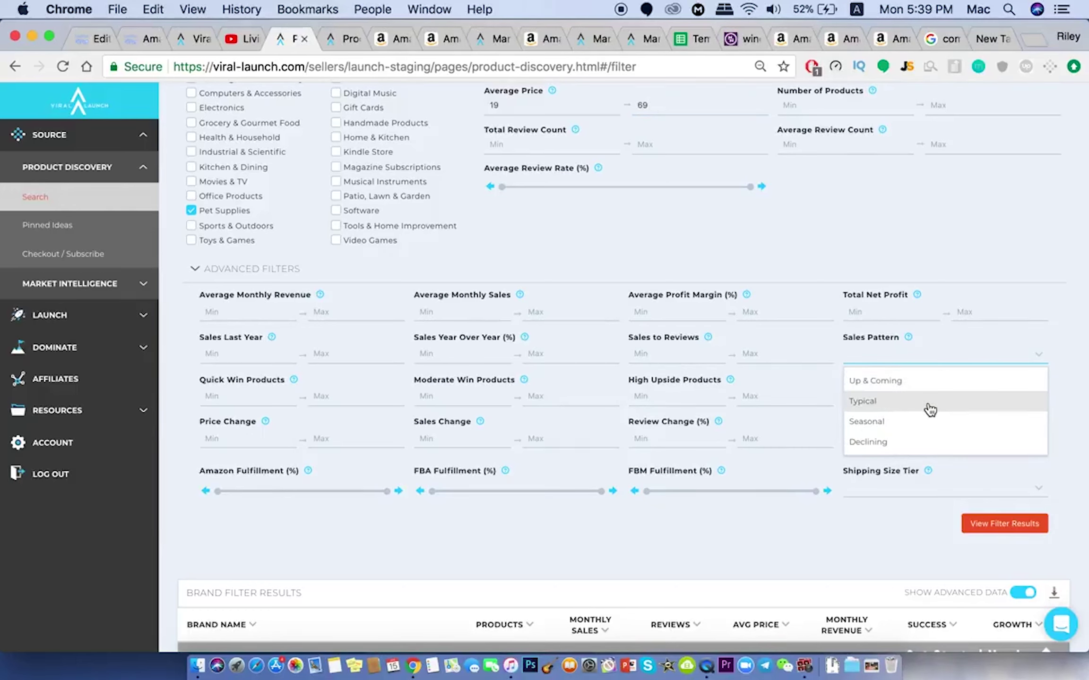
{"action": "left_click", "coordinate": [891, 390]}
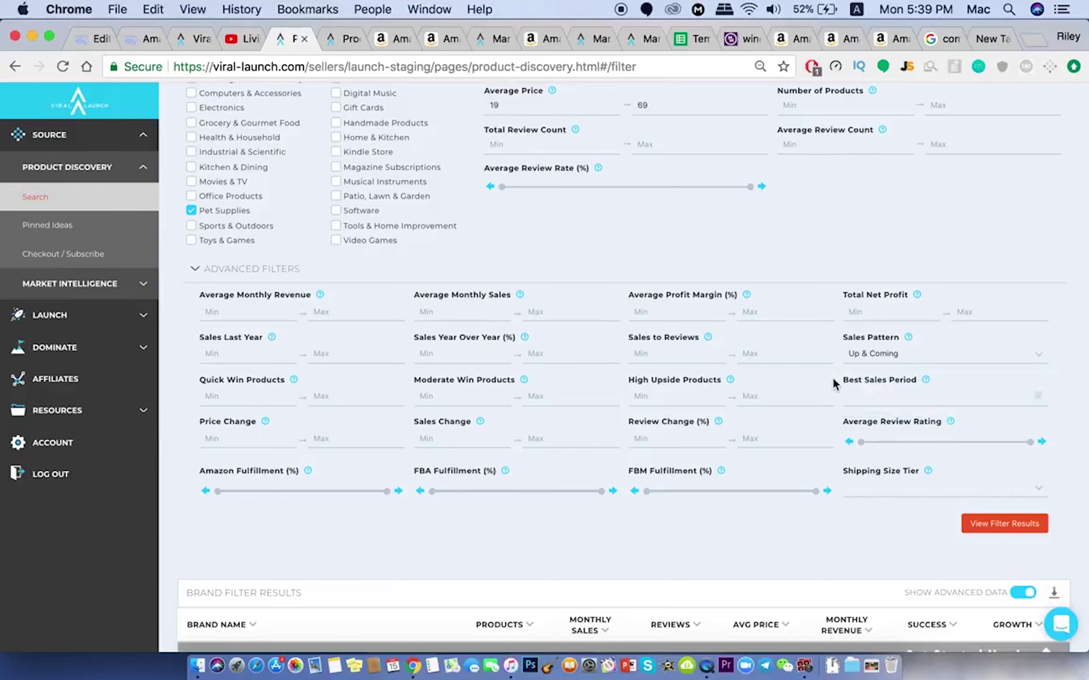
{"action": "left_click", "coordinate": [893, 491]}
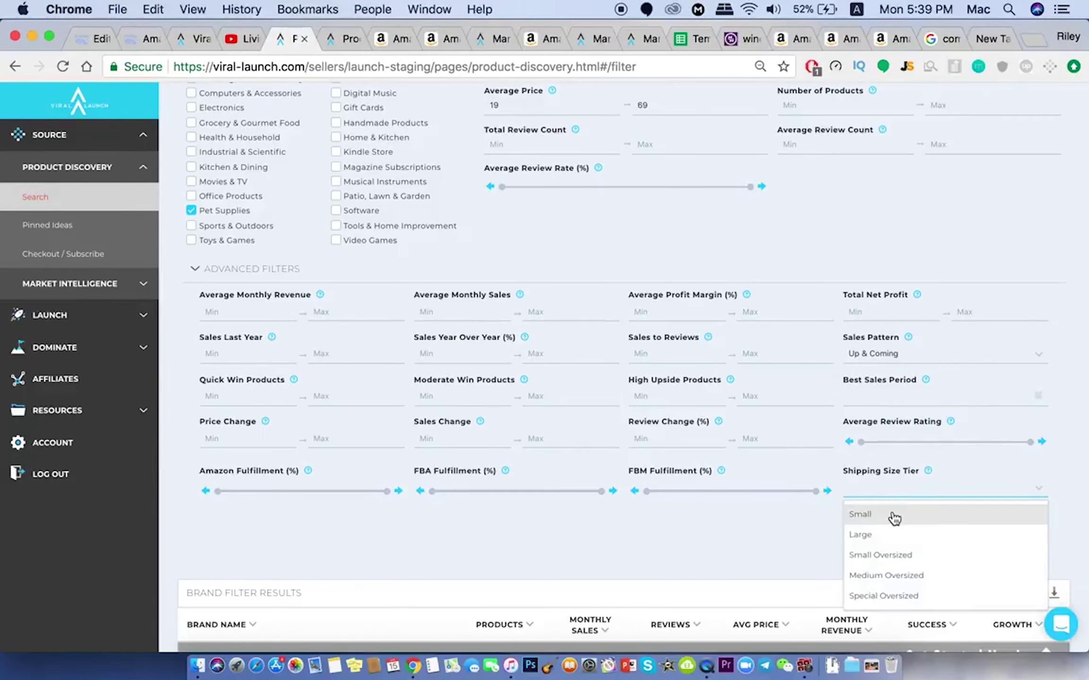
{"action": "left_click", "coordinate": [894, 518]}
{"action": "scroll", "coordinate": [394, 240], "scroll_direction": "down", "scroll_amount": 10}
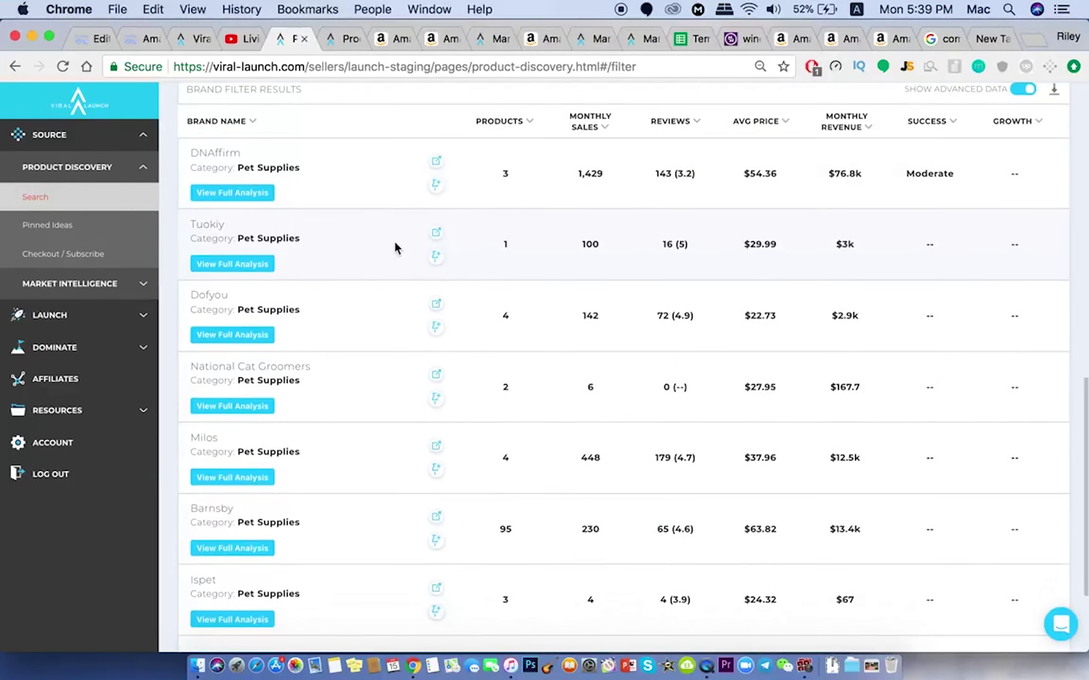
Scroll through DNAffirm's sales history, price trend and monthly figures down to its Top Products table
{"action": "scroll", "coordinate": [393, 240], "scroll_direction": "down", "scroll_amount": 2}
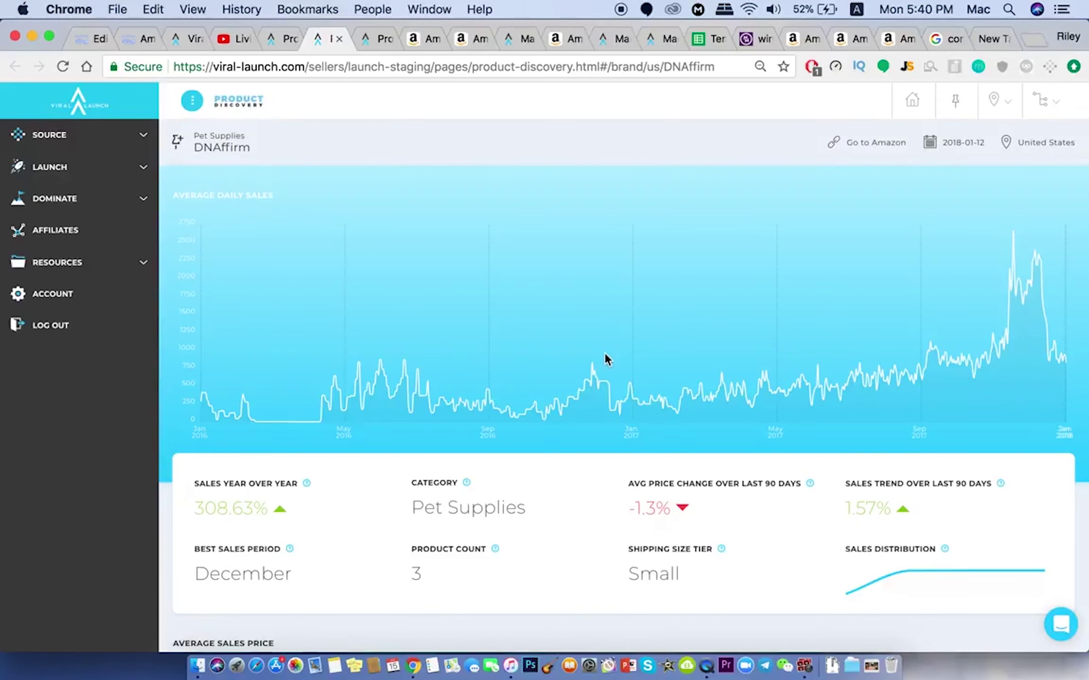
{"action": "scroll", "coordinate": [605, 355], "scroll_direction": "down", "scroll_amount": 3}
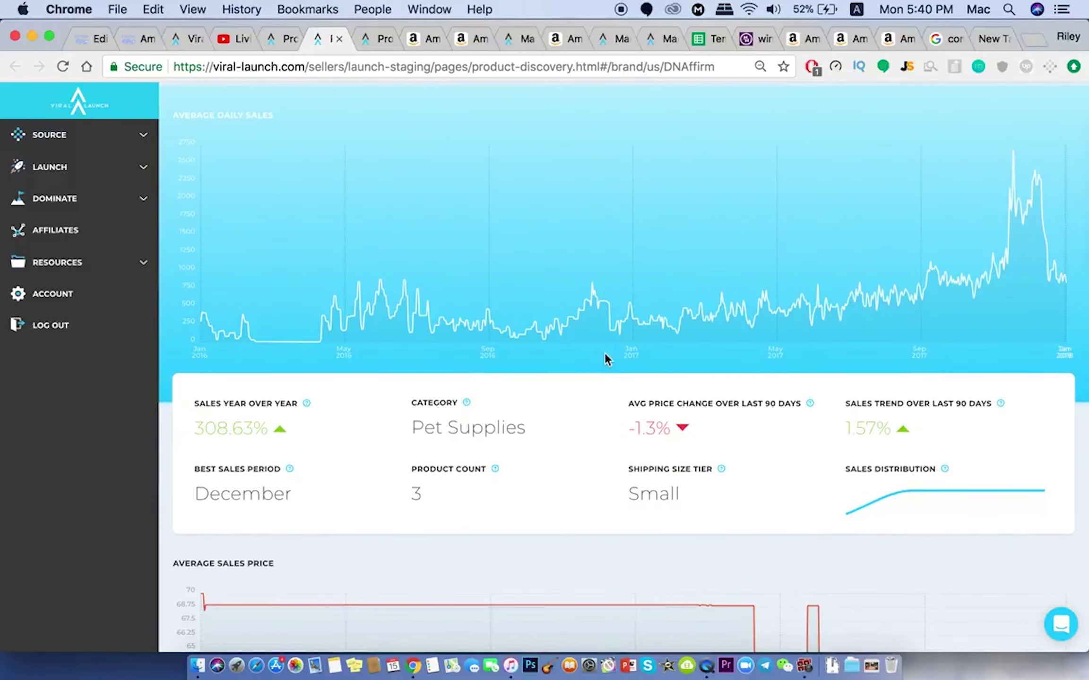
{"action": "scroll", "coordinate": [606, 355], "scroll_direction": "down", "scroll_amount": 8}
{"action": "scroll", "coordinate": [606, 359], "scroll_direction": "down", "scroll_amount": 11}
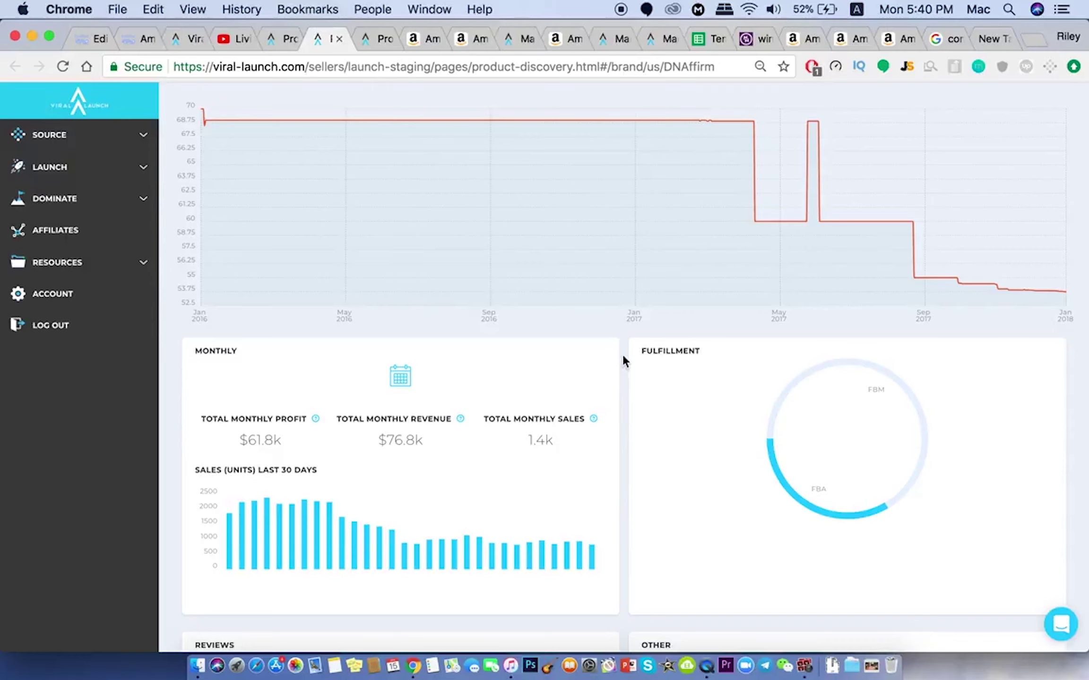
{"action": "scroll", "coordinate": [622, 355], "scroll_direction": "down", "scroll_amount": 5}
{"action": "scroll", "coordinate": [623, 356], "scroll_direction": "down", "scroll_amount": 6}
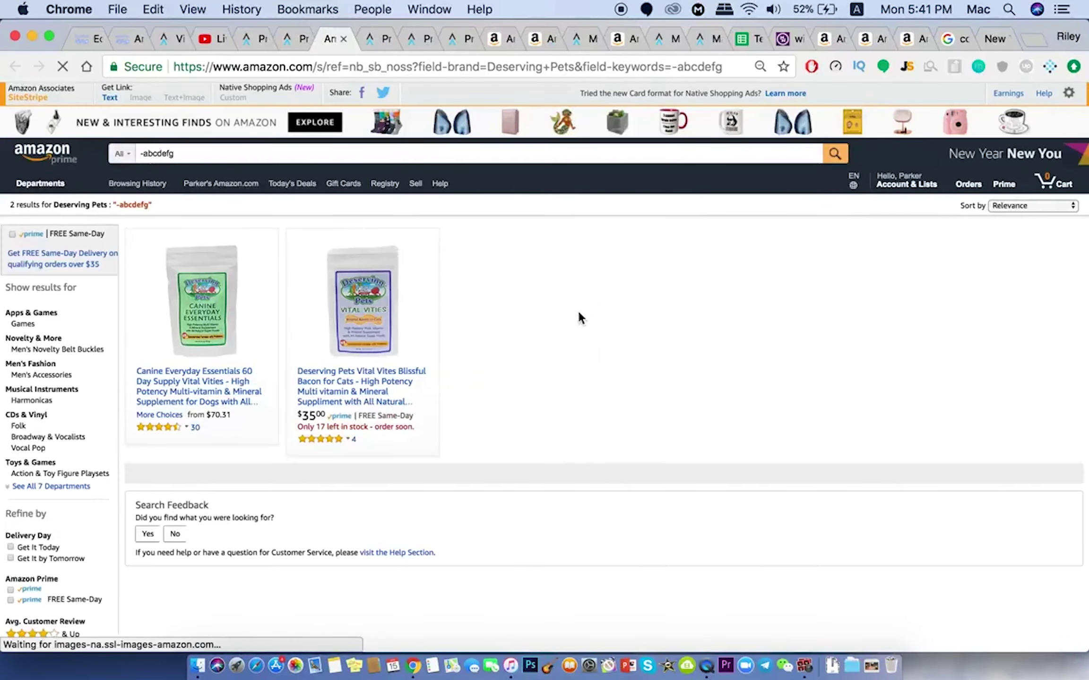
Review the Deserving Pets canine supplement and cat vitamin listings on Amazon
{"action": "scroll", "coordinate": [601, 335], "scroll_direction": "down", "scroll_amount": 1}
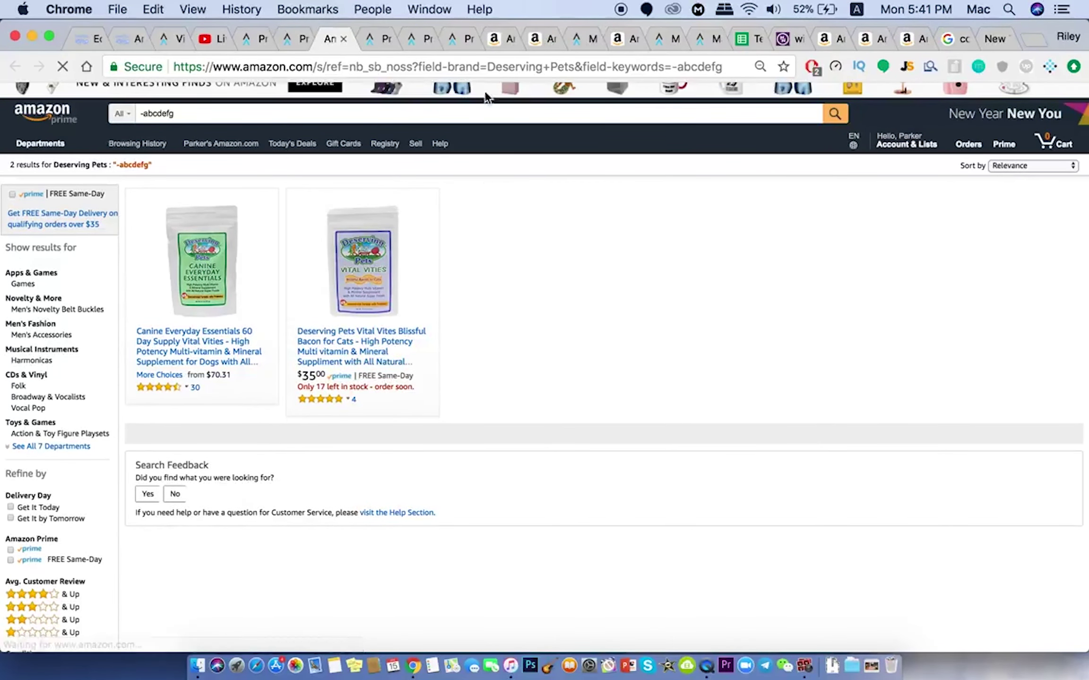
Go back to the brand filter results and switch Product Discovery to category search
{"action": "left_click", "coordinate": [288, 36]}
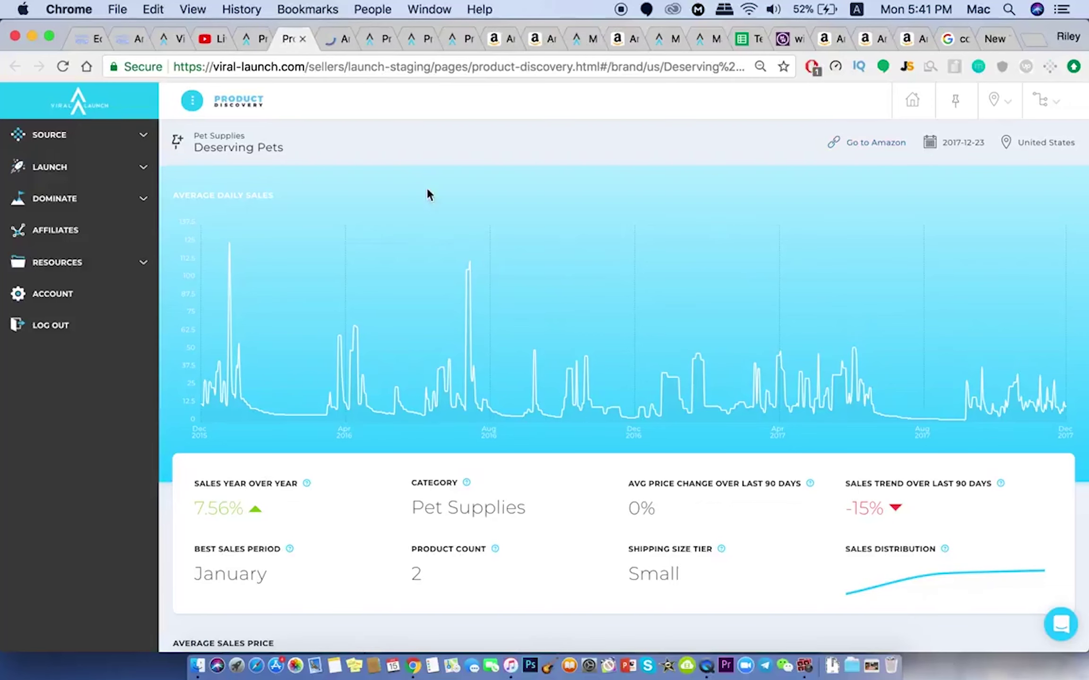
{"action": "left_click", "coordinate": [255, 38]}
{"action": "scroll", "coordinate": [527, 261], "scroll_direction": "up", "scroll_amount": 3}
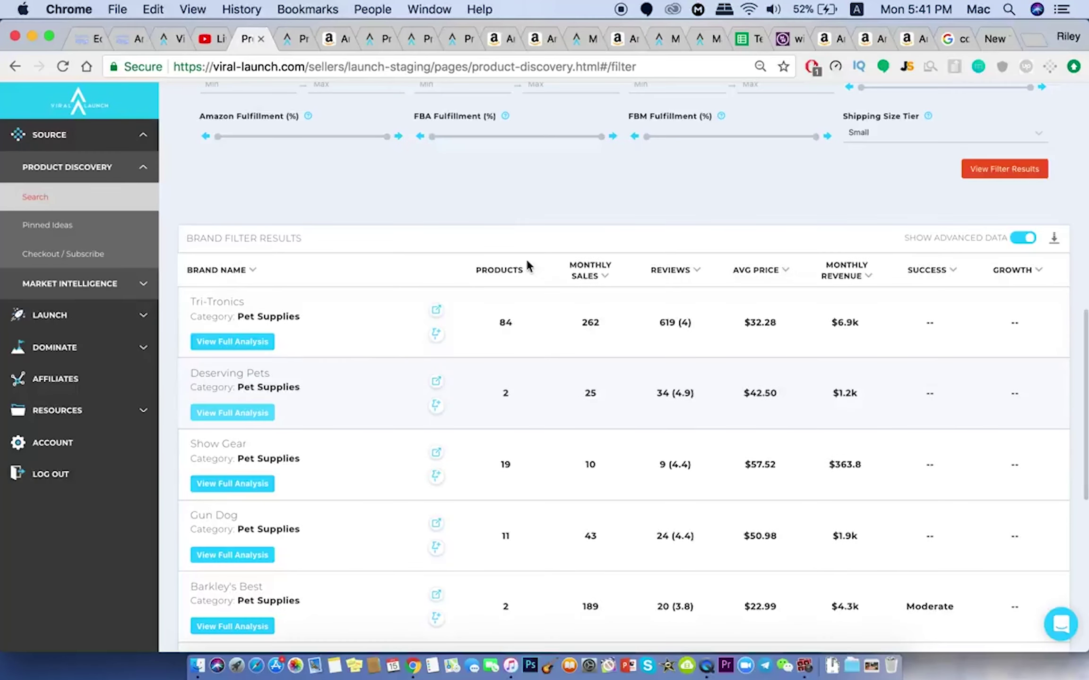
{"action": "scroll", "coordinate": [525, 257], "scroll_direction": "up", "scroll_amount": 10}
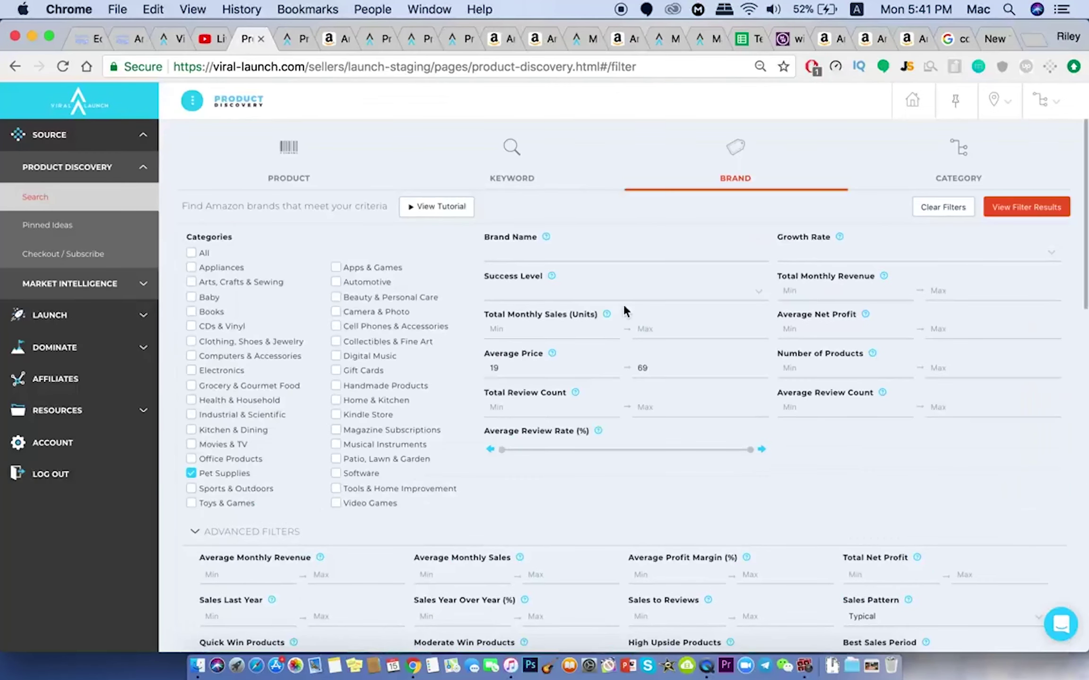
{"action": "left_click", "coordinate": [968, 183]}
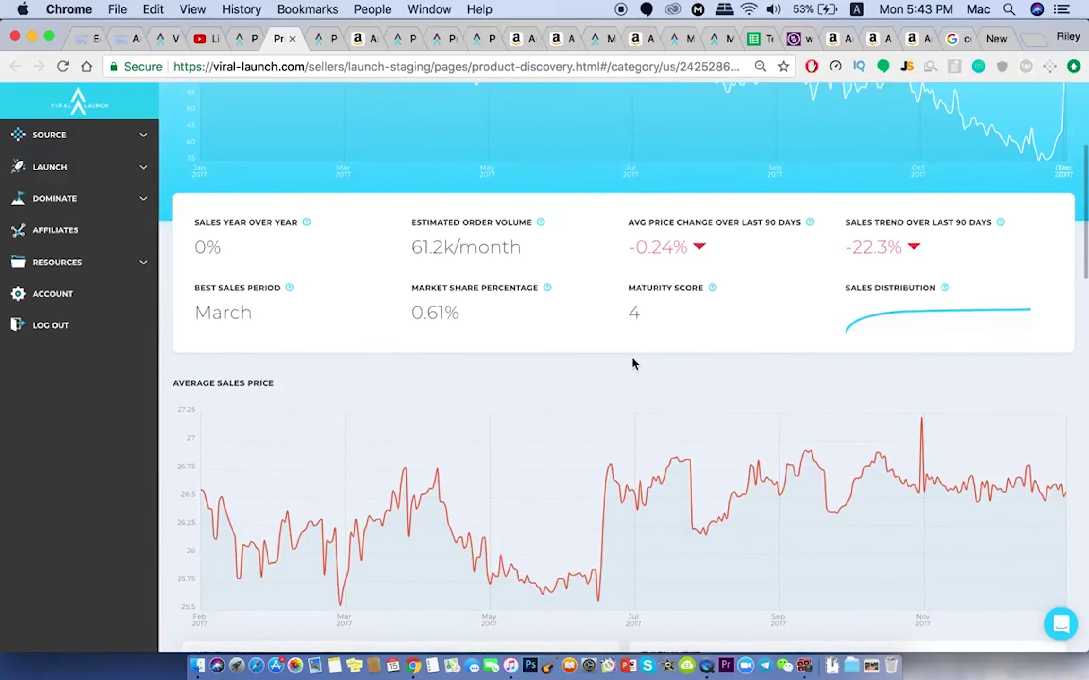
Scroll down the storage category analysis through pricing, fulfillment, reviews and top products
{"action": "scroll", "coordinate": [632, 356], "scroll_direction": "down", "scroll_amount": 3}
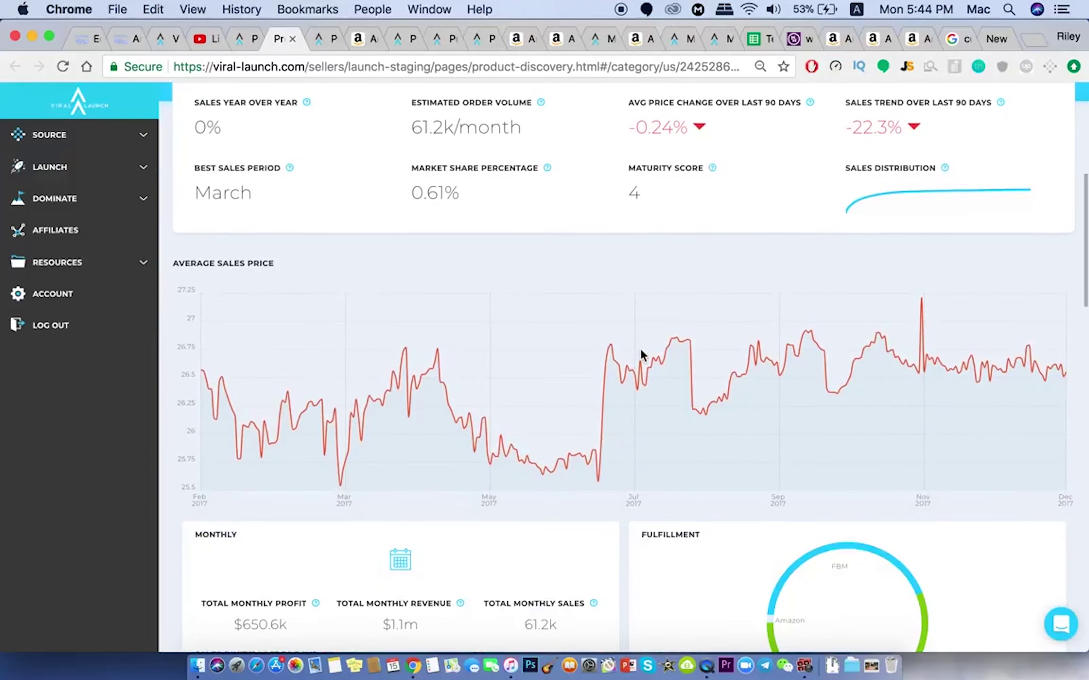
{"action": "scroll", "coordinate": [641, 351], "scroll_direction": "down", "scroll_amount": 2}
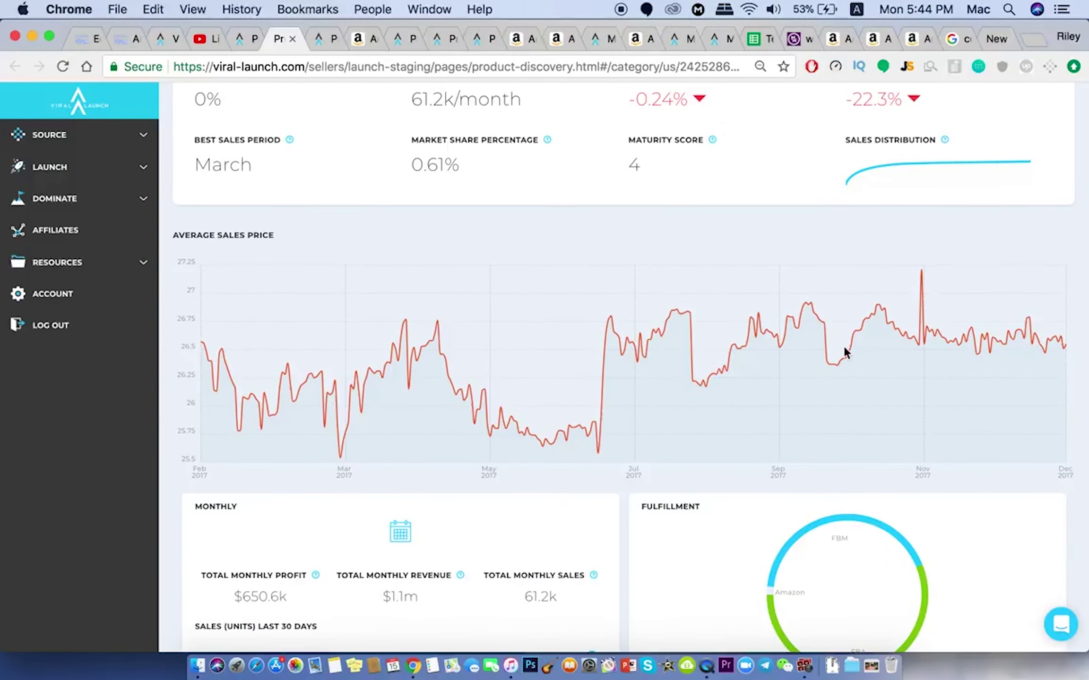
{"action": "scroll", "coordinate": [630, 396], "scroll_direction": "down", "scroll_amount": 5}
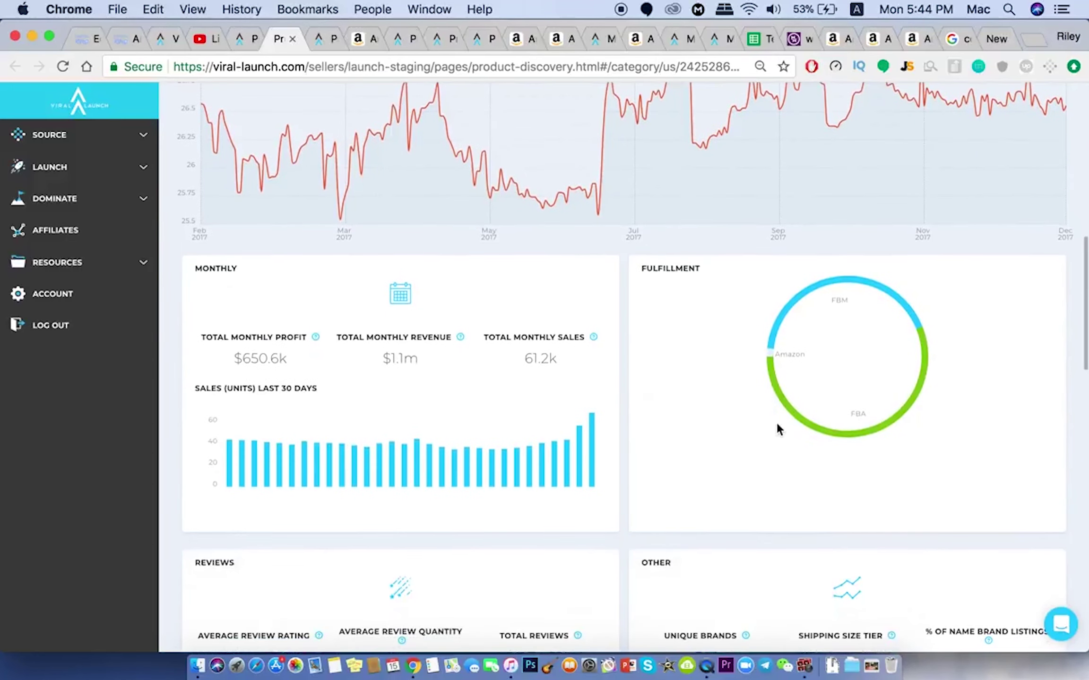
{"action": "mouse_move", "coordinate": [818, 428]}
{"action": "scroll", "coordinate": [623, 345], "scroll_direction": "down", "scroll_amount": 5}
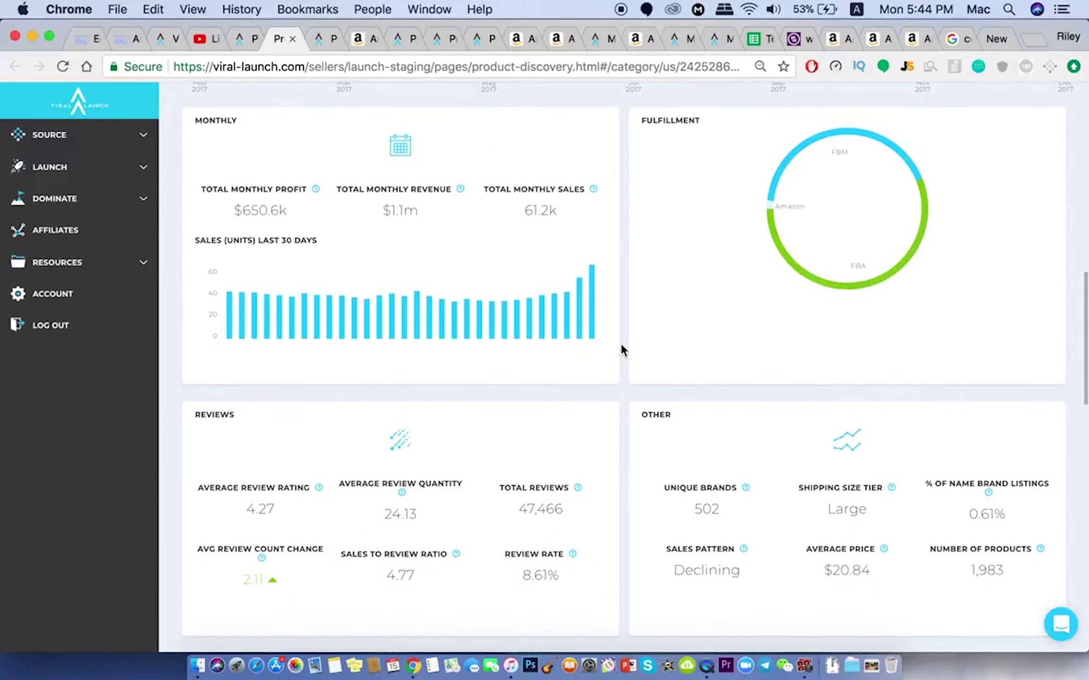
{"action": "scroll", "coordinate": [622, 351], "scroll_direction": "down", "scroll_amount": 10}
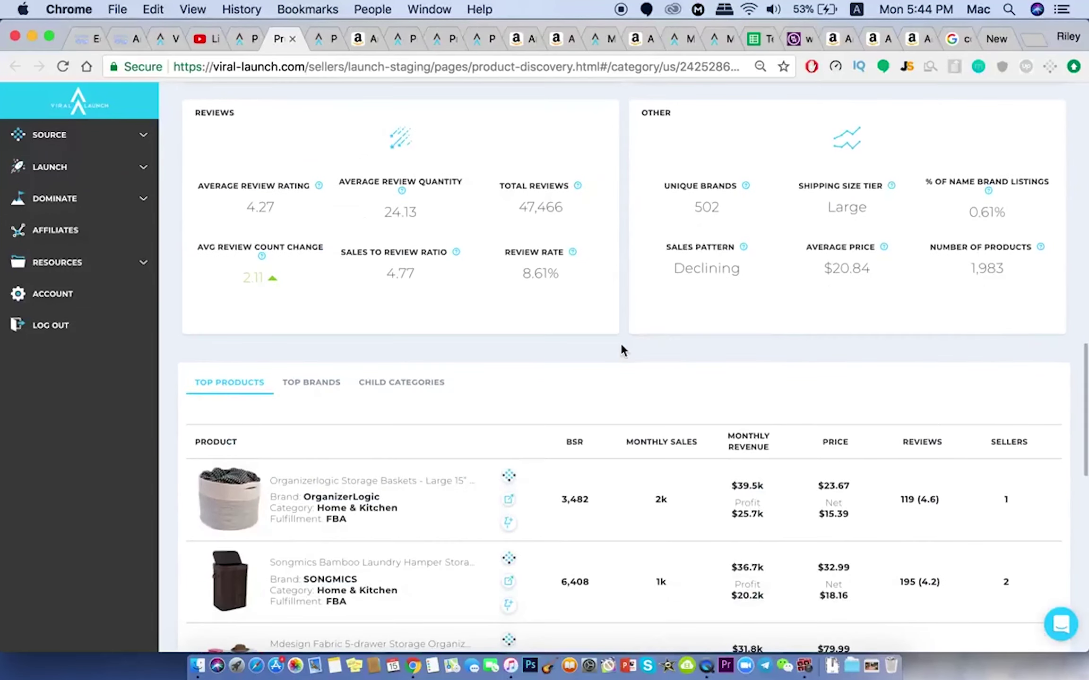
{"action": "scroll", "coordinate": [622, 351], "scroll_direction": "down", "scroll_amount": 9}
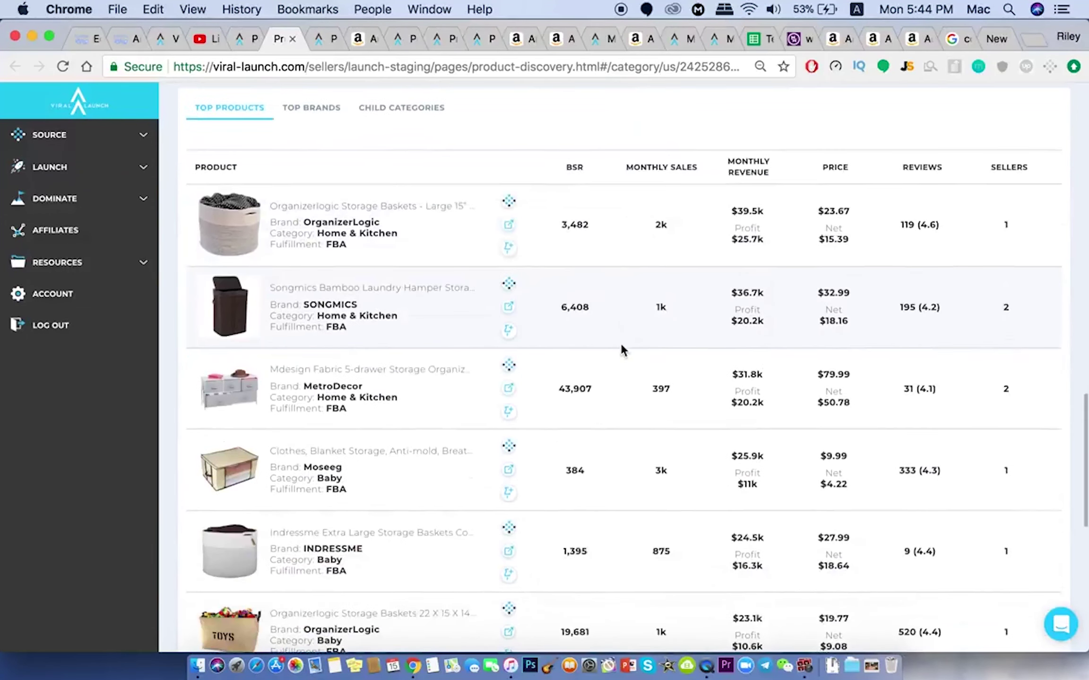
{"action": "scroll", "coordinate": [622, 351], "scroll_direction": "down", "scroll_amount": 6}
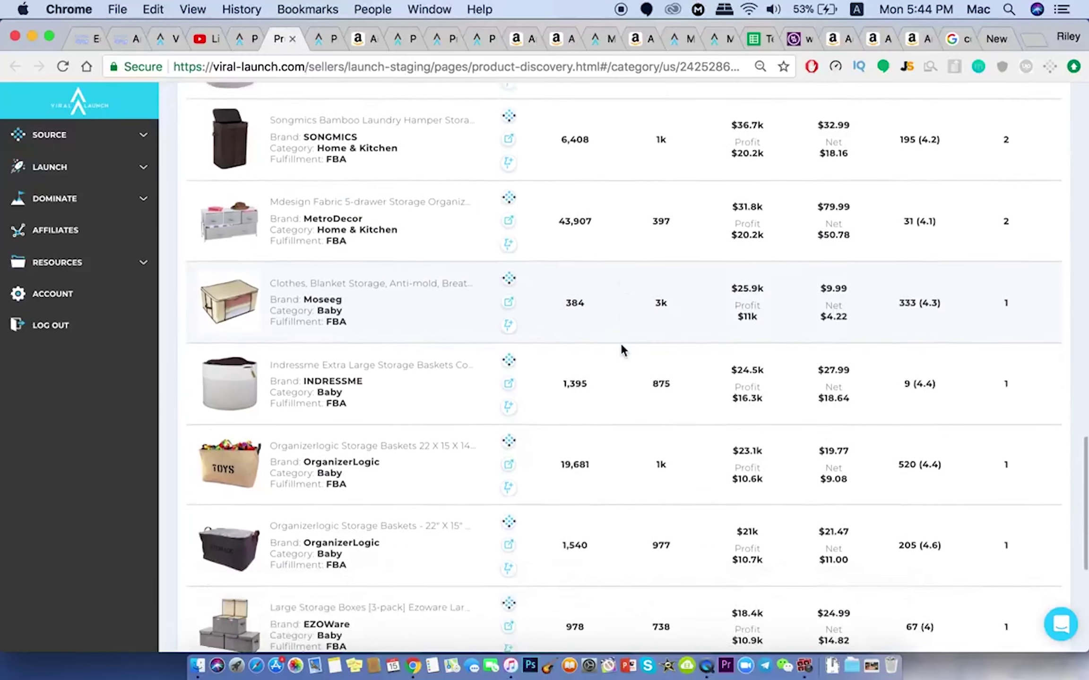
{"action": "scroll", "coordinate": [622, 351], "scroll_direction": "down", "scroll_amount": 10}
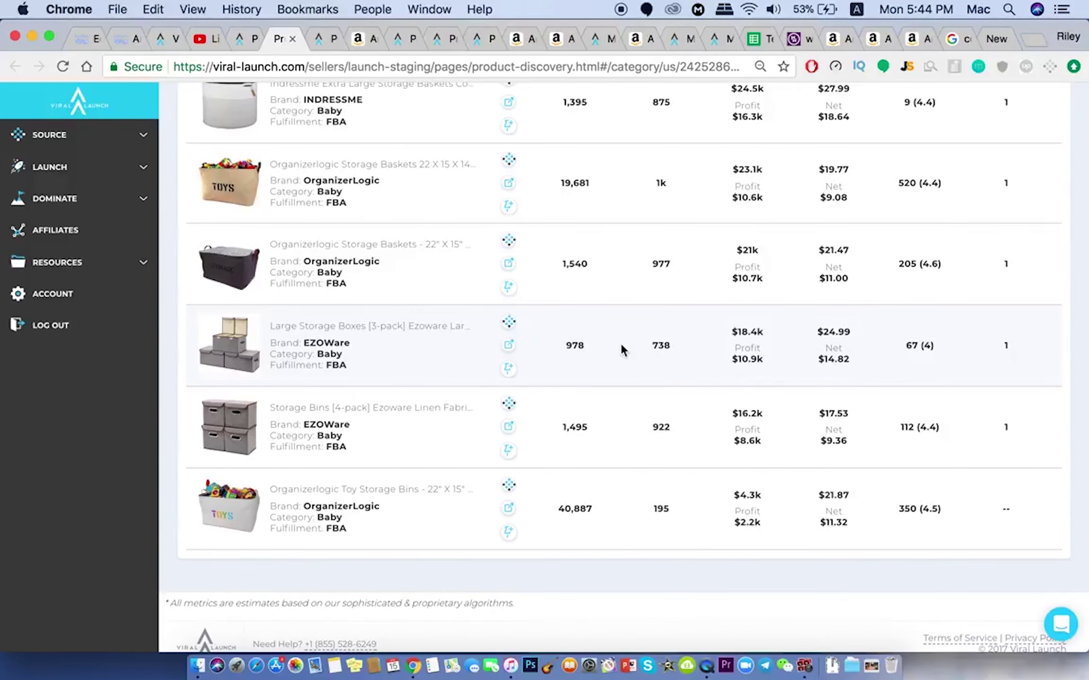
Scroll back up to the category summary showing $650.6k total monthly profit
{"action": "scroll", "coordinate": [621, 349], "scroll_direction": "up", "scroll_amount": 6}
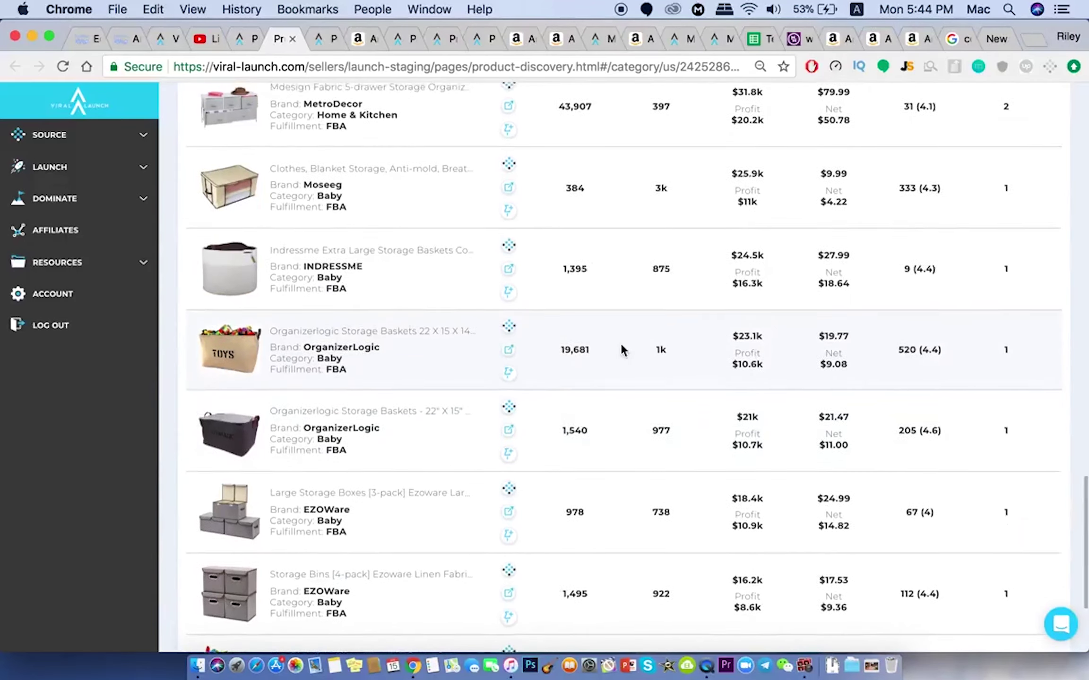
{"action": "scroll", "coordinate": [621, 349], "scroll_direction": "up", "scroll_amount": 10}
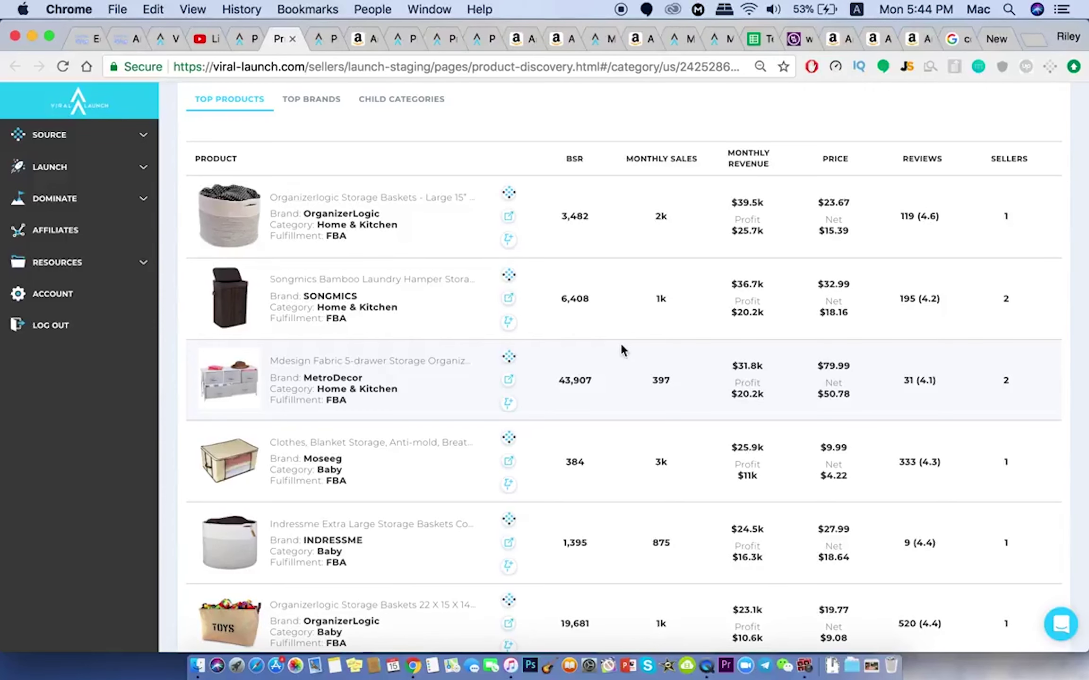
{"action": "scroll", "coordinate": [620, 346], "scroll_direction": "up", "scroll_amount": 5}
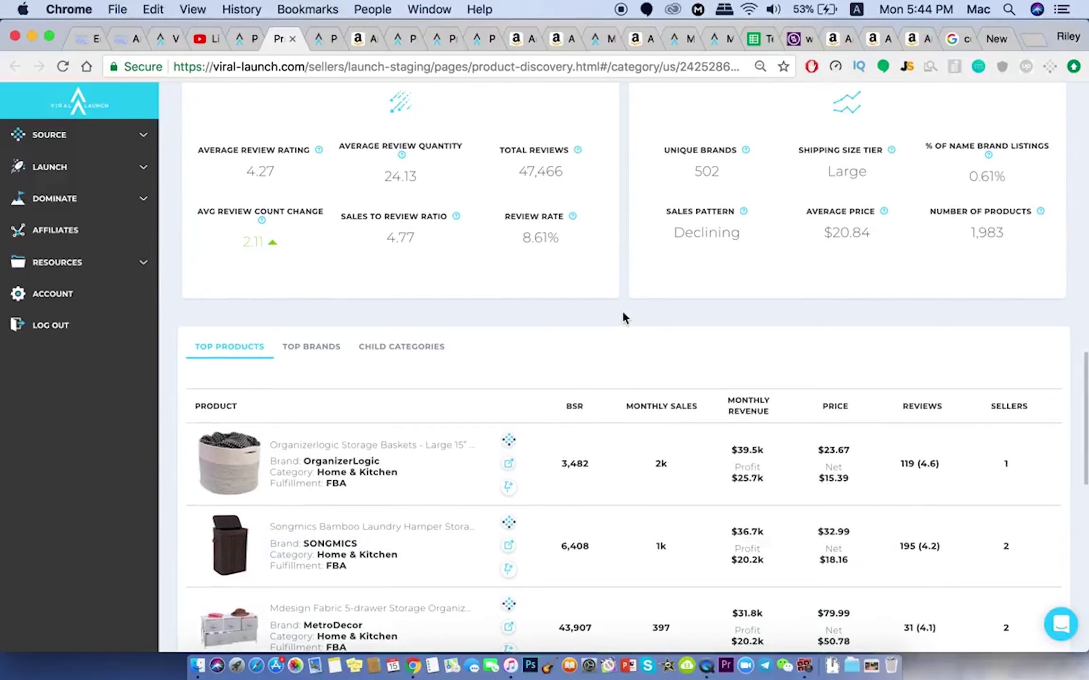
{"action": "scroll", "coordinate": [623, 313], "scroll_direction": "up", "scroll_amount": 10}
Launch Photo Booth from the Dock to show its live camera preview over the browser
{"action": "left_click", "coordinate": [804, 665]}
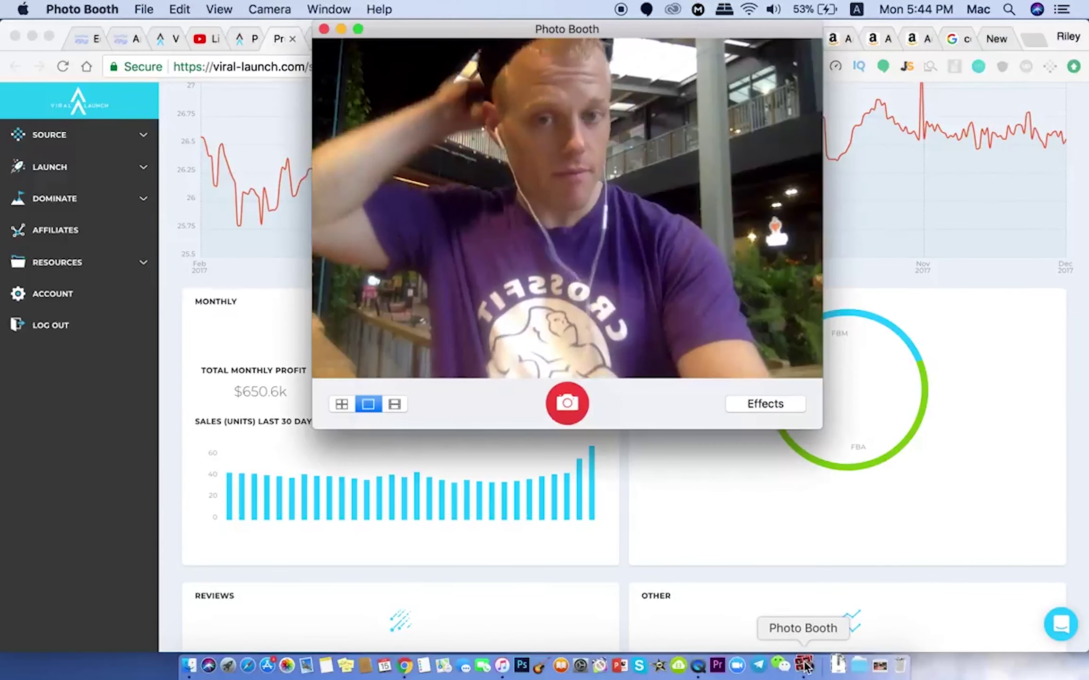